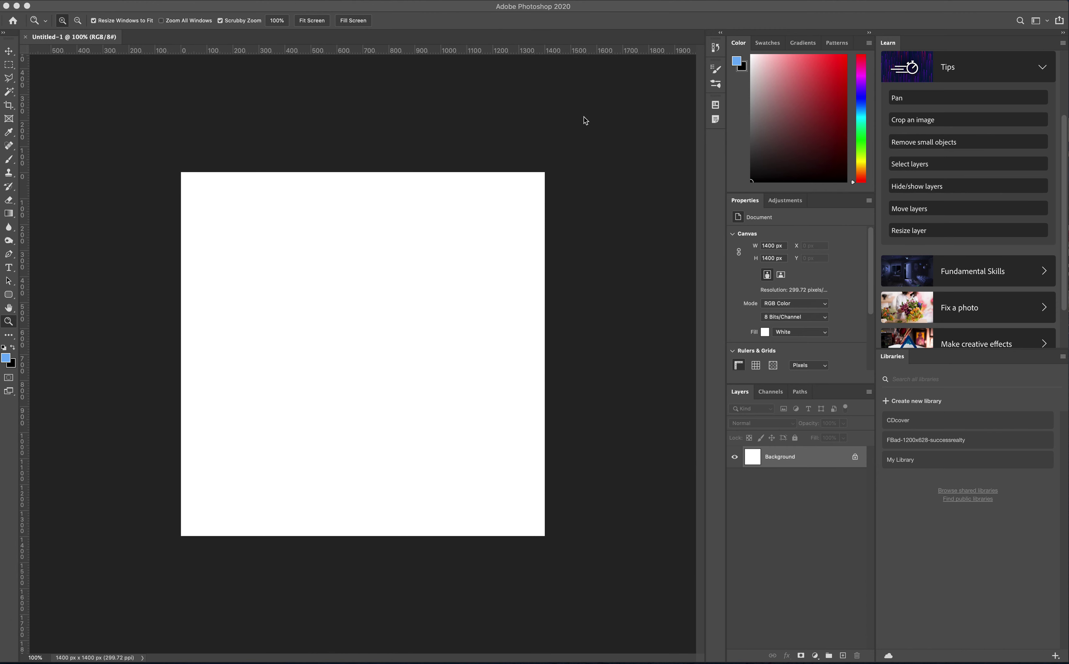
Open kids-hero.jpg from the Desktop and display the photo at 180% magnification
click(79, 5)
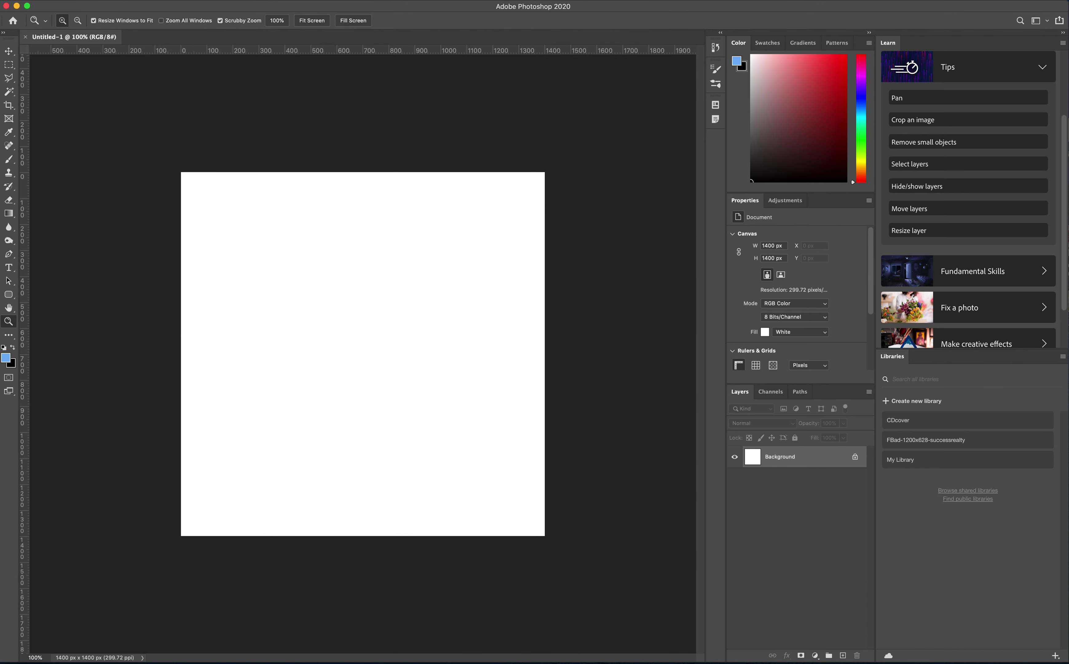
click(79, 1)
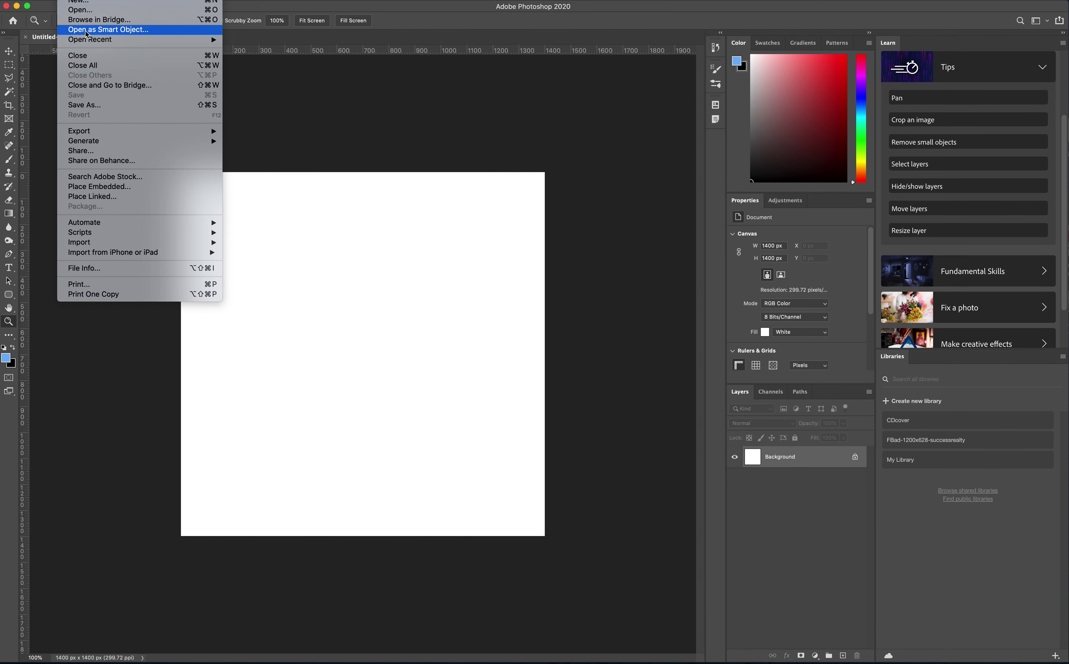
click(83, 10)
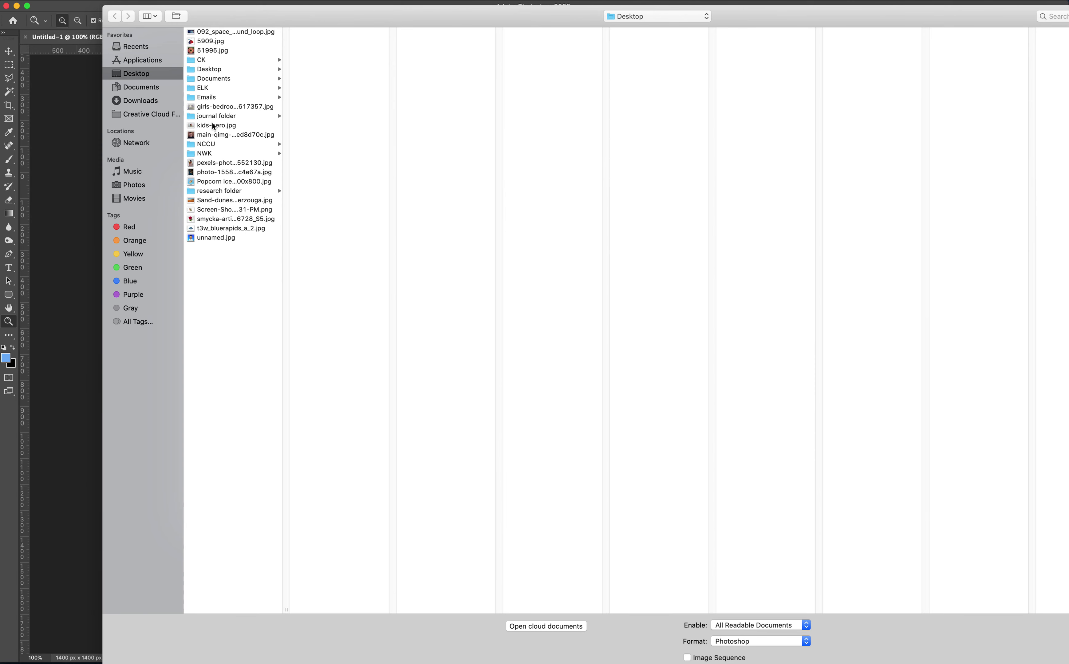
click(212, 125)
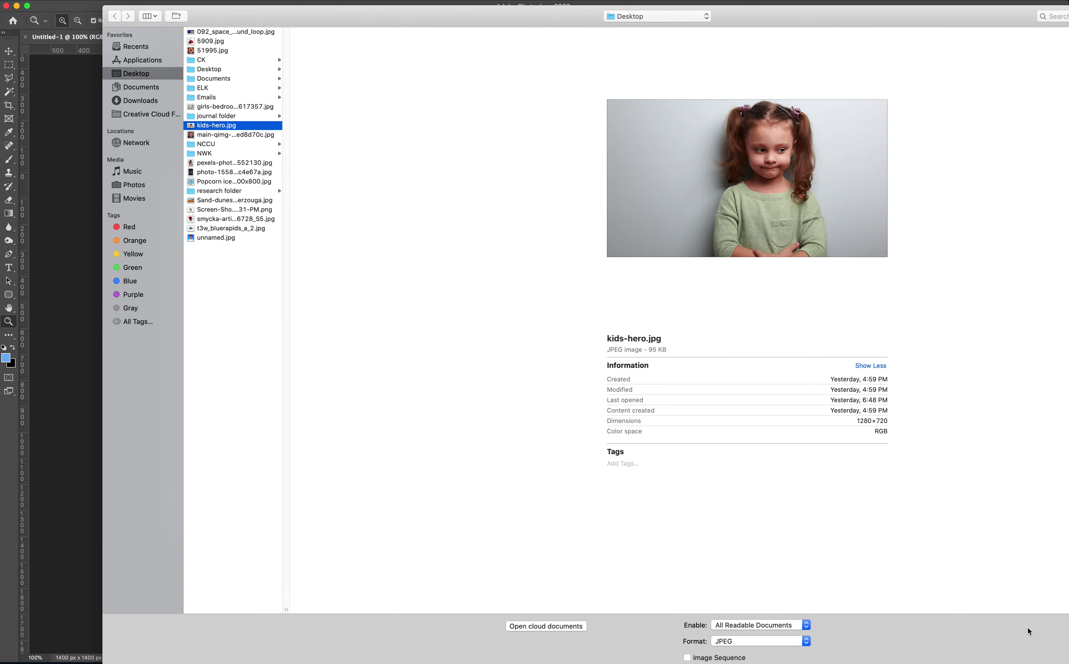
double_click(197, 126)
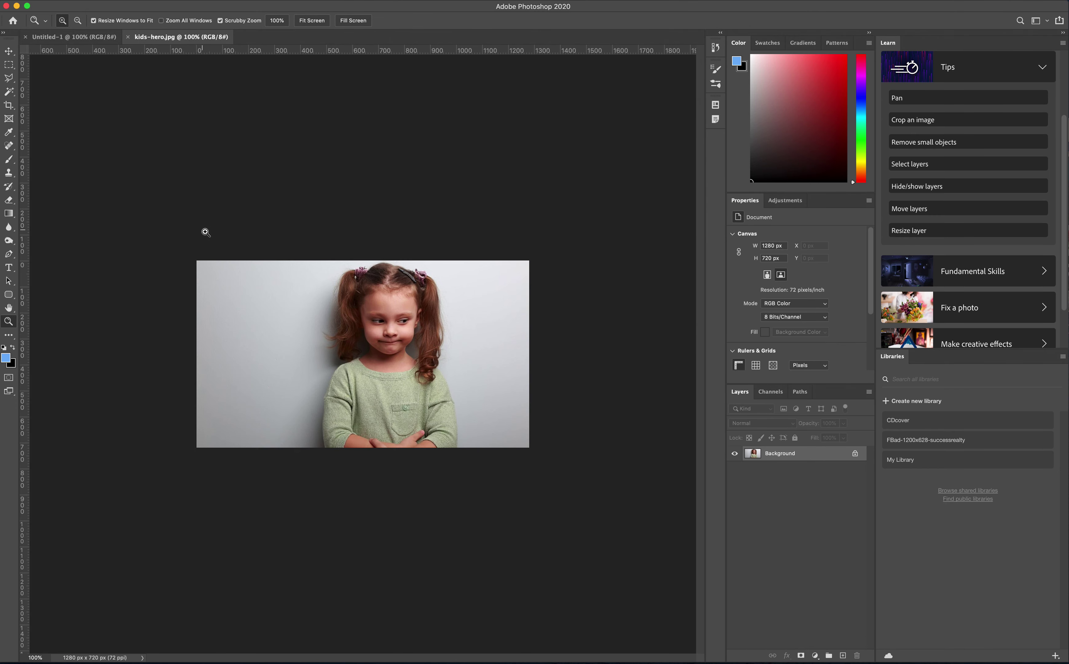
click(241, 267)
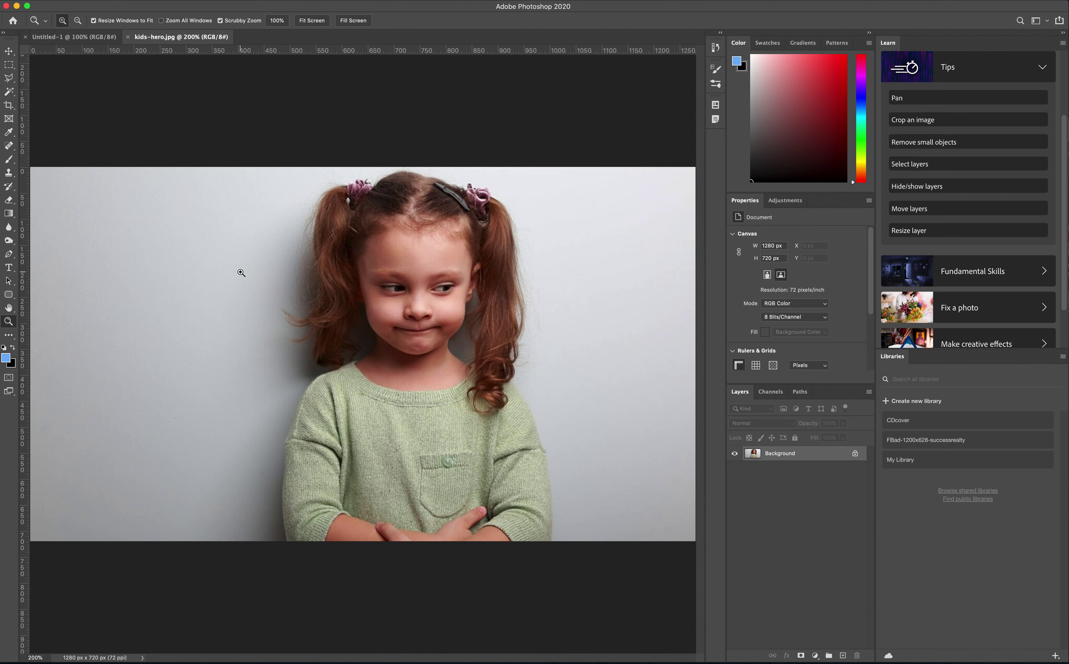
drag(42, 659, 28, 659)
text(180)
key(Return)
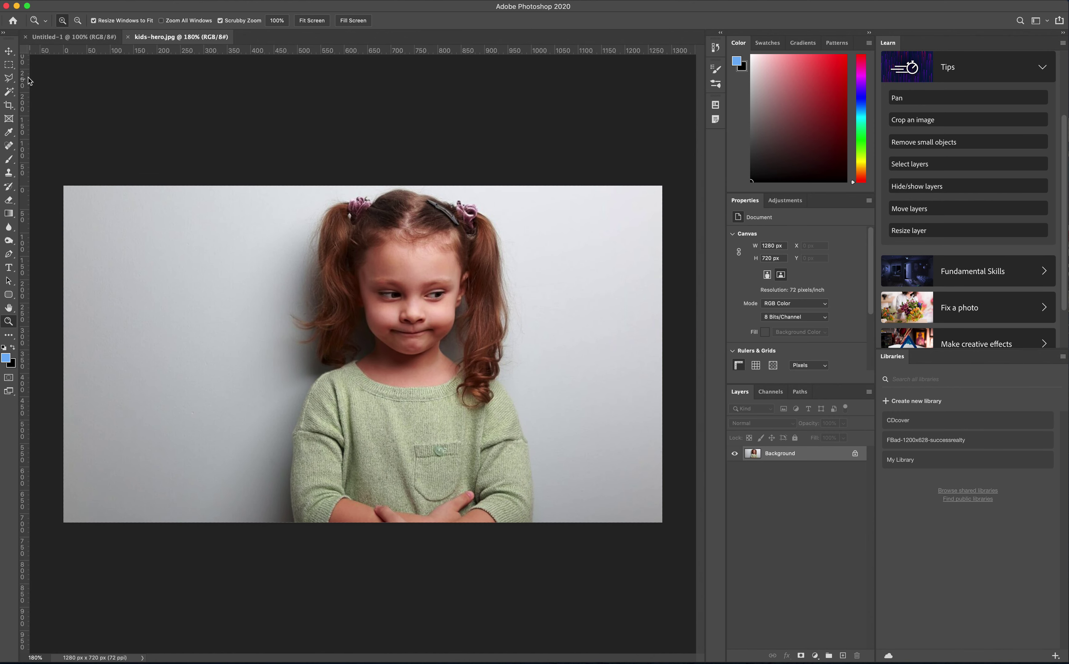
Try to select the plain backdrop around the girl with the Quick Selection tool
click(16, 97)
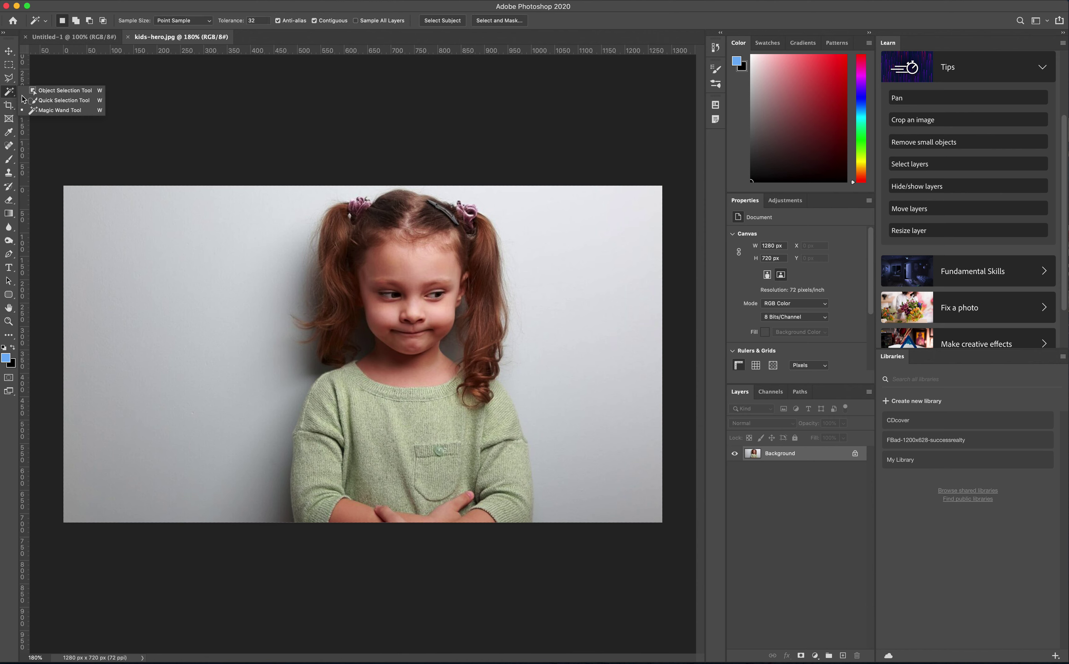
click(56, 101)
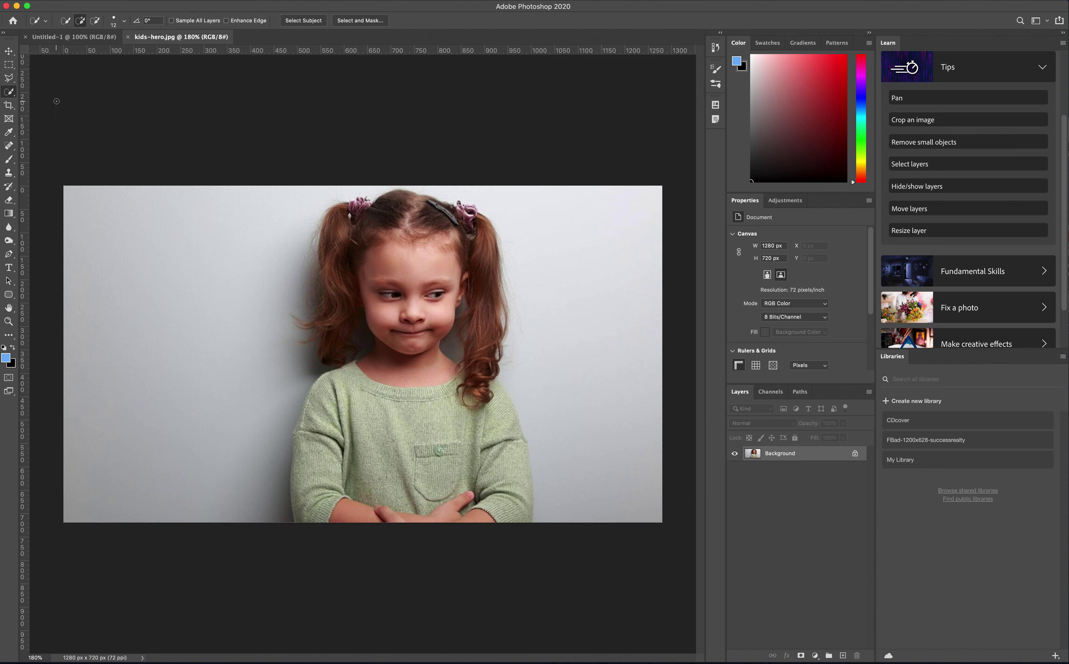
click(608, 209)
mouse_move(617, 218)
mouse_down()
mouse_move(638, 200)
mouse_move(639, 236)
mouse_move(604, 251)
mouse_move(581, 254)
mouse_move(567, 232)
mouse_move(532, 228)
mouse_up()
mouse_move(632, 263)
mouse_down()
mouse_move(613, 305)
mouse_move(637, 327)
mouse_up()
mouse_move(238, 207)
mouse_down()
mouse_move(258, 214)
mouse_move(288, 199)
mouse_move(163, 199)
mouse_move(90, 232)
mouse_move(100, 406)
mouse_move(126, 420)
mouse_up()
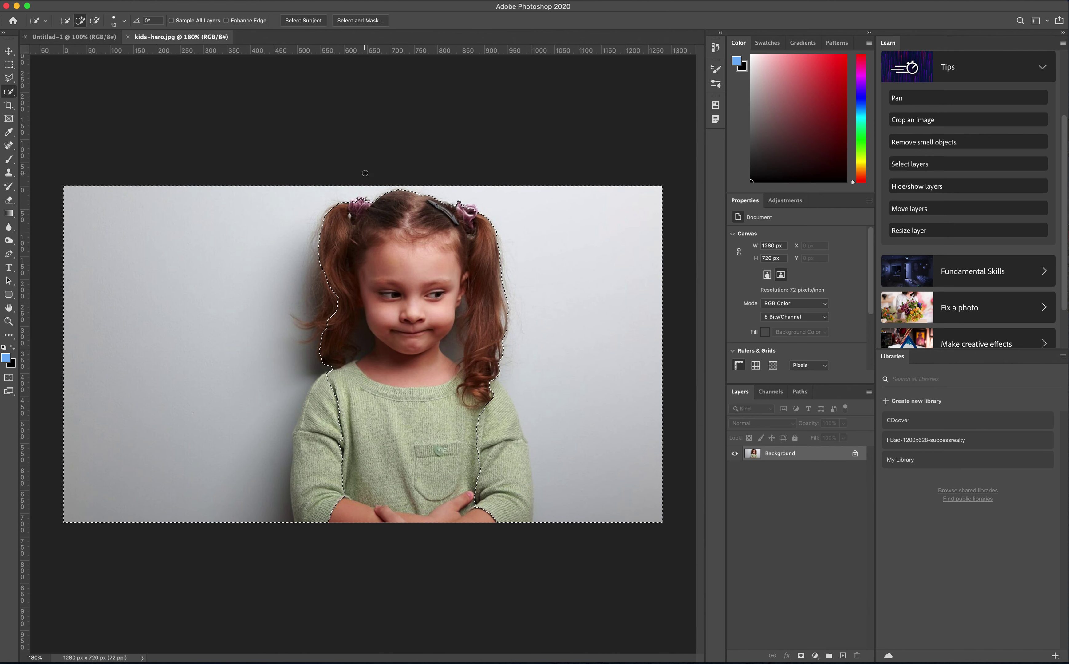
click(9, 51)
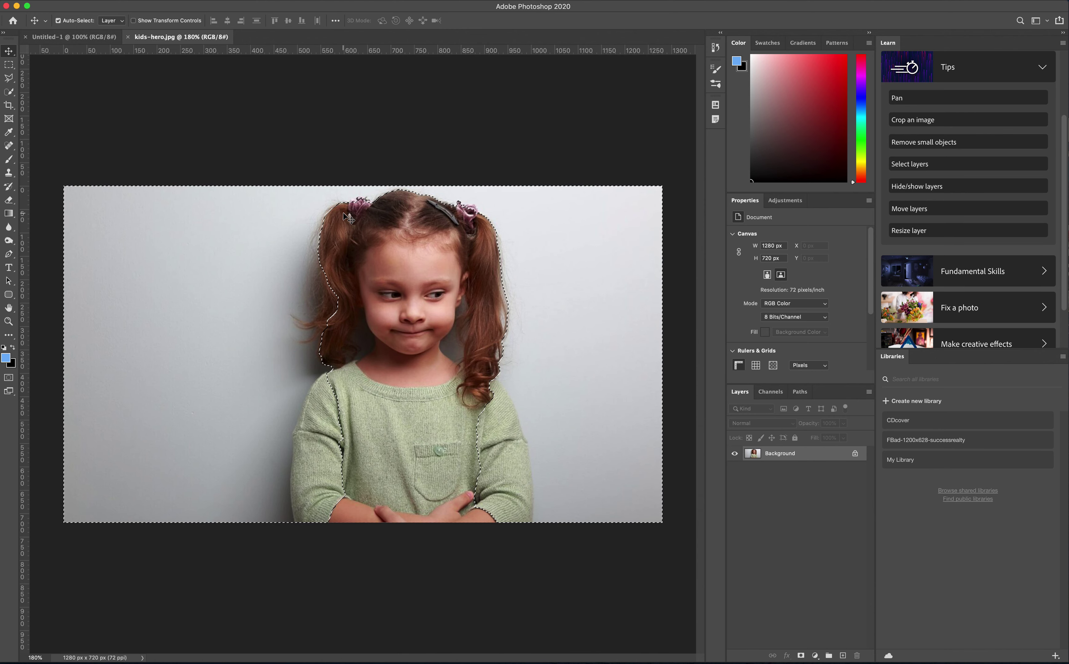
key(m)
click(133, 150)
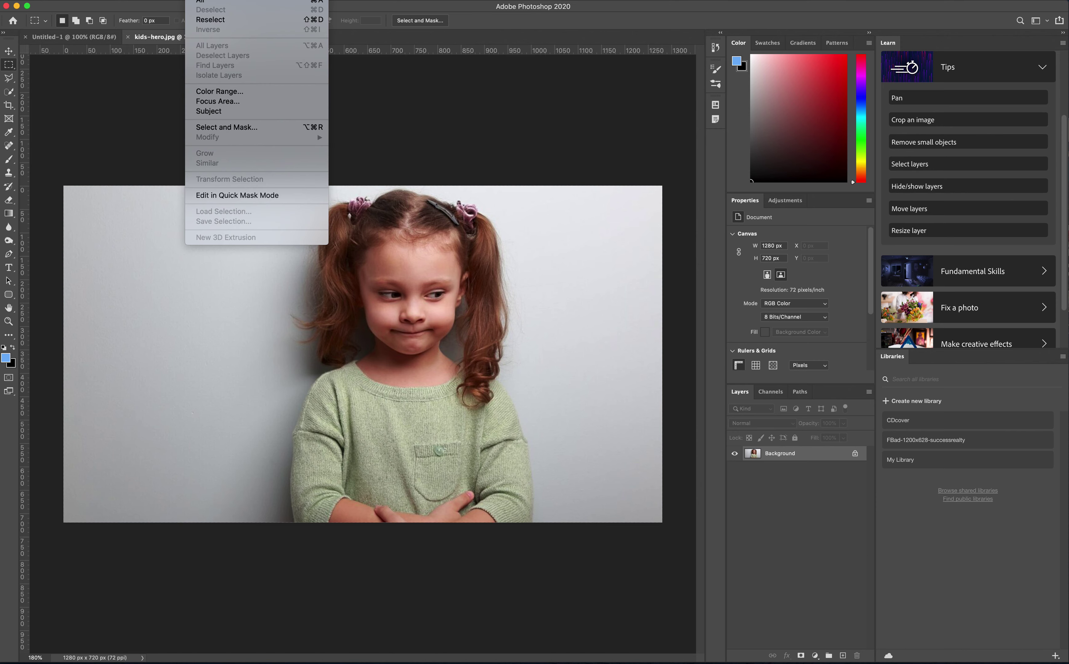
Start a Color Range selection by sampled colors and sample the backdrop tones to the right of the girl
click(255, 97)
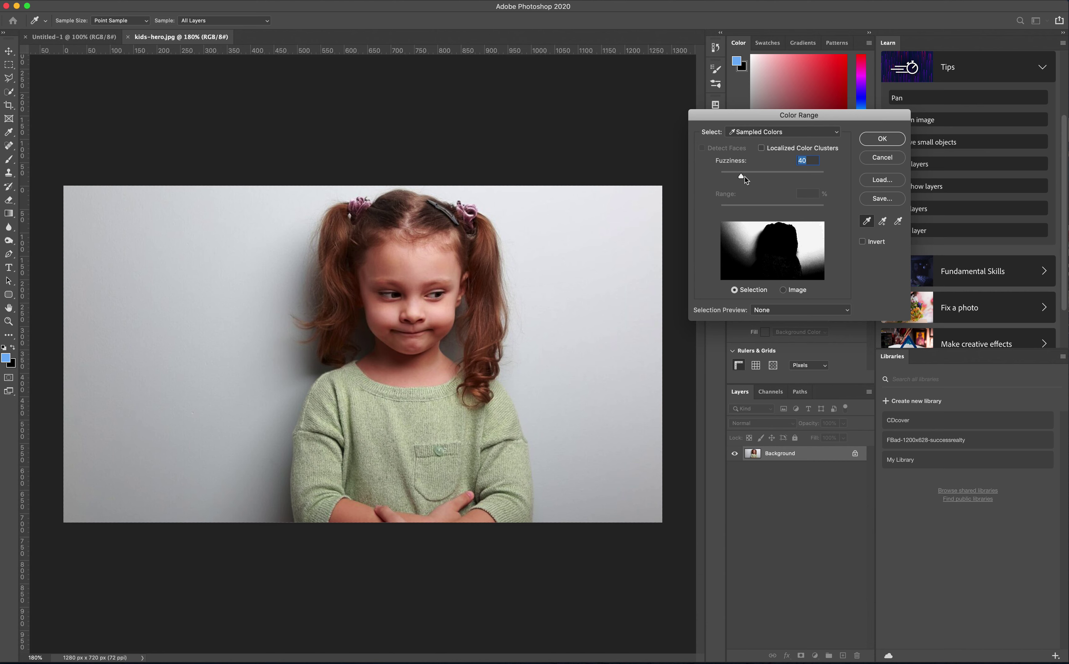
click(658, 190)
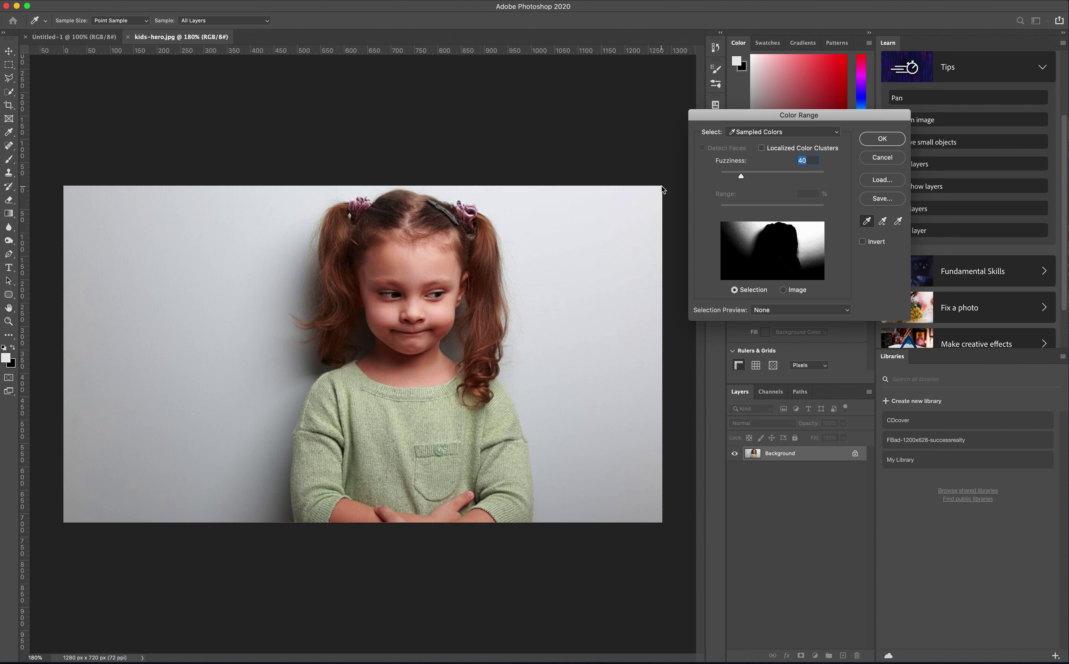
click(627, 308)
shift+click(621, 363)
shift+click(624, 407)
shift+click(623, 457)
shift+click(598, 495)
Add the backdrop tones to the left of the girl, including the shadow beside her sleeve, and apply the Color Range selection
shift+click(217, 299)
shift+click(209, 370)
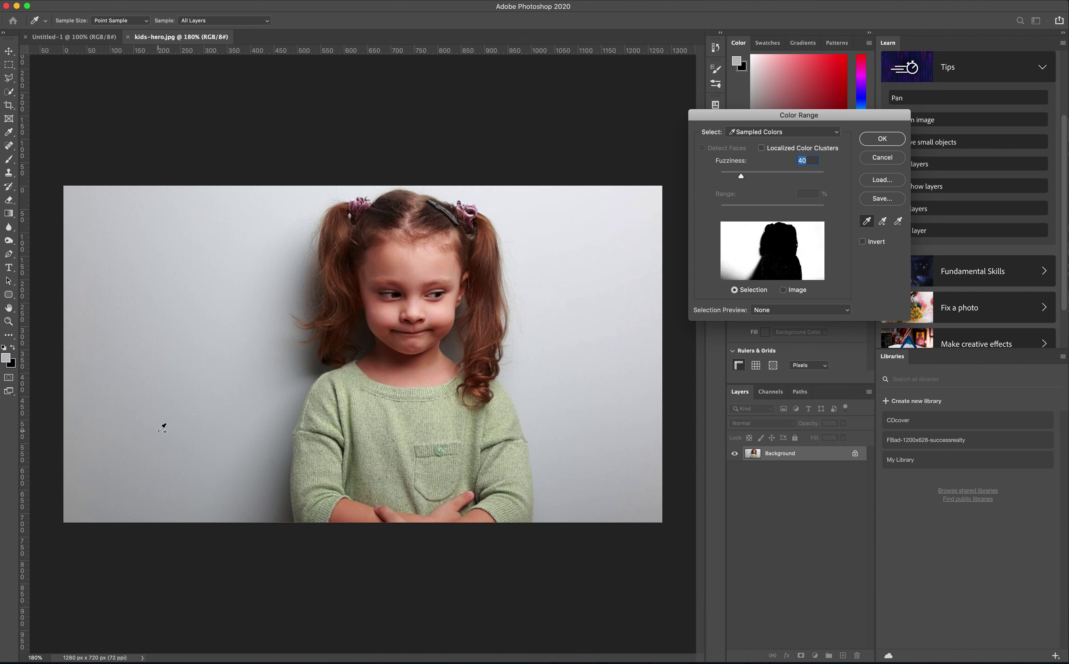
shift+click(150, 440)
shift+click(122, 476)
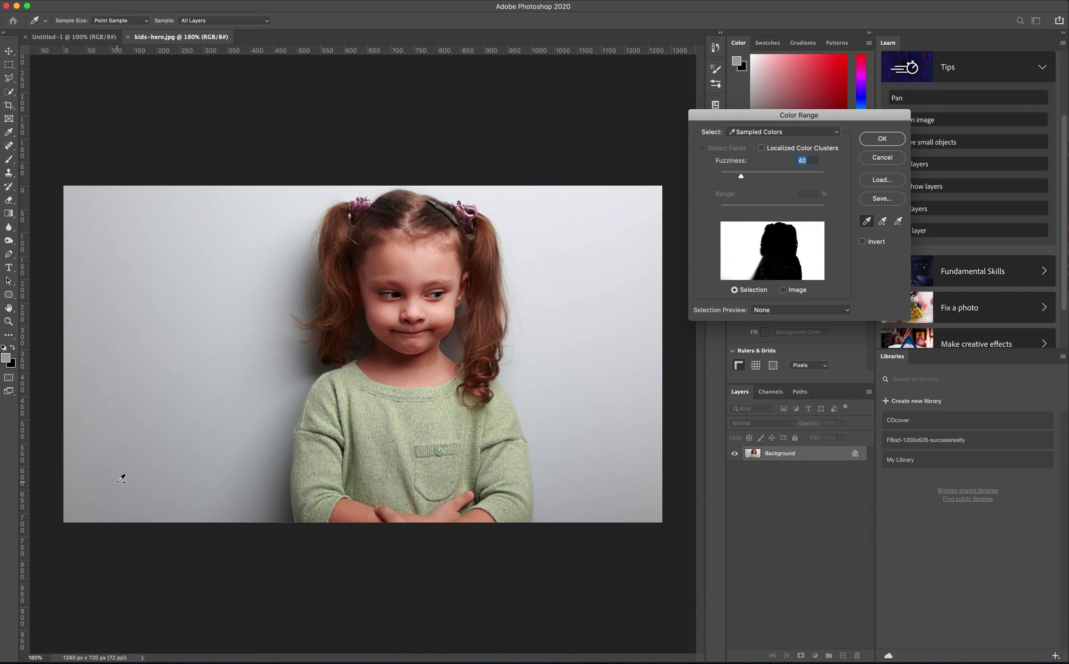
shift+click(221, 519)
shift+click(250, 506)
shift+click(262, 510)
shift+click(268, 511)
shift+click(274, 512)
click(886, 139)
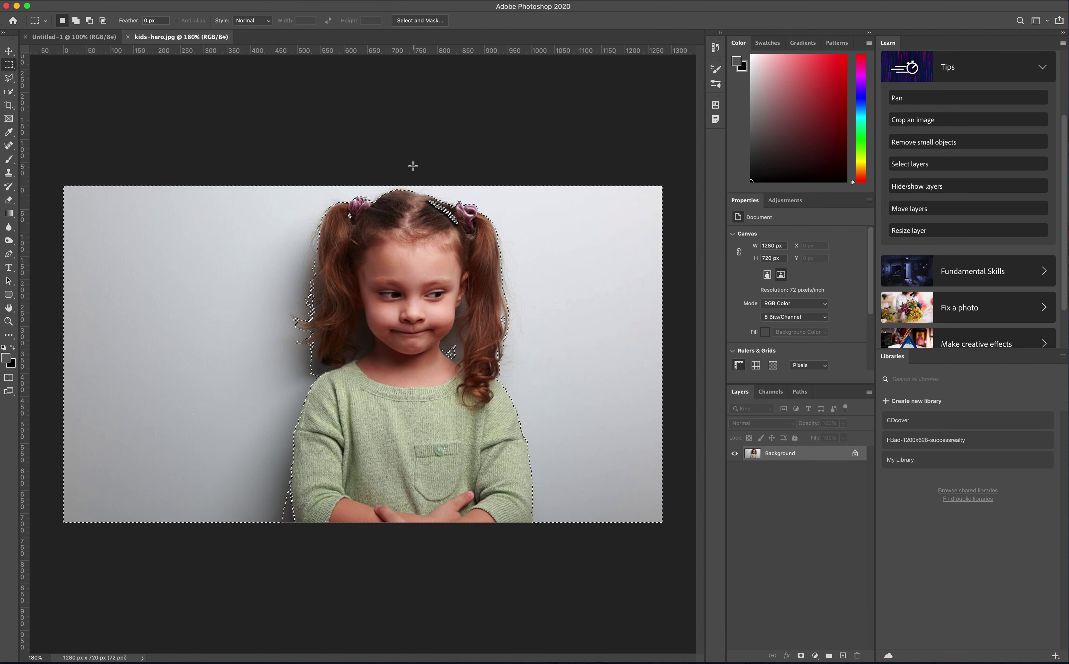
Clear the selection and reselect the backdrop using Color Range with the fuzziness set to 20, after also trying 10
click(462, 172)
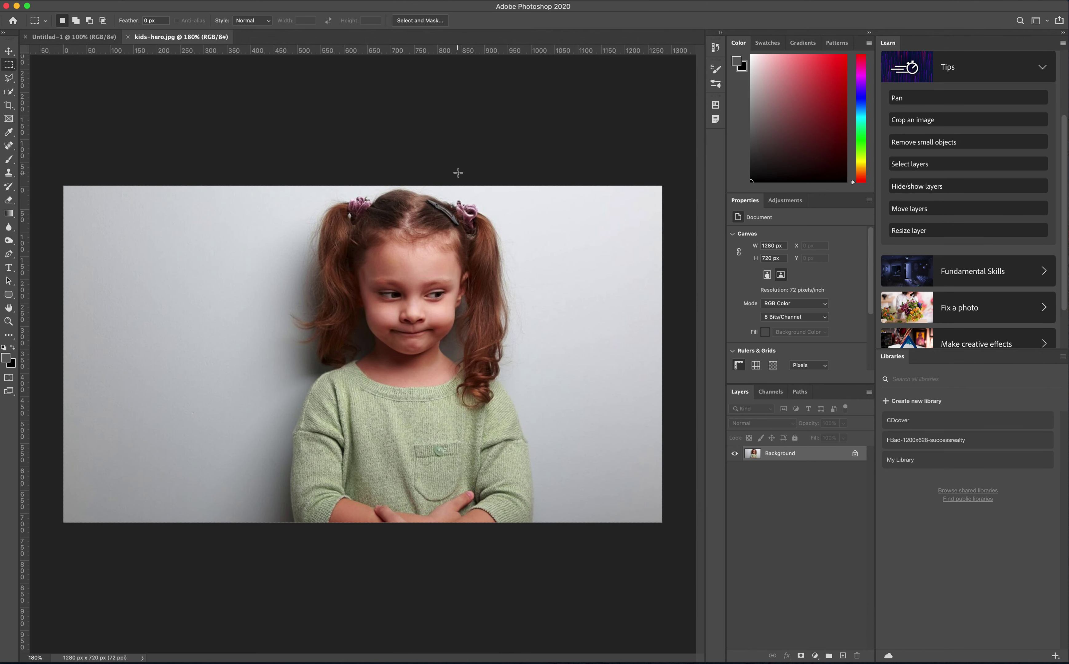
click(193, 0)
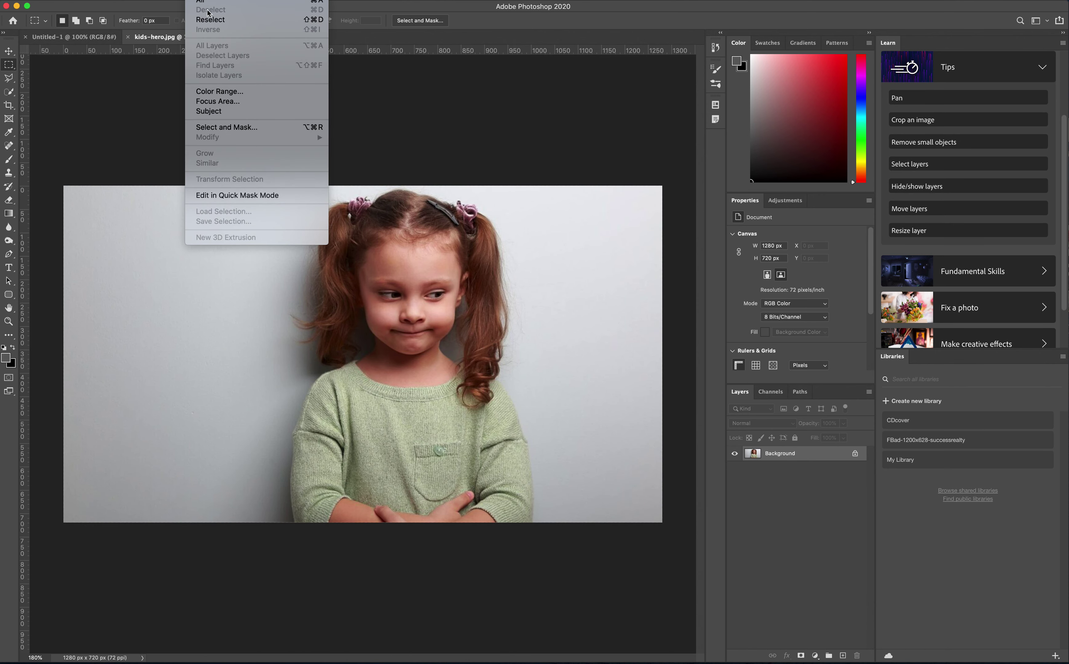
click(223, 94)
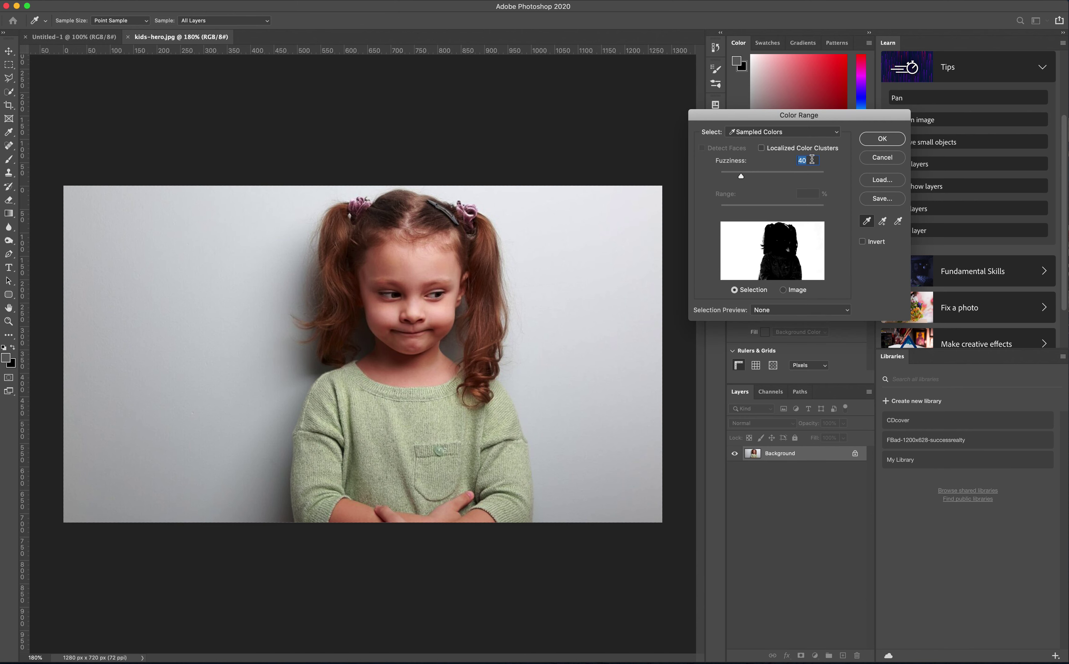
drag(813, 159, 801, 161)
text(20)
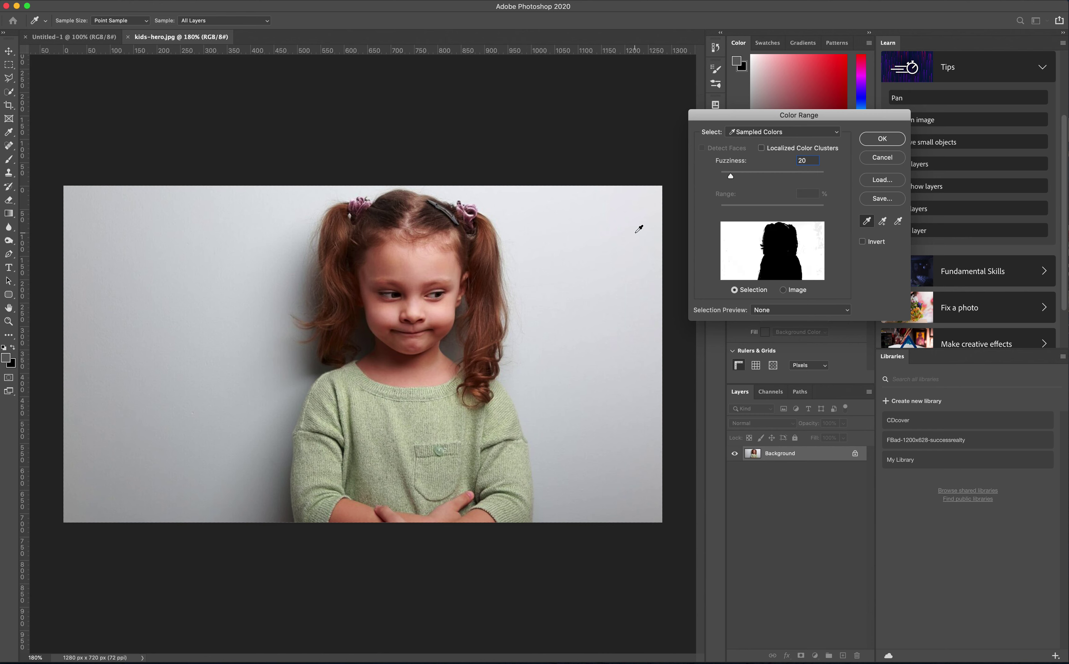
drag(815, 162, 786, 158)
text(10)
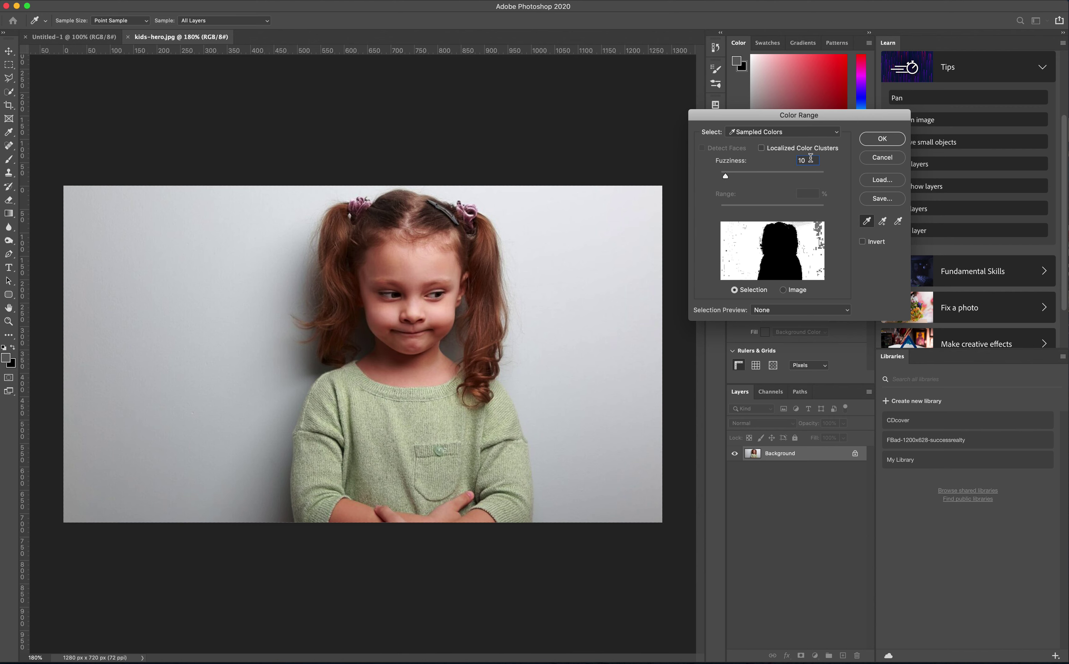
drag(806, 160, 798, 161)
text(20)
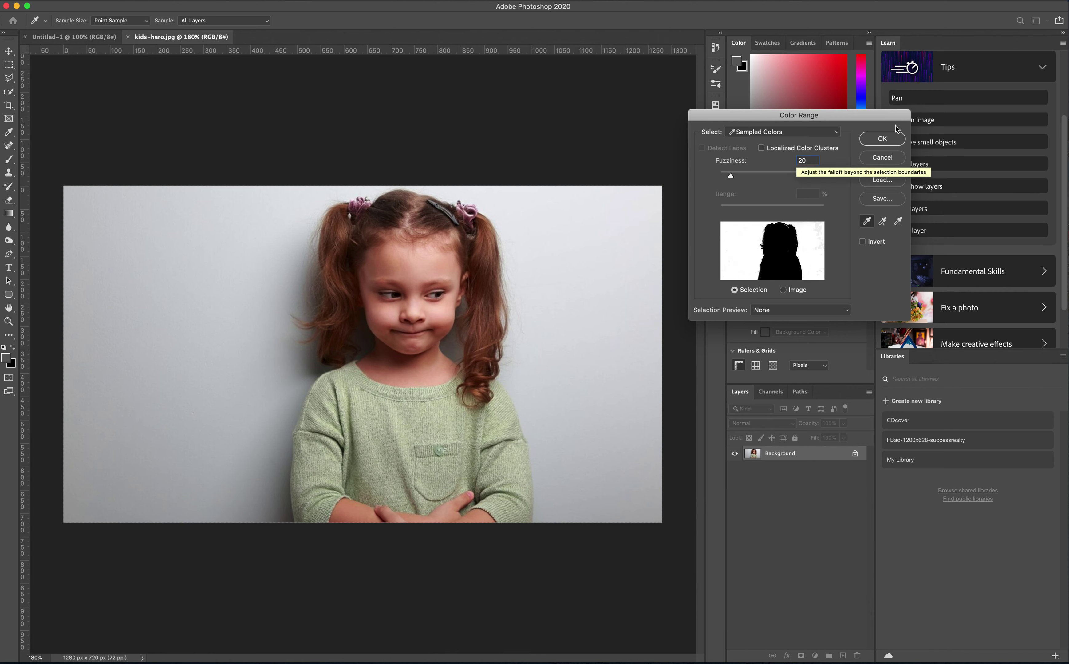
click(894, 138)
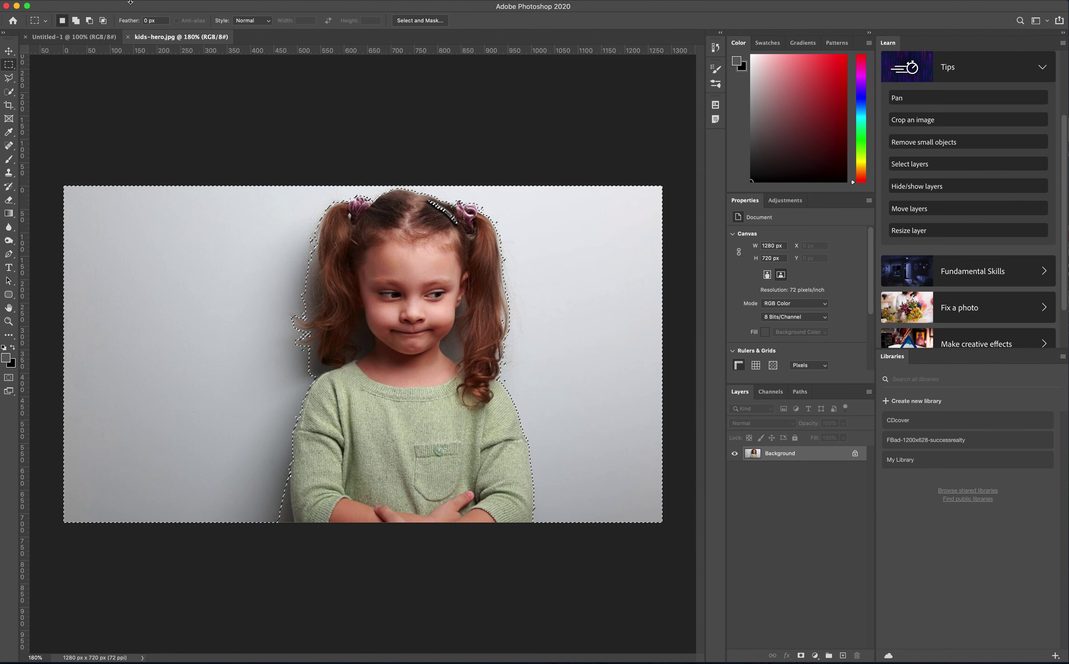
Invert the backdrop selection so that it covers the girl
click(115, 1)
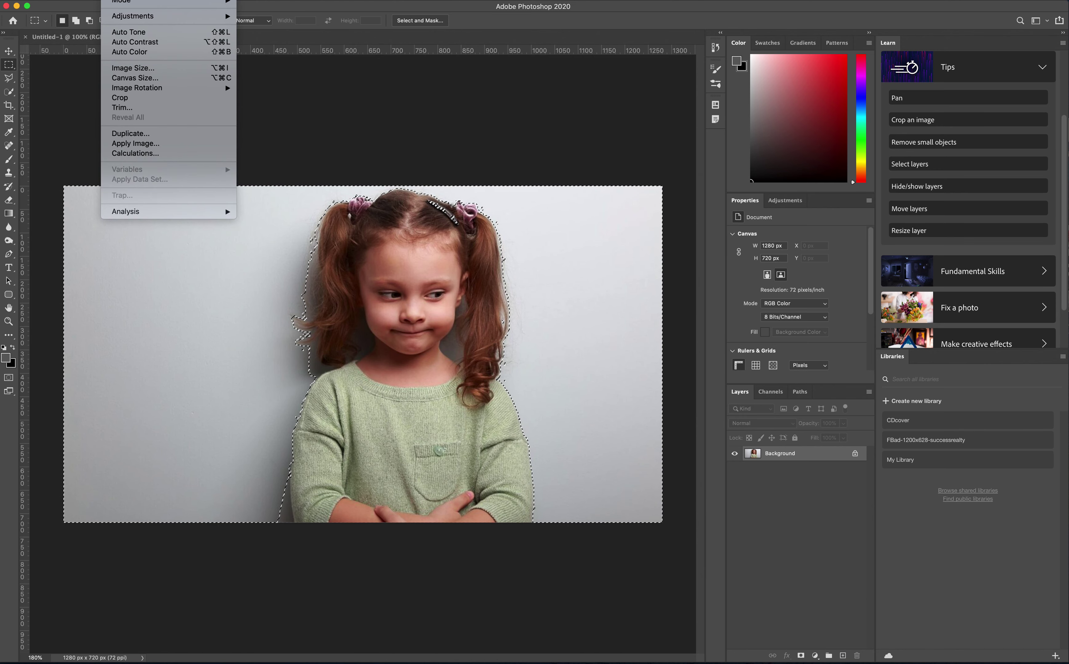
mouse_move(147, 0)
mouse_move(199, 0)
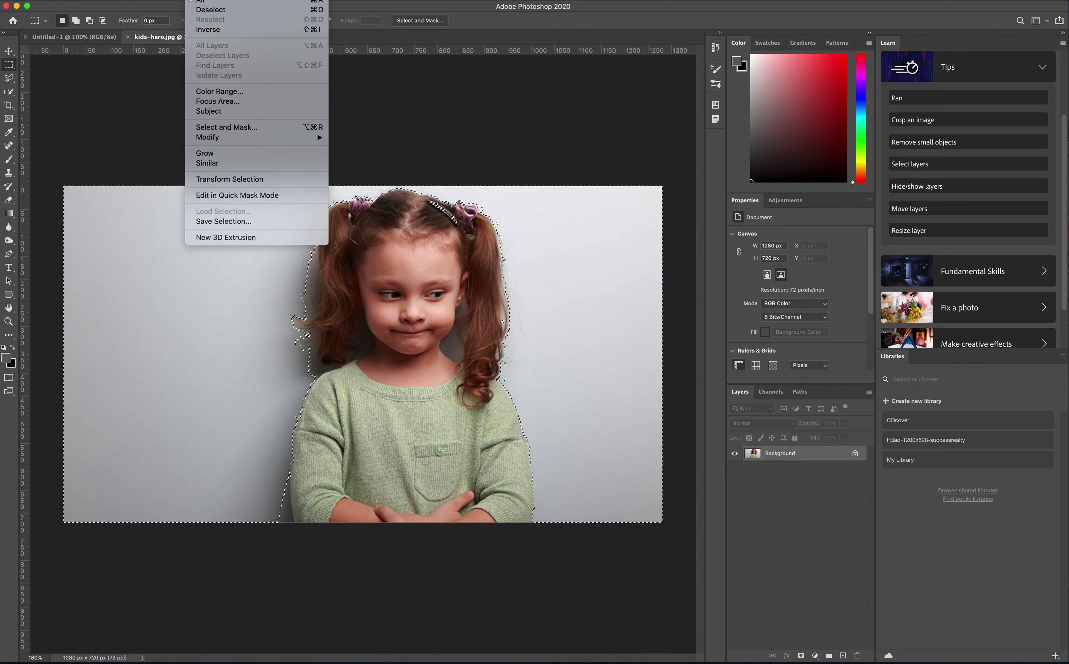
click(212, 30)
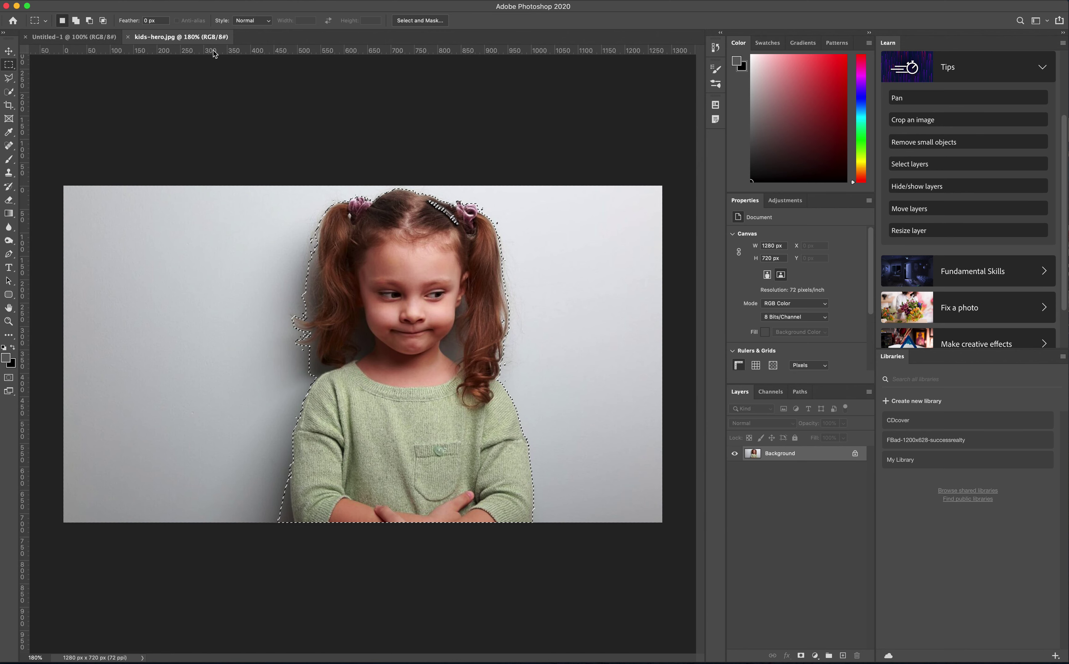
Copy the selected girl to a new layer and hide the Background layer
key(super+j)
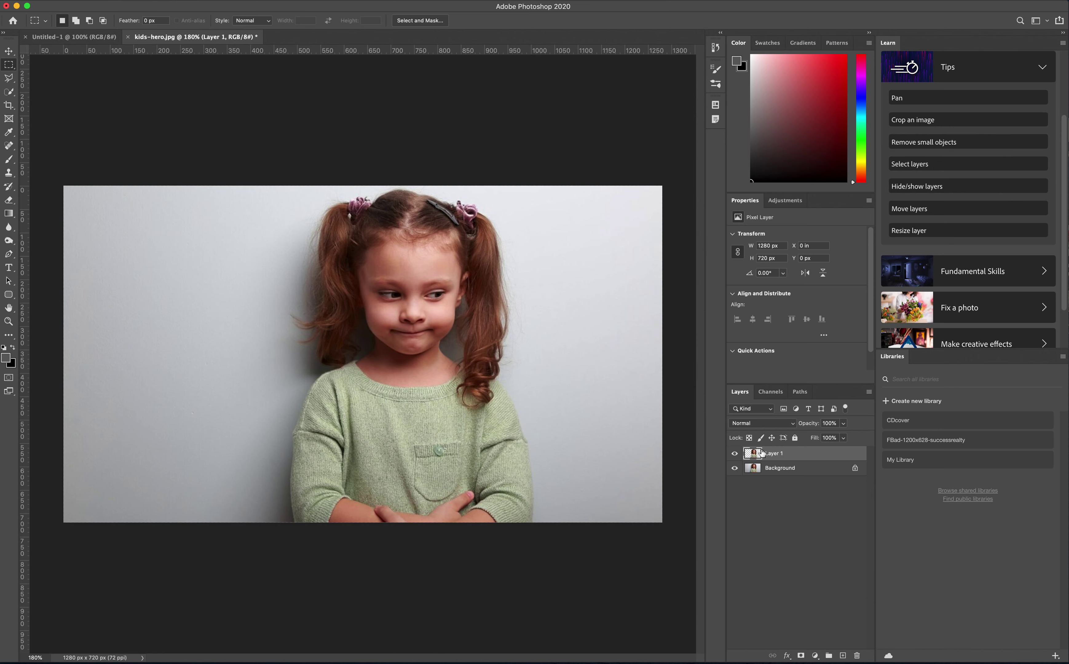
click(735, 469)
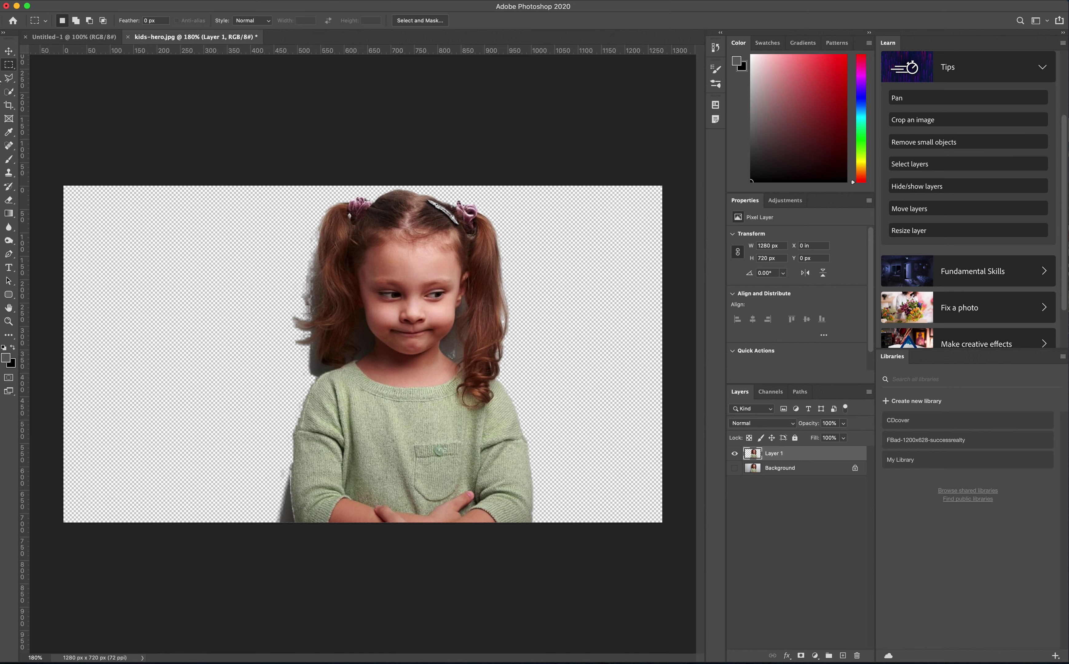
Delete the leftover shadow beneath the left ponytail and beside the left sleeve using the Magic Wand at tolerance 16
click(15, 98)
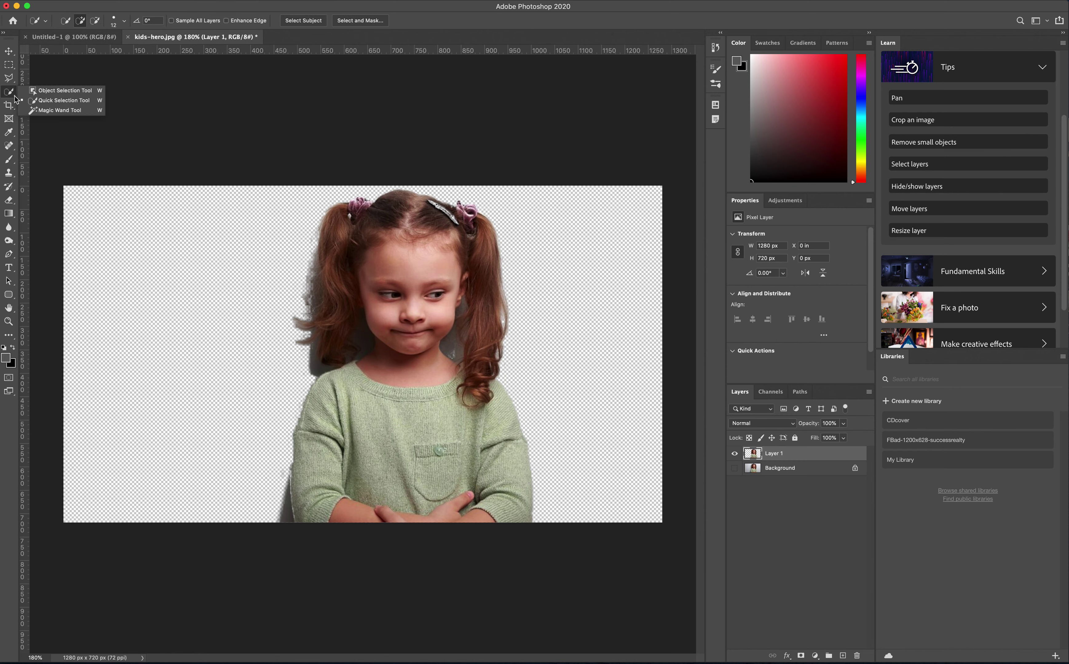
click(63, 111)
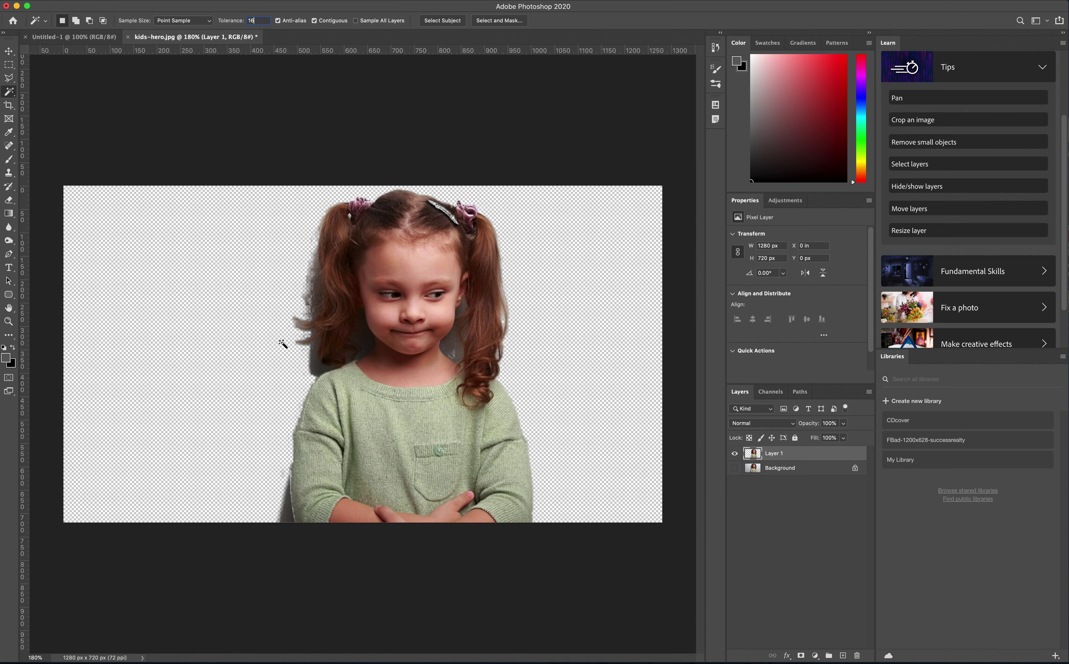
click(317, 367)
key(Delete)
click(286, 521)
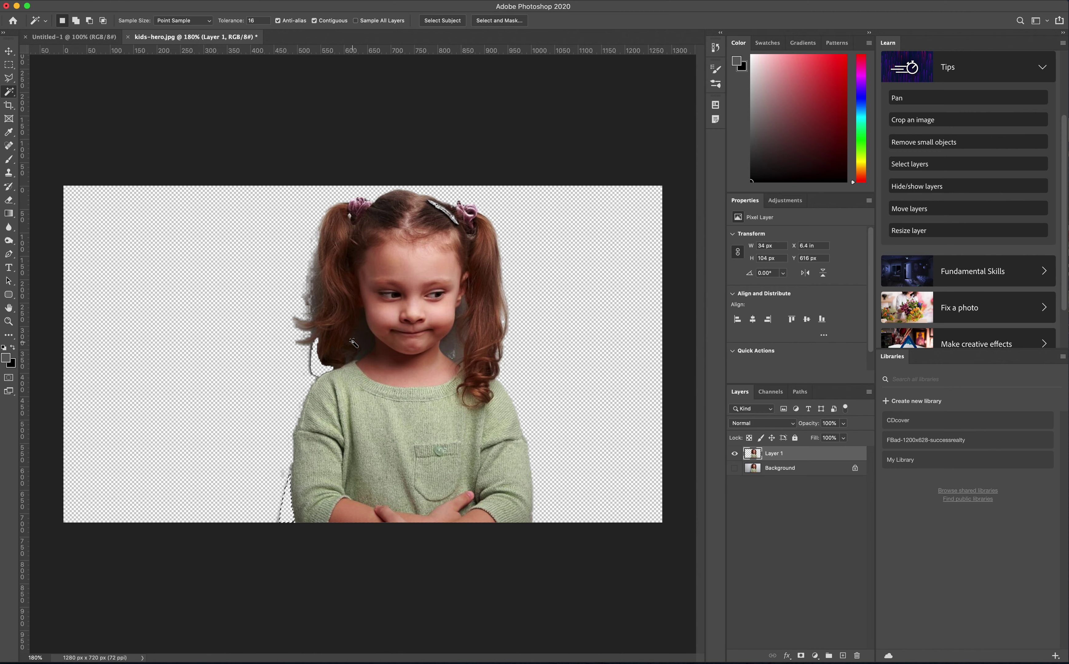
Delete the gray backdrop patches enclosed between the girl's neck and both ponytails
click(459, 347)
key(Delete)
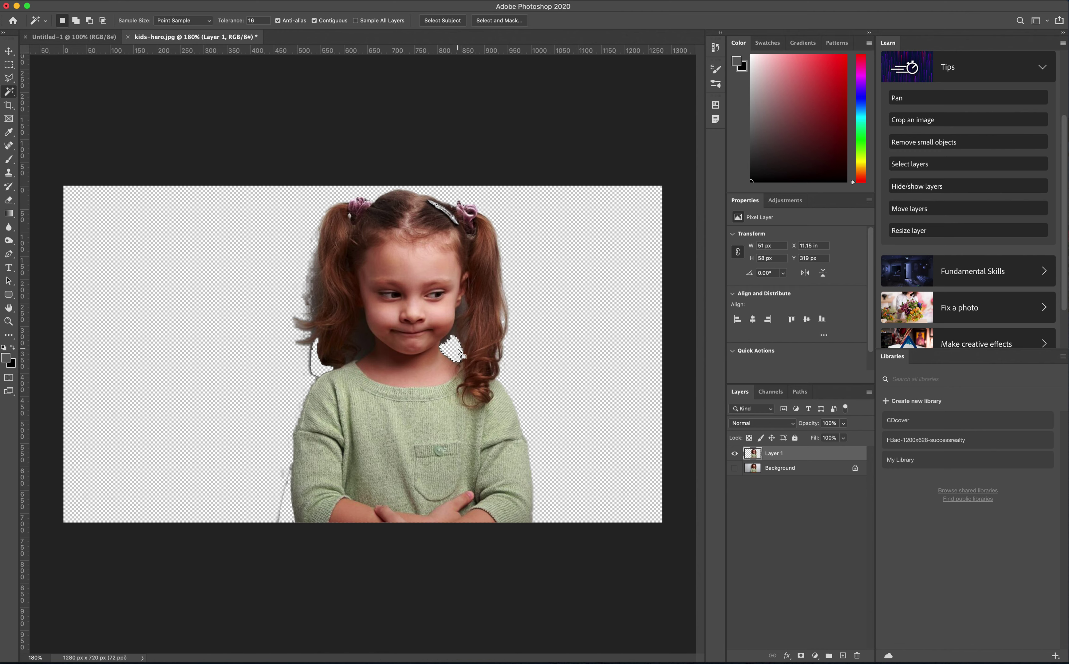
click(363, 354)
key(Delete)
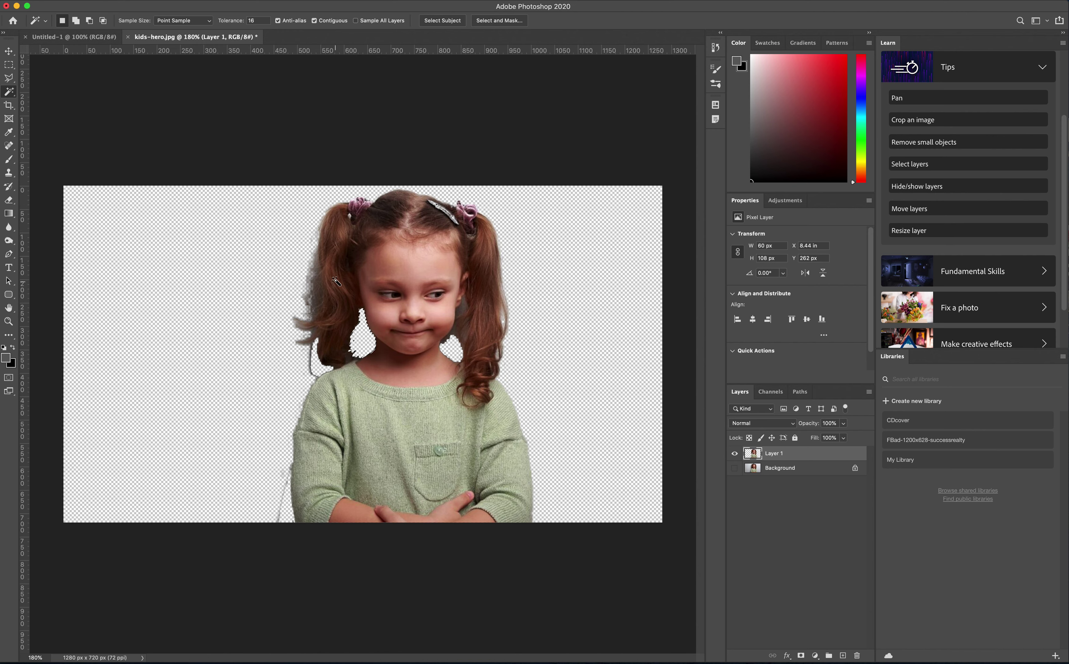
Delete the thin shadow streaks beside the left sleeve and the gray remnants between the neck and the right ponytail with the Magic Wand
click(312, 367)
click(287, 468)
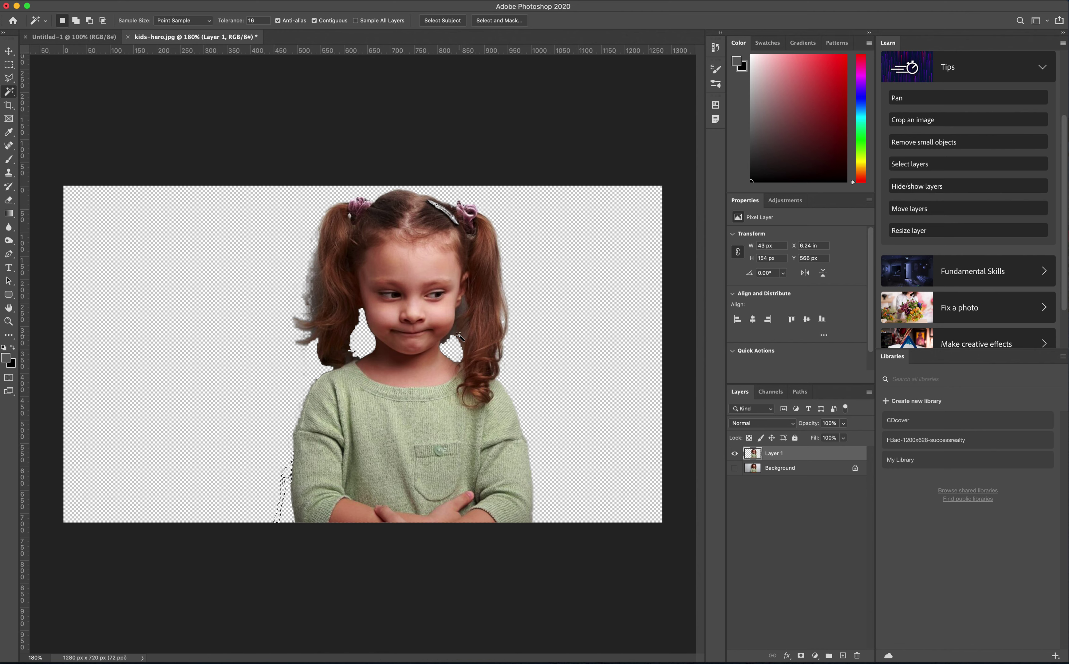
click(456, 338)
click(463, 314)
key(Delete)
Delete the remaining gray shadow along the outer edge of the left ponytail with the Magic Wand
click(311, 262)
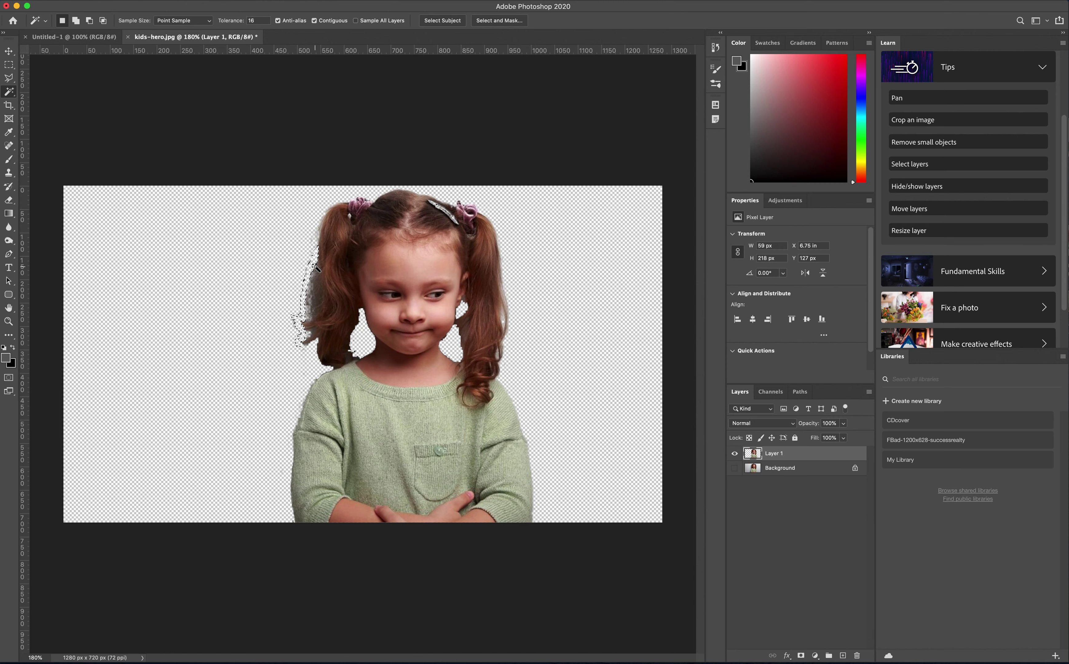
key(Delete)
click(310, 292)
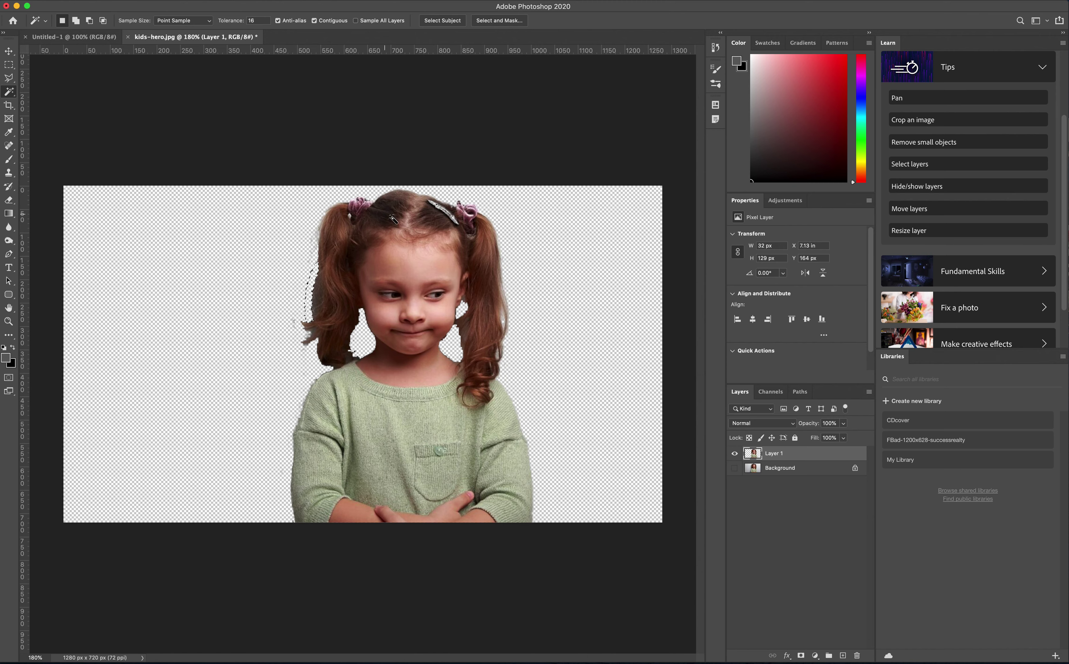
key(Delete)
Check the cleared areas around the girl for leftover backdrop with the Magic Wand, and drop the selection
click(463, 303)
click(292, 325)
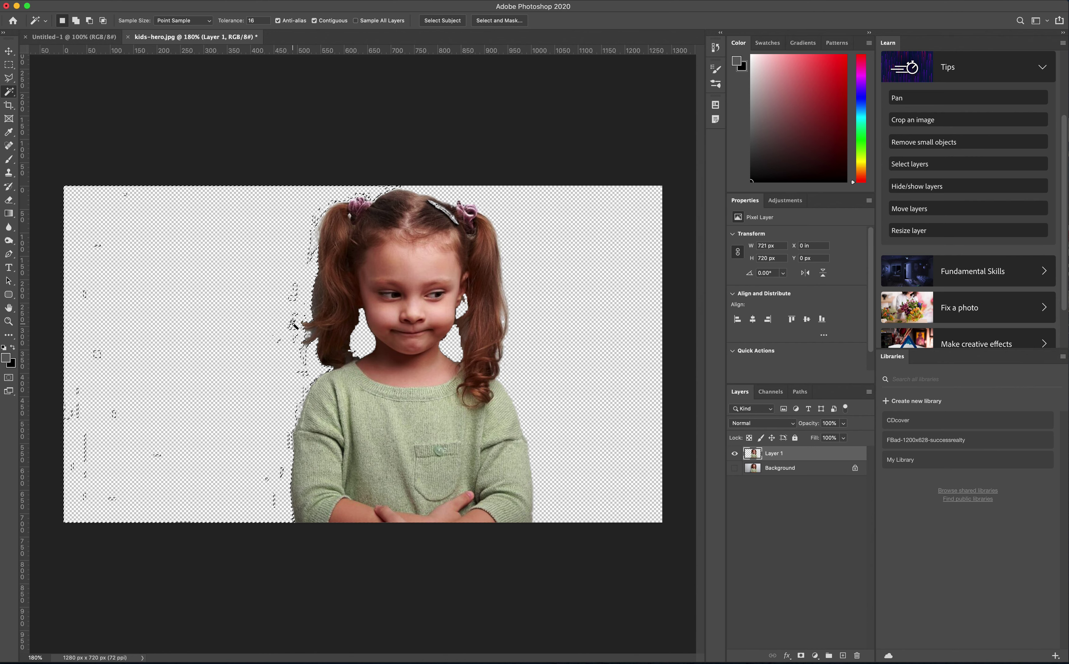
key(super+d)
click(294, 325)
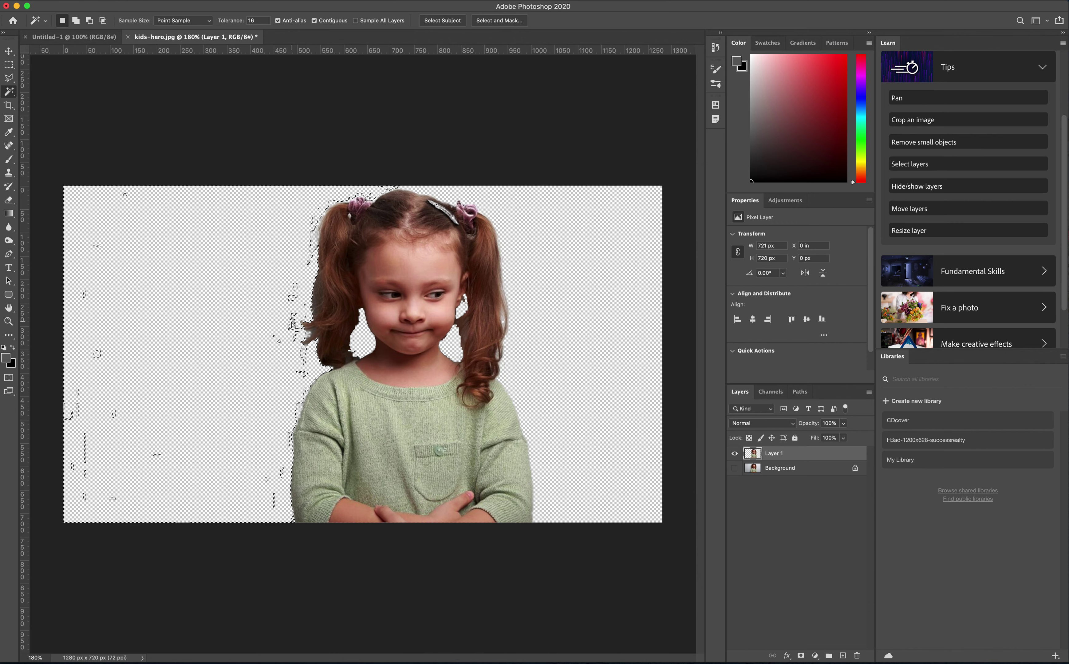
key(super+d)
click(292, 324)
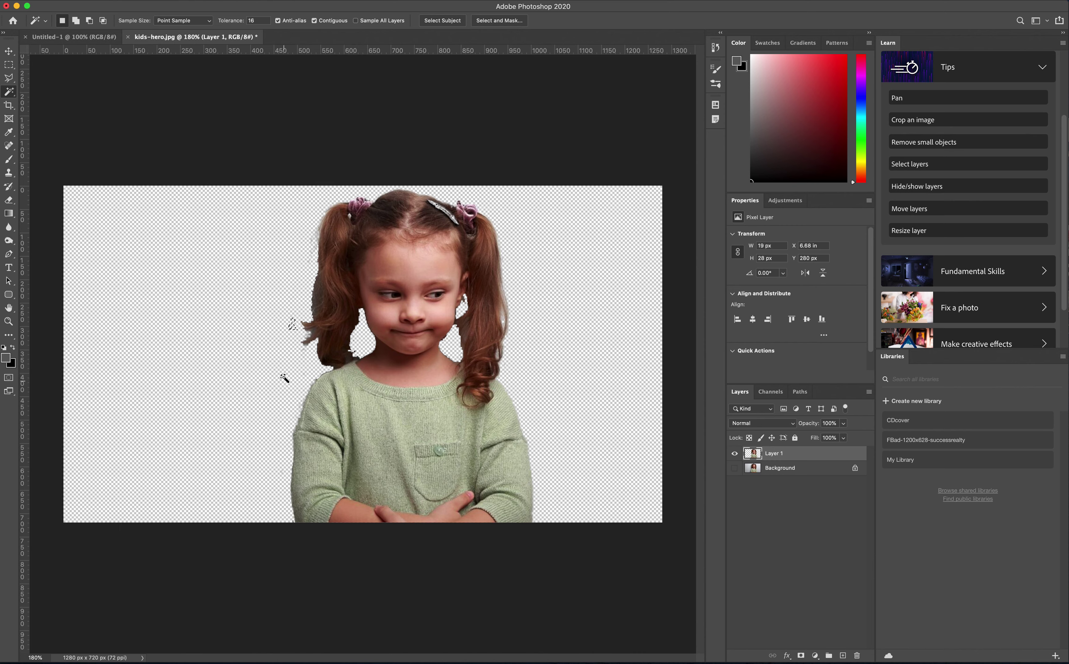
click(554, 259)
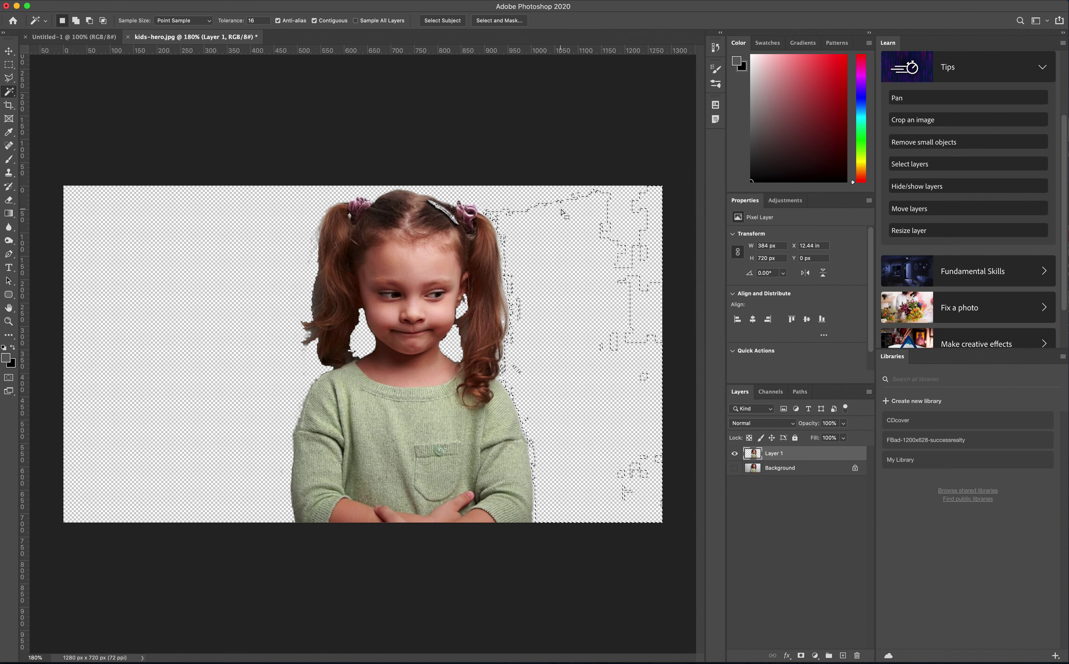
click(518, 200)
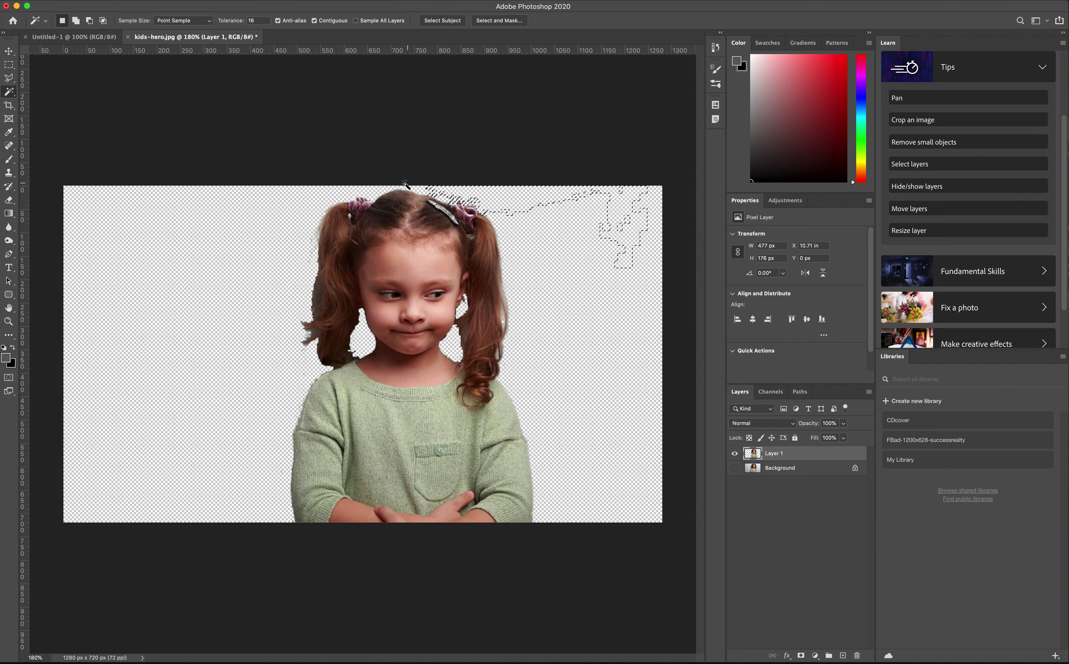
click(309, 203)
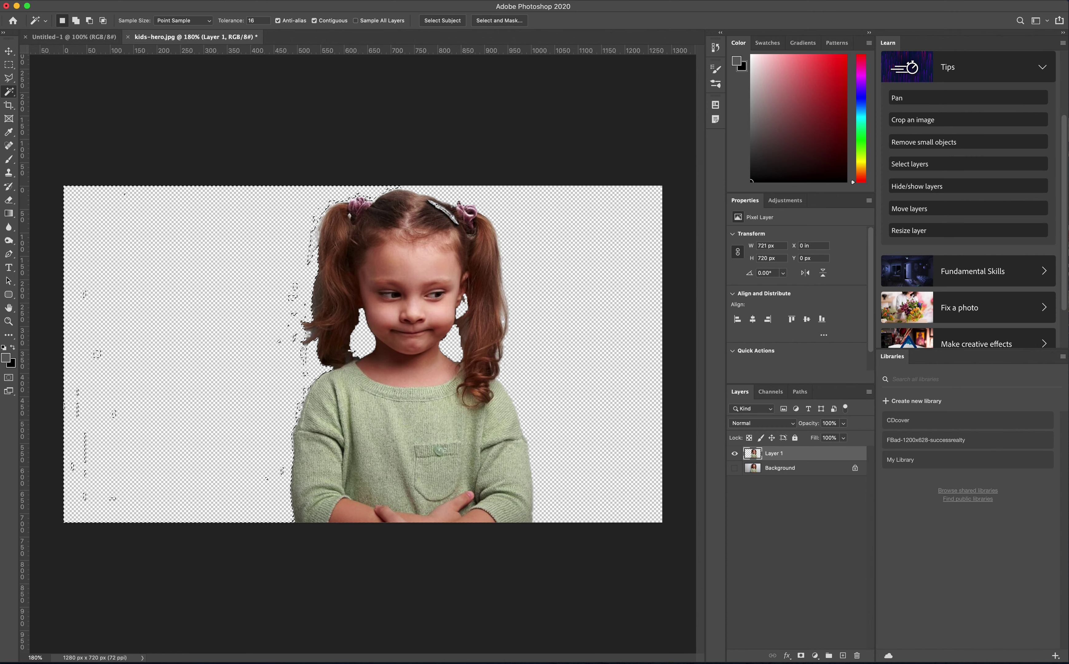
key(v)
click(163, 149)
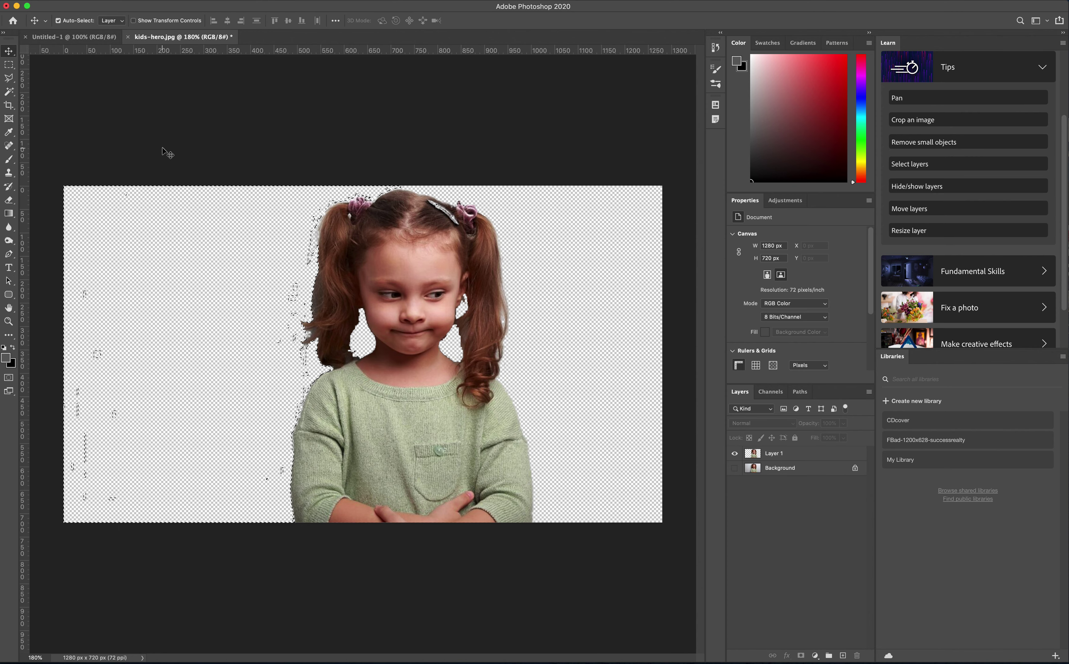
key(m)
click(107, 105)
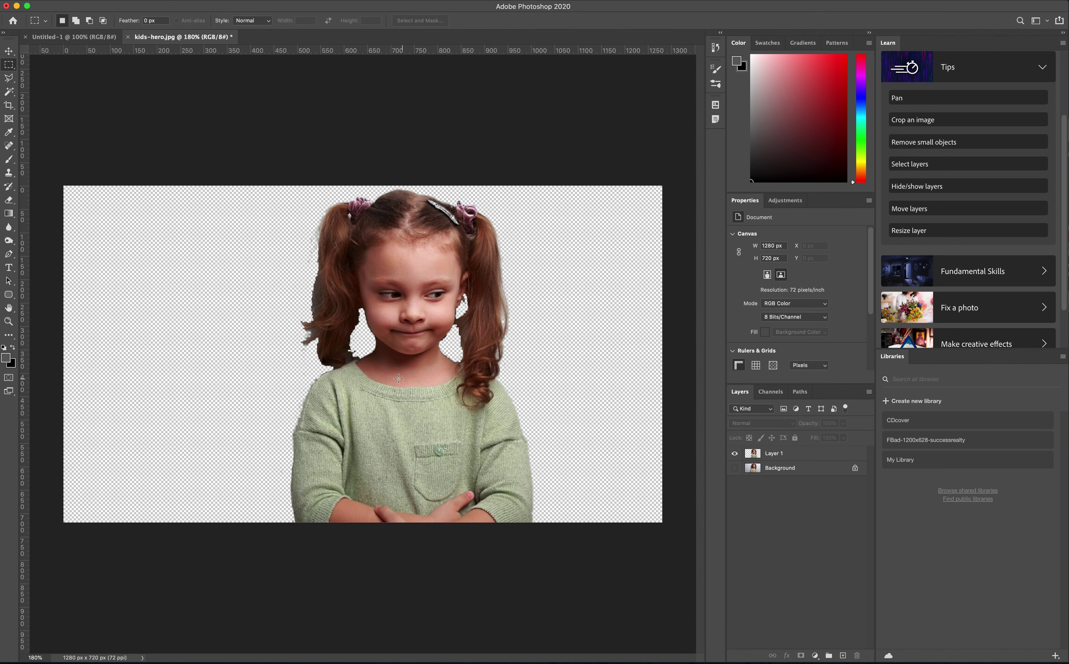
Examine the cutout edge along the left sleeve and shoulder up close, and fit the image back on screen
click(9, 322)
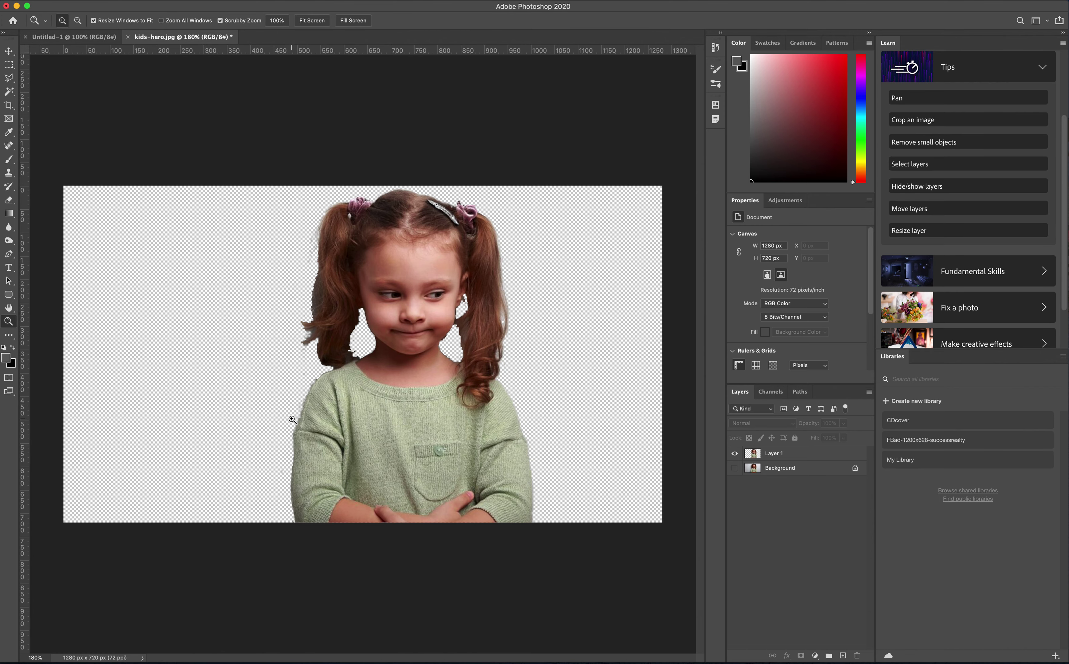
drag(238, 392, 303, 418)
drag(701, 345, 698, 386)
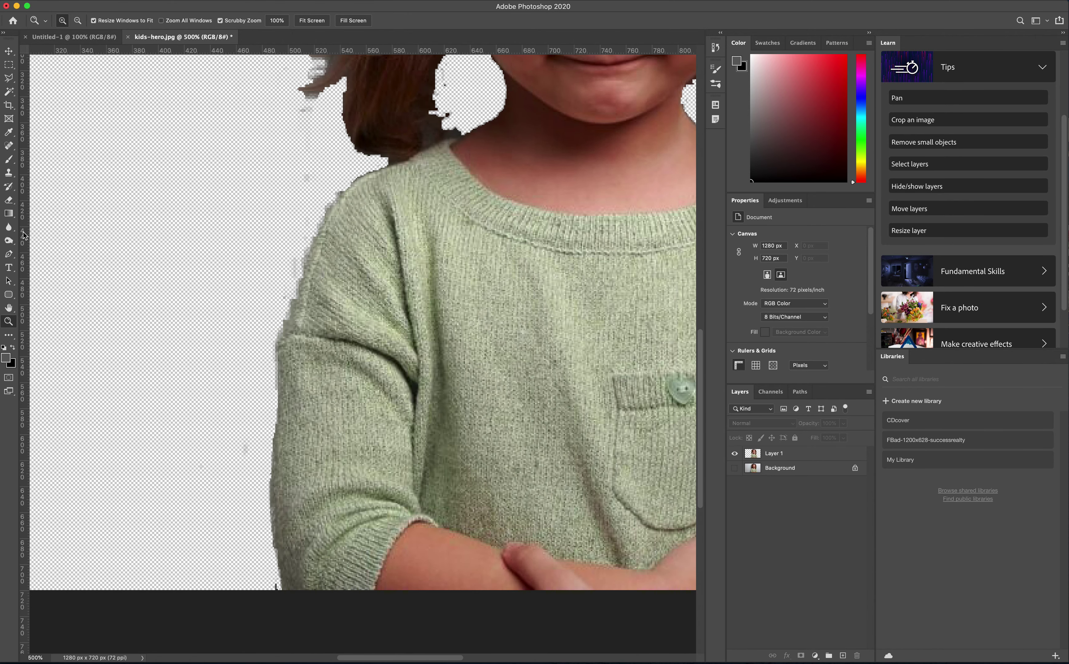
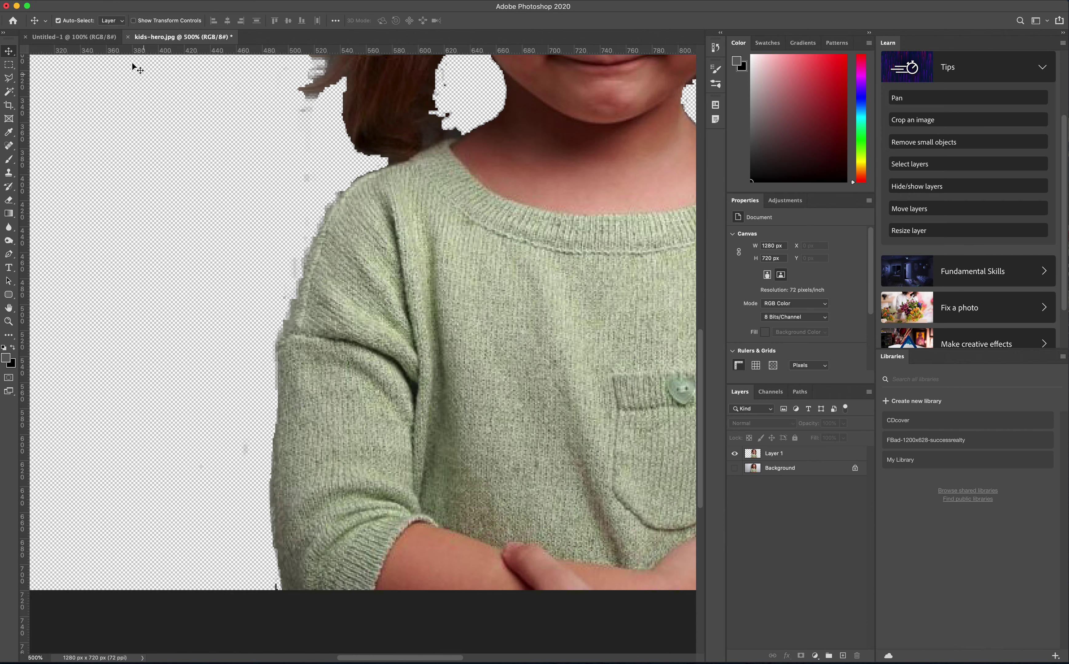
click(273, 0)
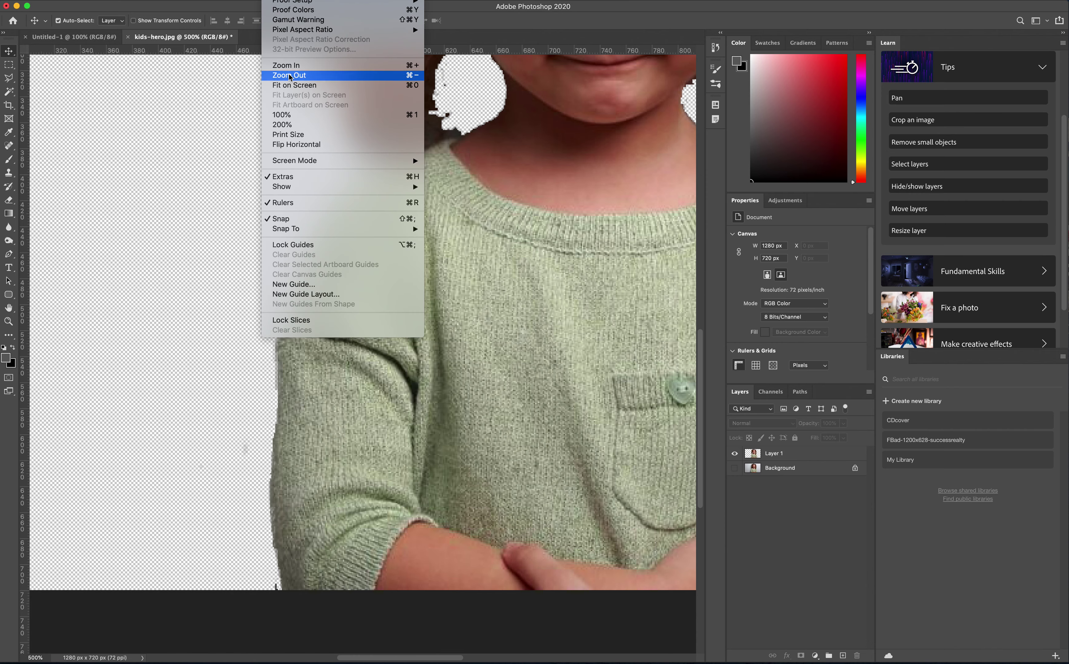
click(297, 86)
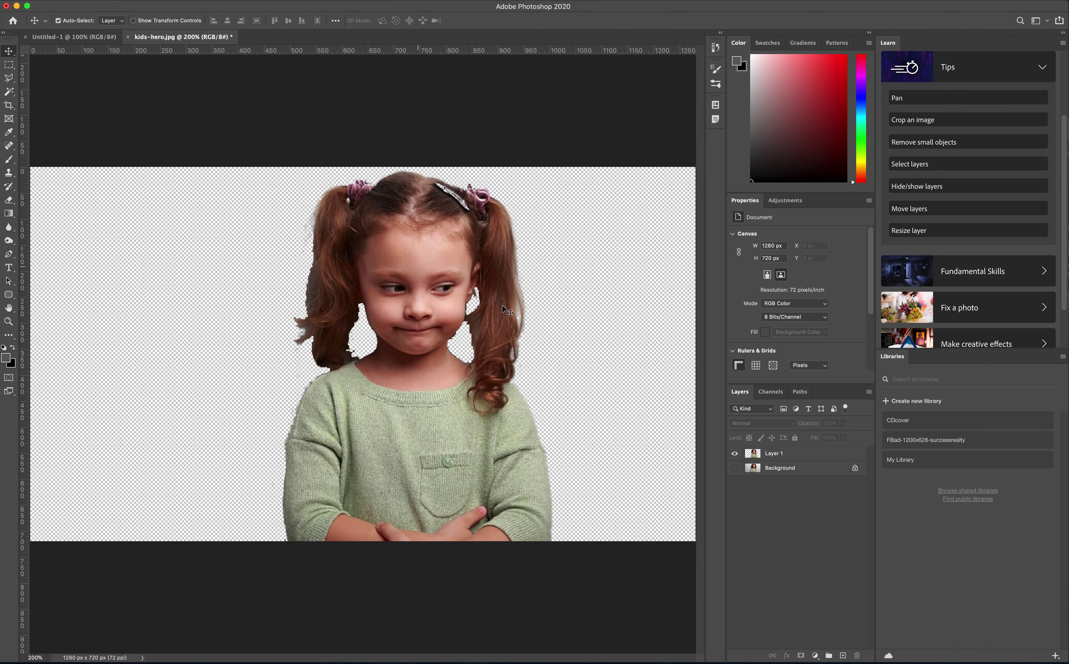
Compare Layer 1 with the Background and erase the shadow residue along the left ponytail and sleeve with a 23 px Eraser
click(736, 469)
click(792, 454)
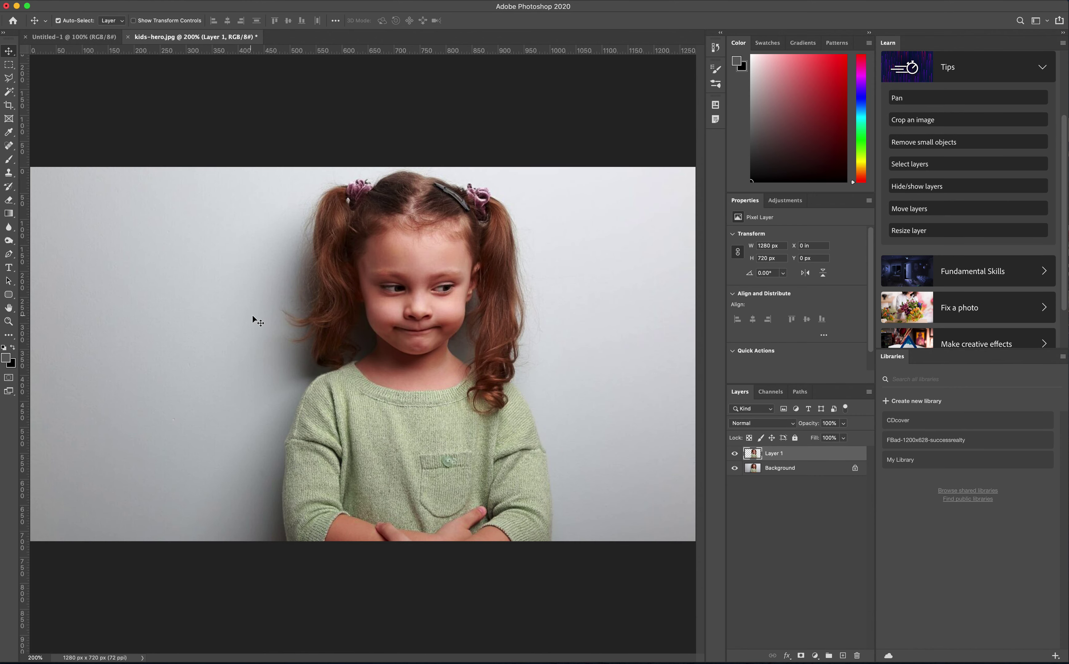
click(735, 468)
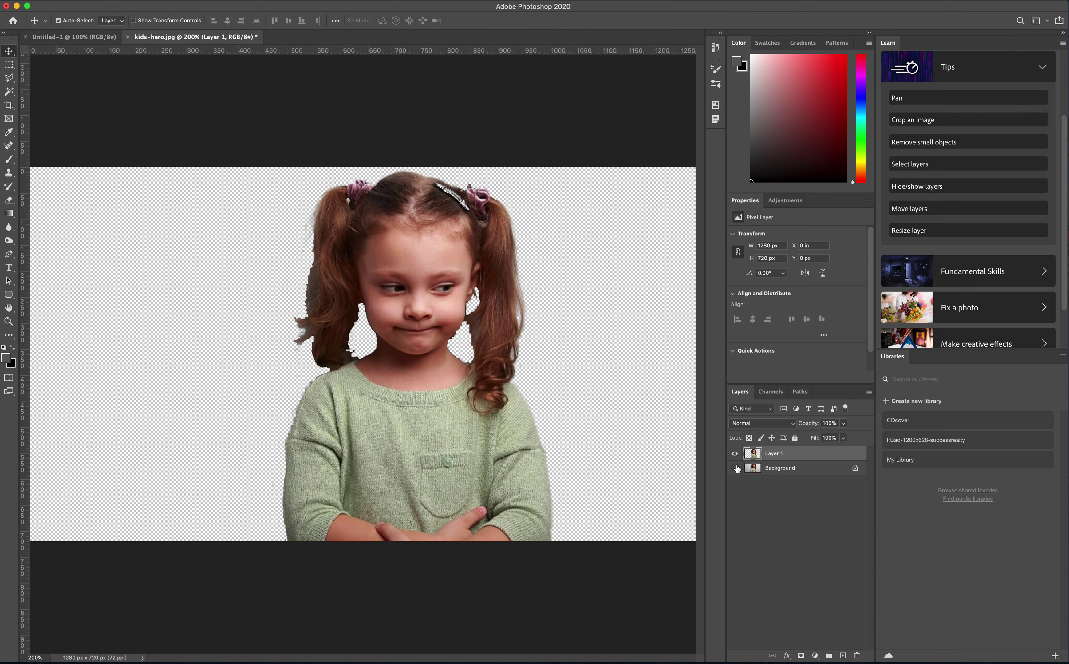
click(9, 200)
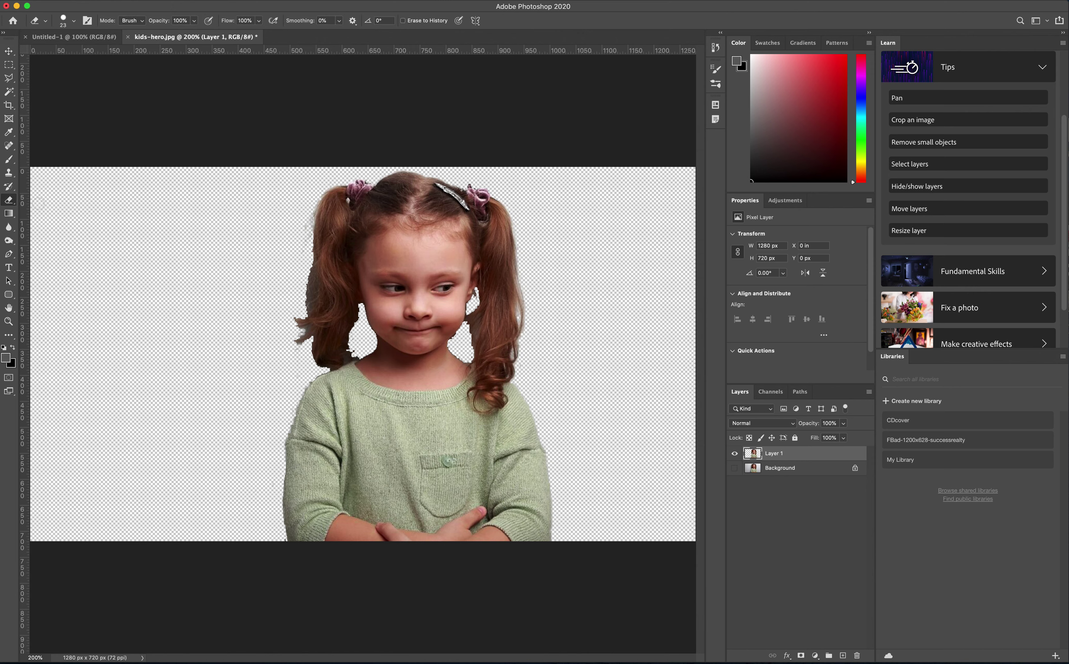
mouse_move(298, 228)
mouse_down()
mouse_move(306, 217)
mouse_move(305, 253)
mouse_move(310, 206)
mouse_move(296, 313)
mouse_up()
mouse_move(309, 259)
mouse_down()
mouse_move(291, 338)
mouse_move(302, 362)
mouse_move(292, 371)
mouse_move(305, 362)
mouse_move(312, 374)
mouse_move(291, 408)
mouse_move(283, 394)
mouse_move(295, 402)
mouse_move(279, 450)
mouse_up()
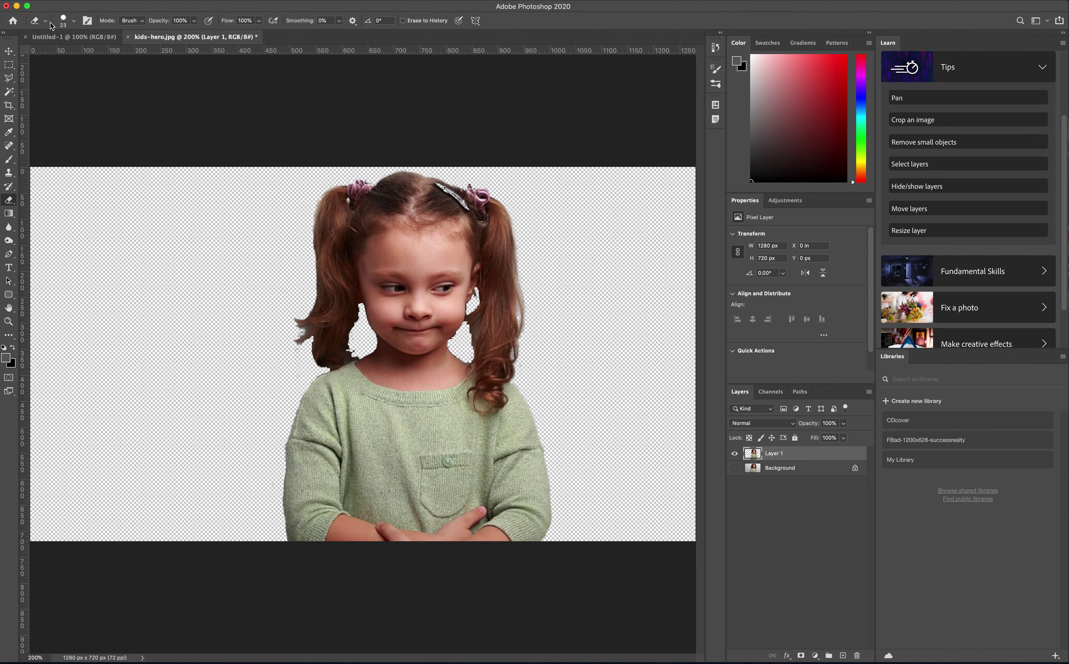
Set the Eraser size to 9 px and erase the residue in both gaps beside the neck and along the left ponytail's lower edge
click(74, 21)
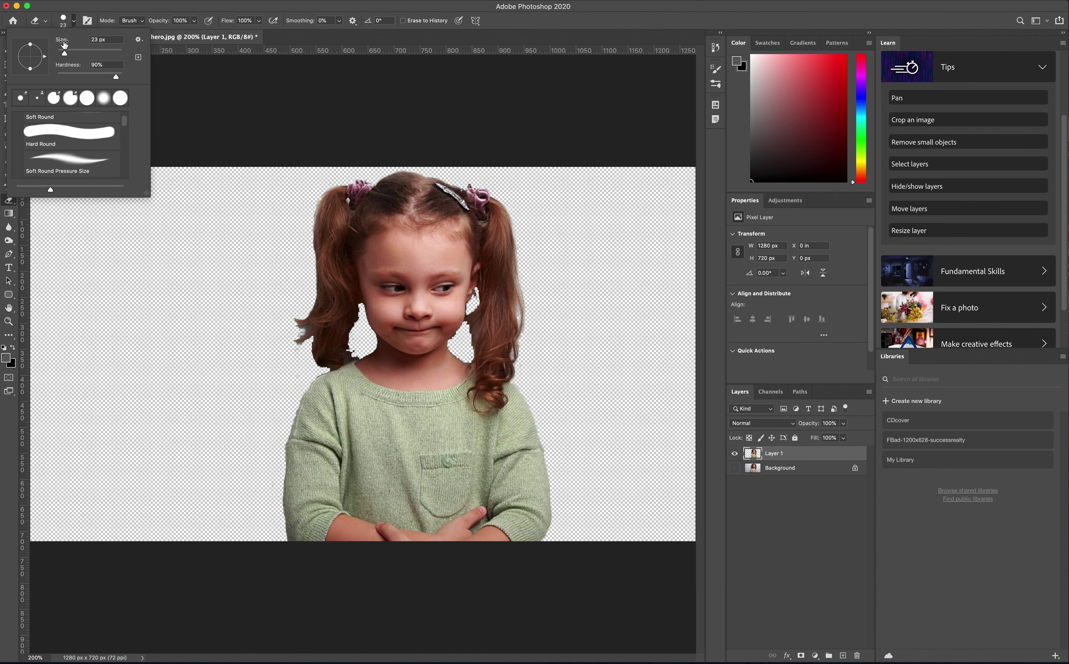
drag(65, 54, 60, 53)
click(356, 352)
drag(350, 346, 360, 355)
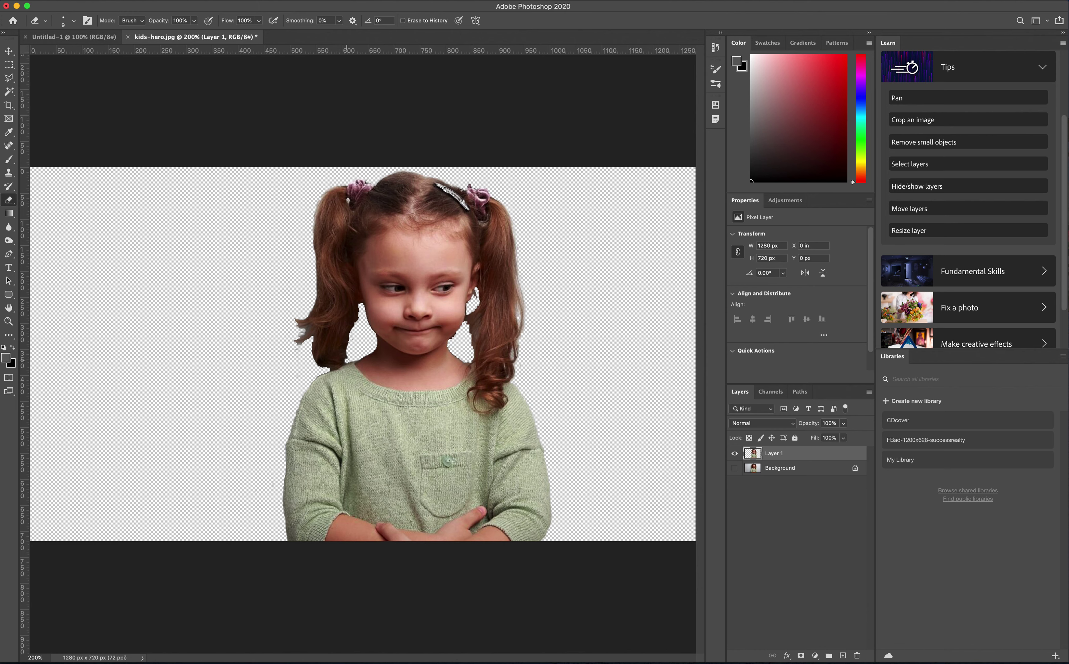
mouse_move(353, 337)
mouse_down()
mouse_move(348, 348)
mouse_move(360, 303)
mouse_up()
mouse_move(354, 313)
mouse_down()
mouse_move(352, 324)
mouse_move(357, 314)
mouse_up()
drag(356, 325, 349, 350)
drag(469, 305, 473, 351)
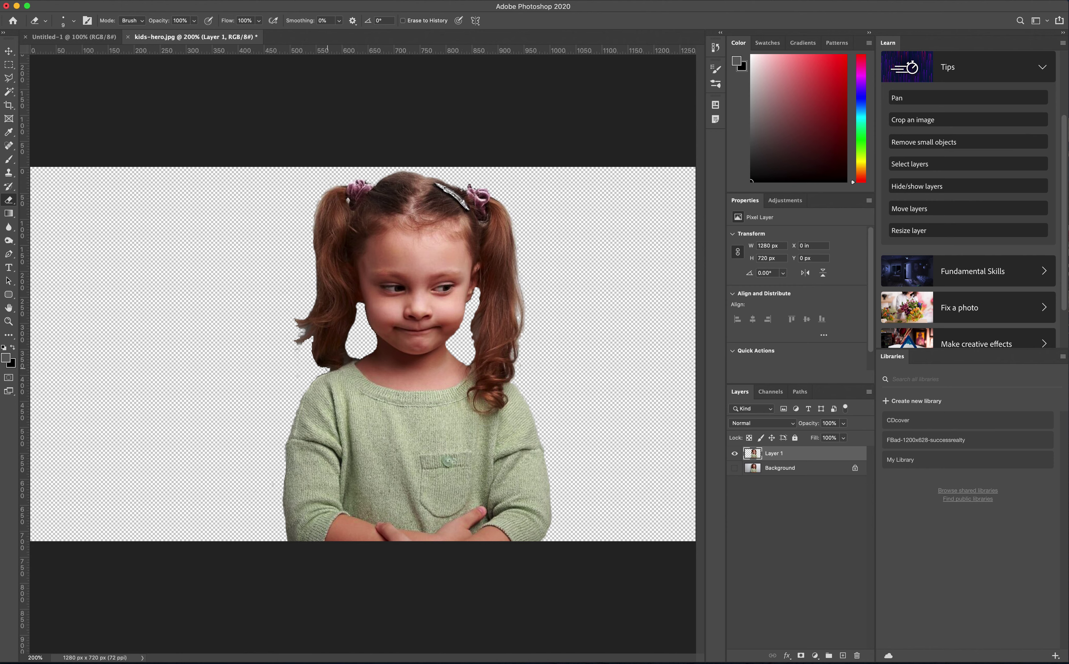
mouse_move(329, 369)
mouse_down()
mouse_move(315, 367)
mouse_move(311, 341)
mouse_up()
drag(304, 346, 296, 346)
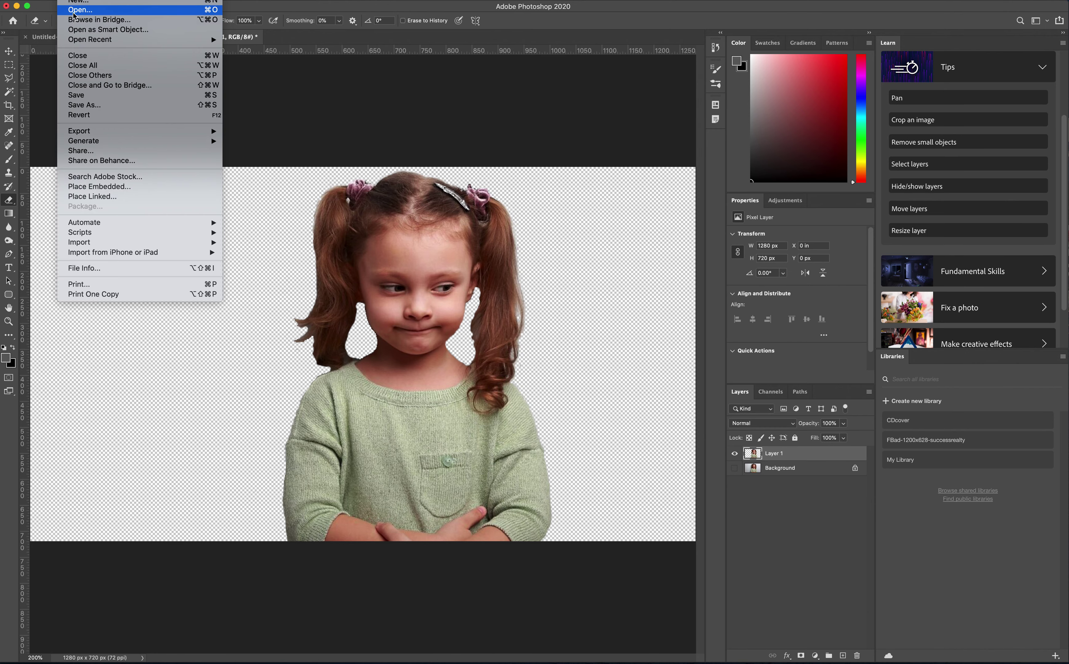
Open 092_space_background_loop.jpg from the Desktop and select its entire canvas
click(101, 32)
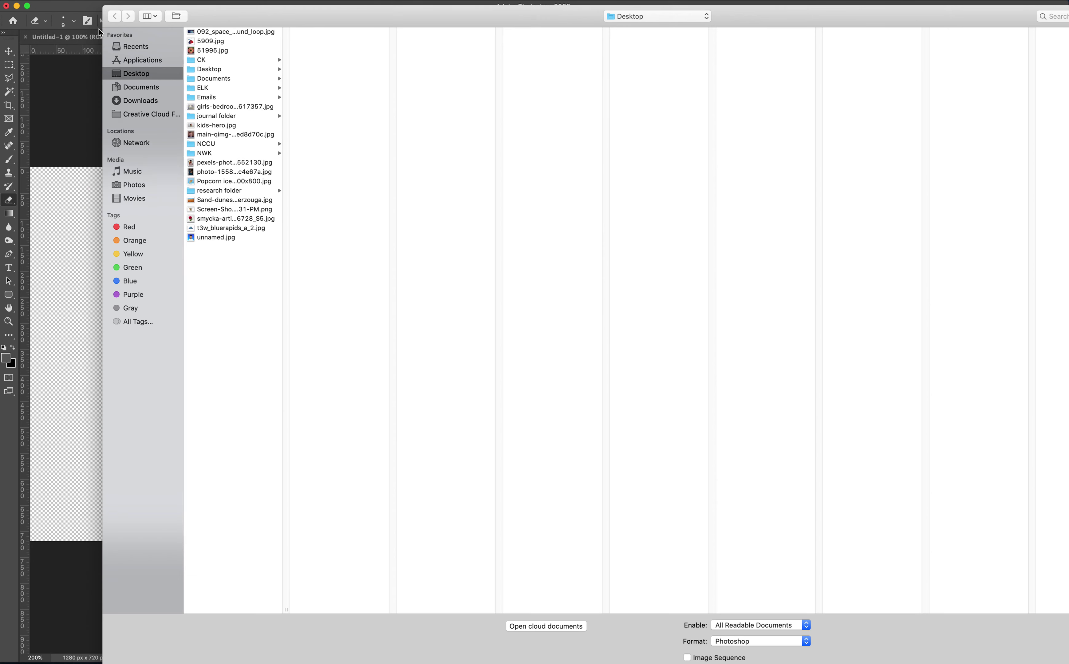
click(209, 33)
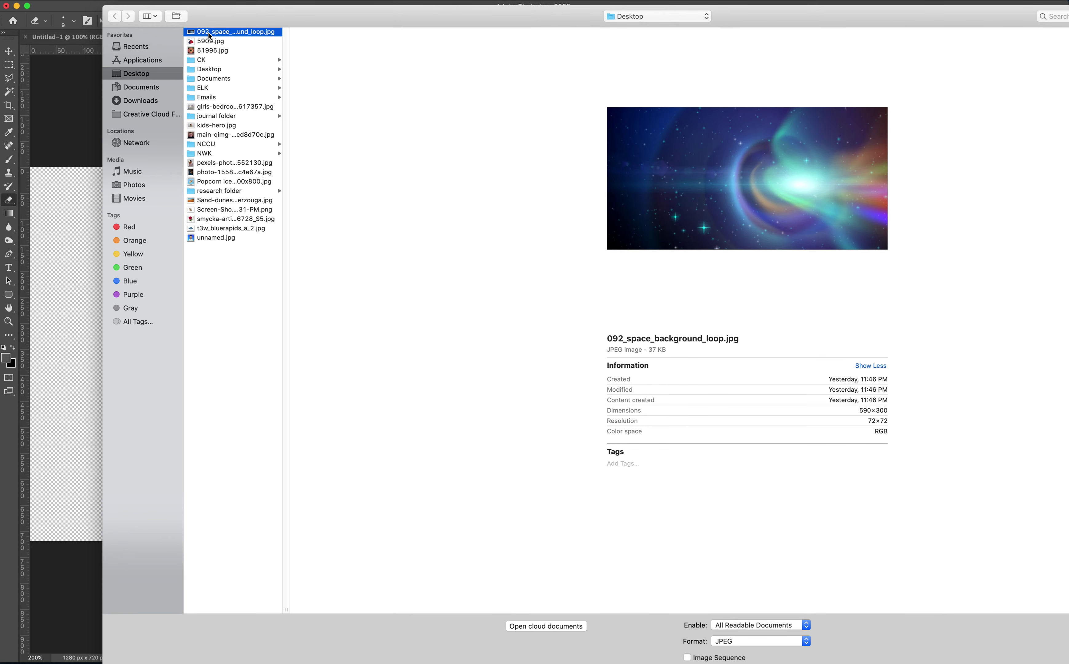
double_click(208, 32)
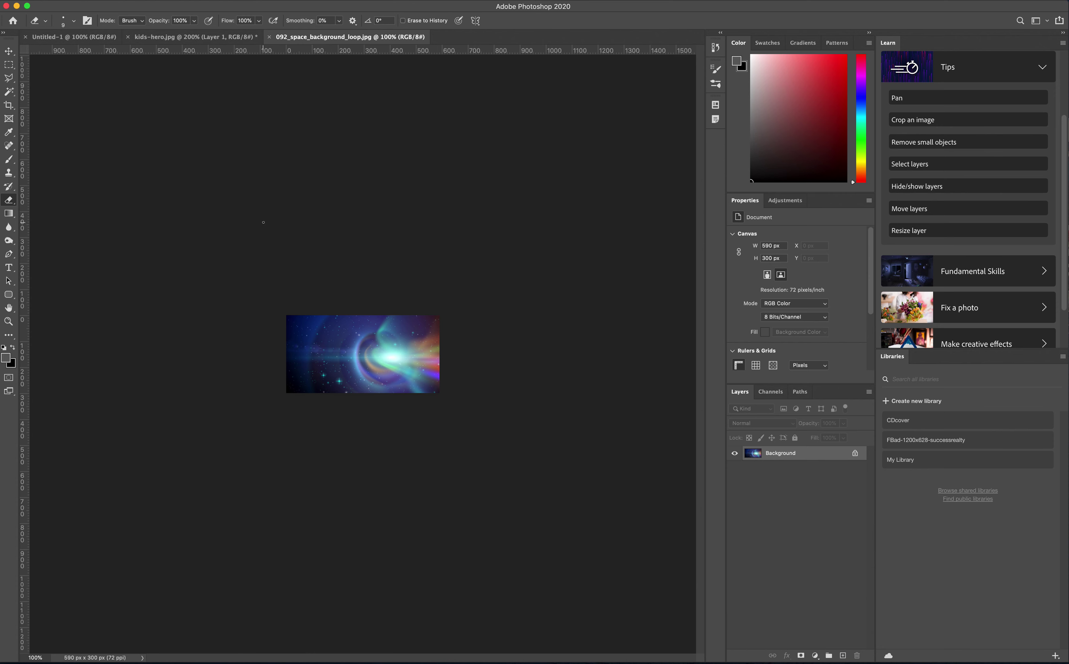
key(super+a)
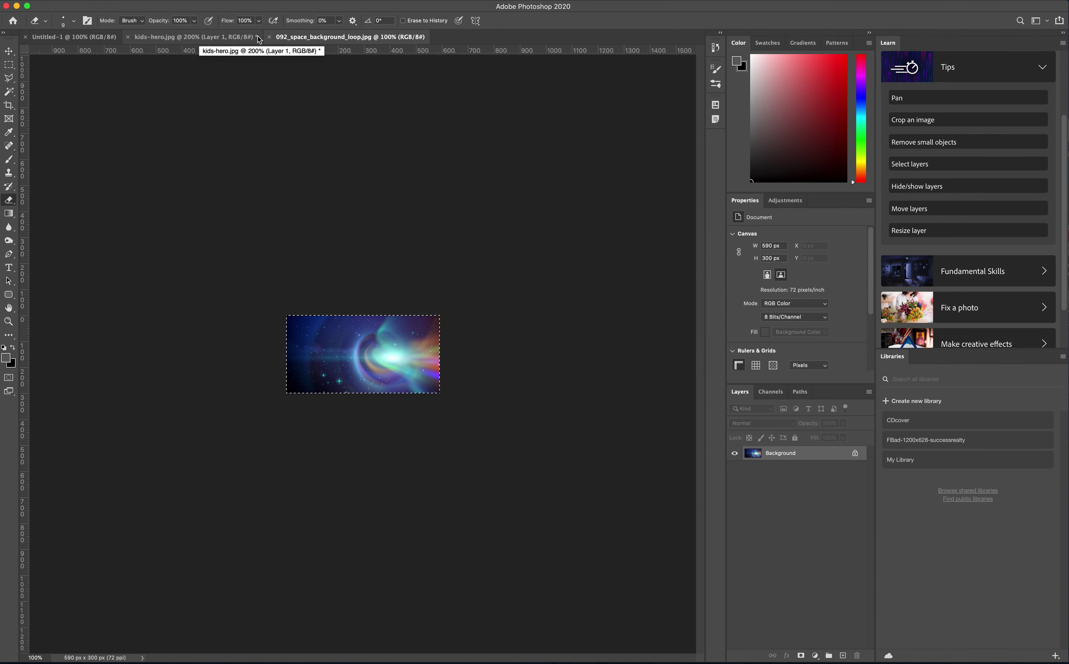
click(115, 0)
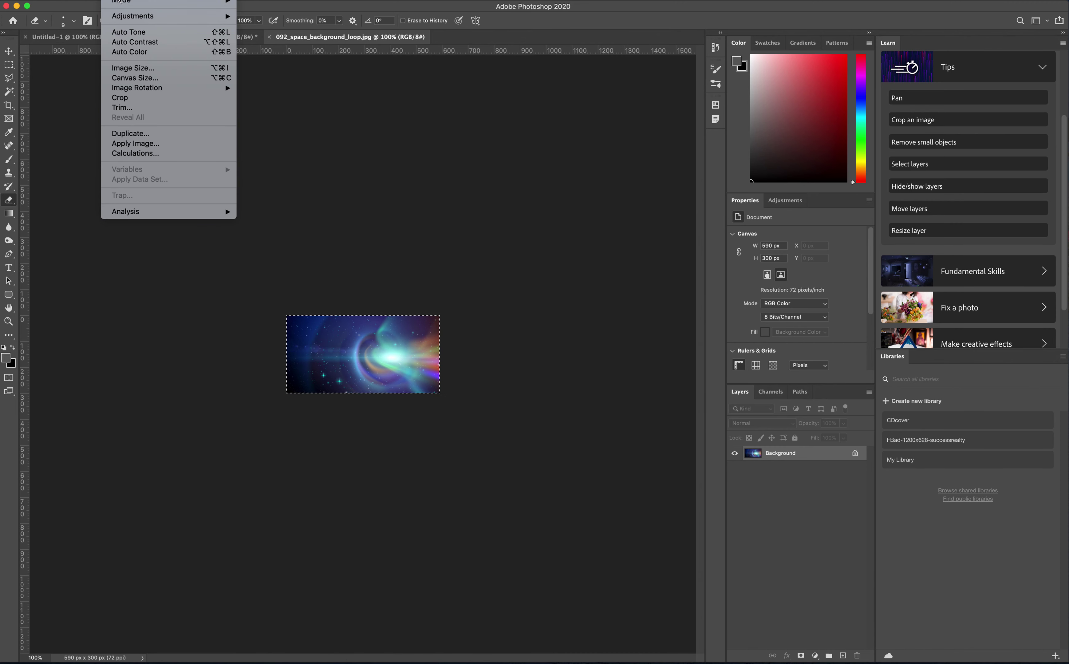
mouse_move(96, 1)
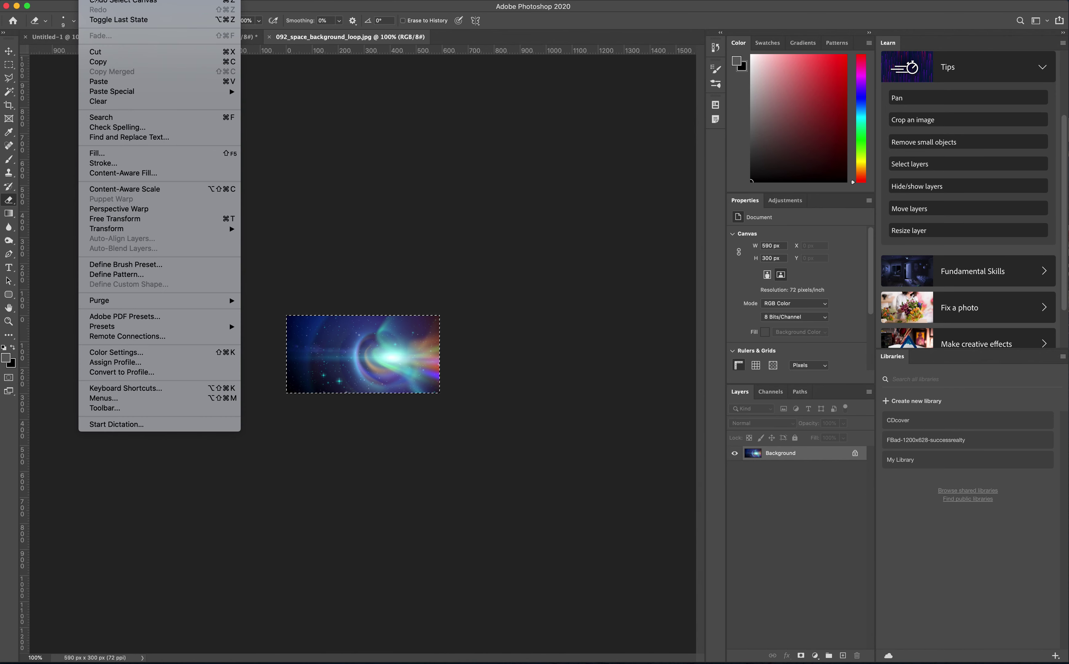
click(297, 104)
Check the image size of kids-hero.jpg without changing it, and return to 092_space_background_loop.jpg
click(171, 39)
click(119, 1)
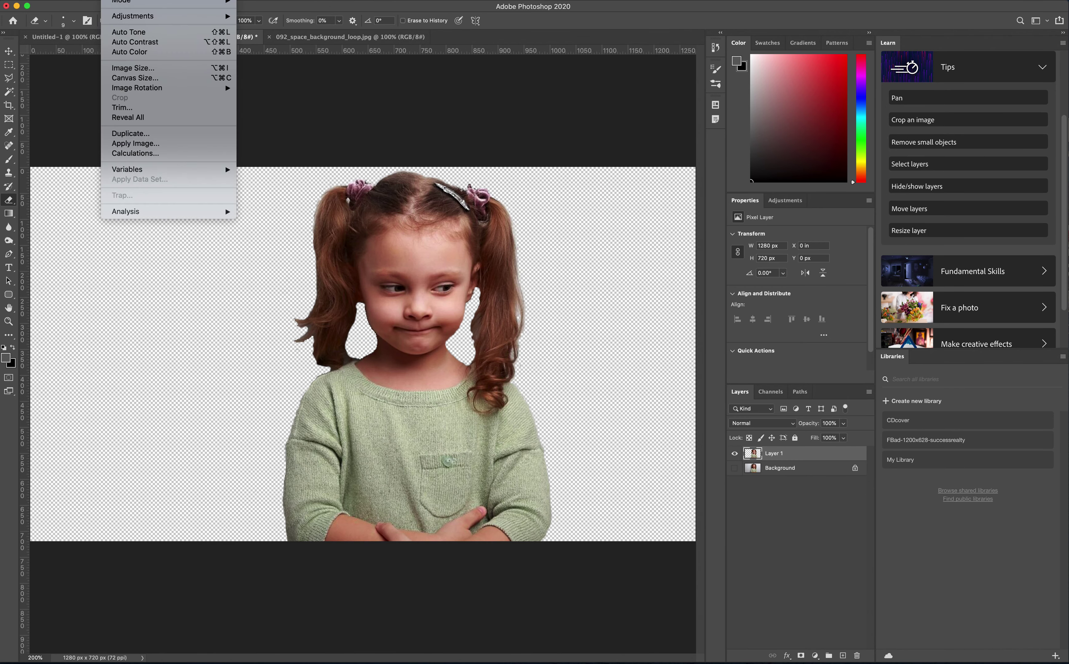
mouse_move(150, 95)
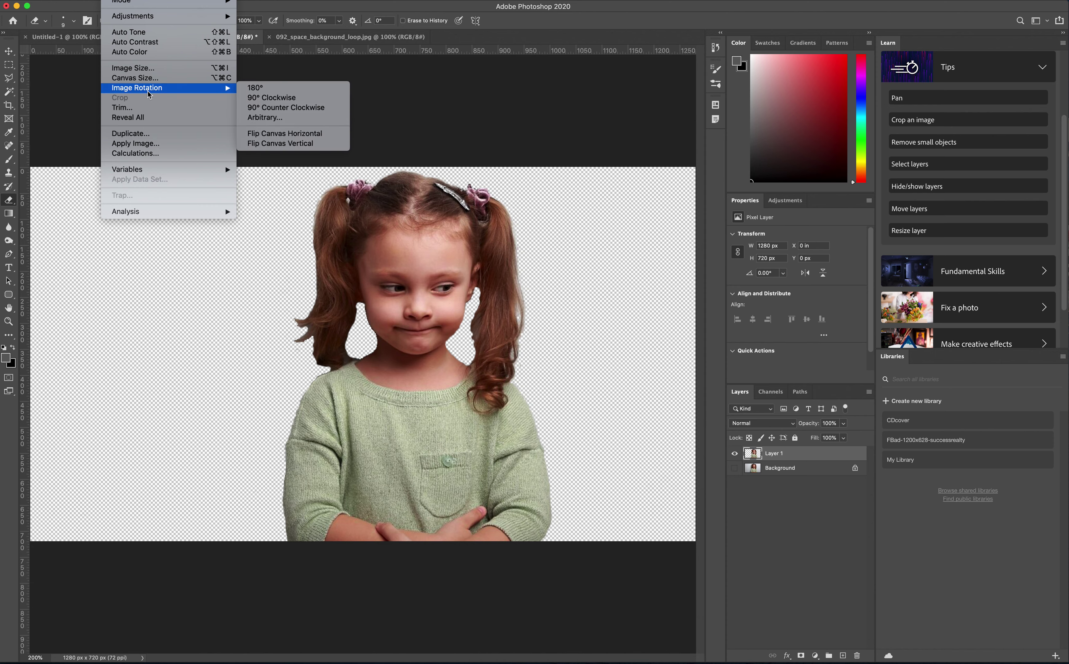
click(149, 68)
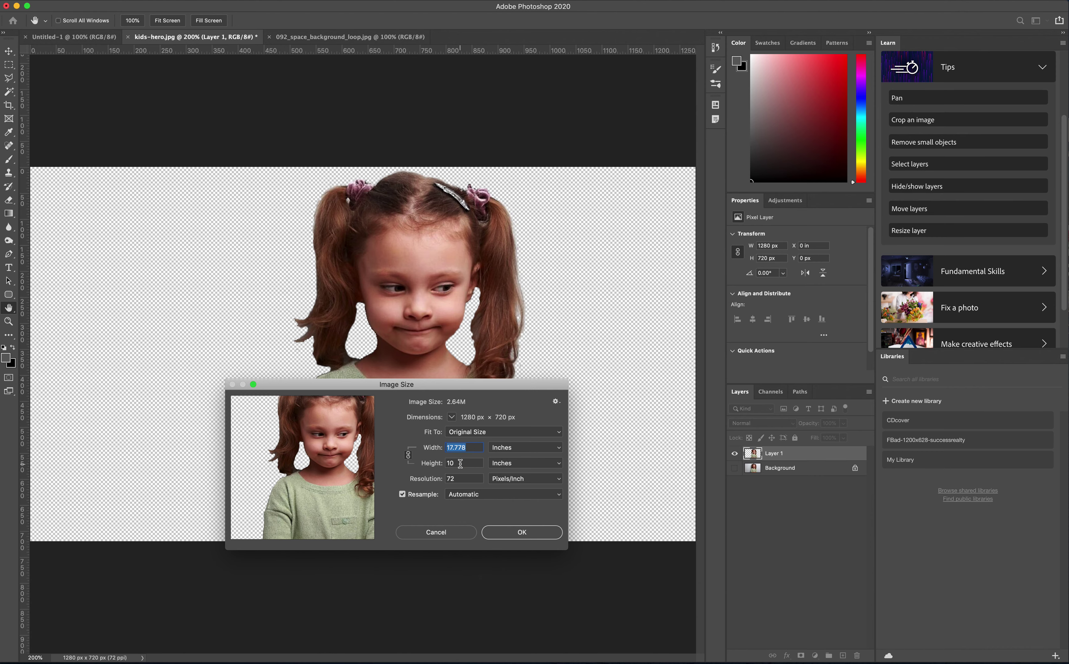
click(521, 532)
key(e)
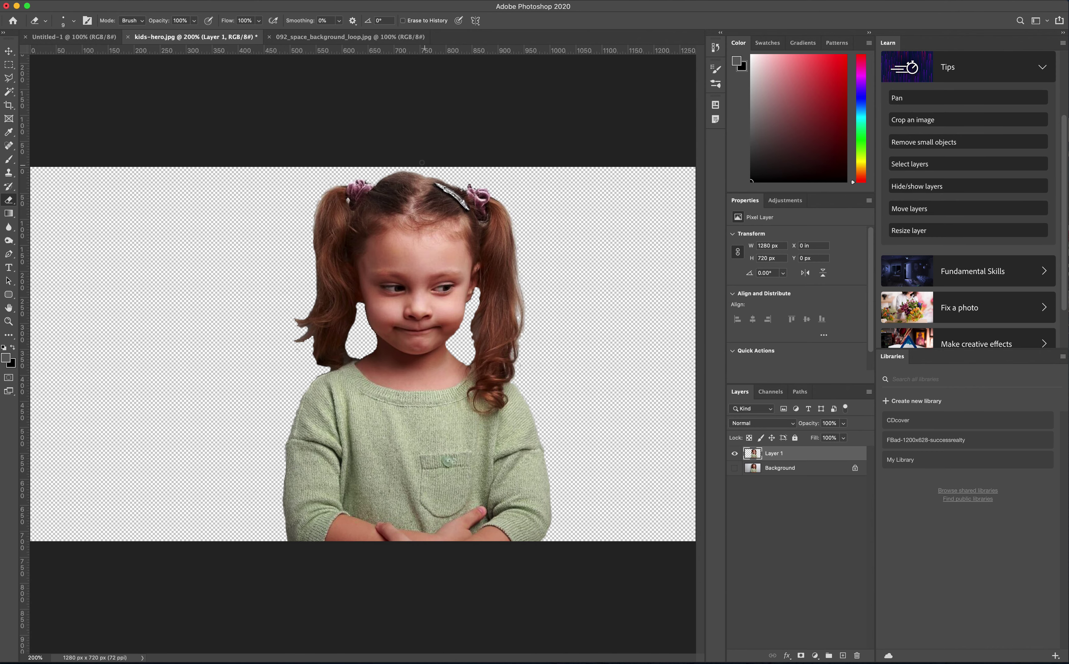
click(312, 38)
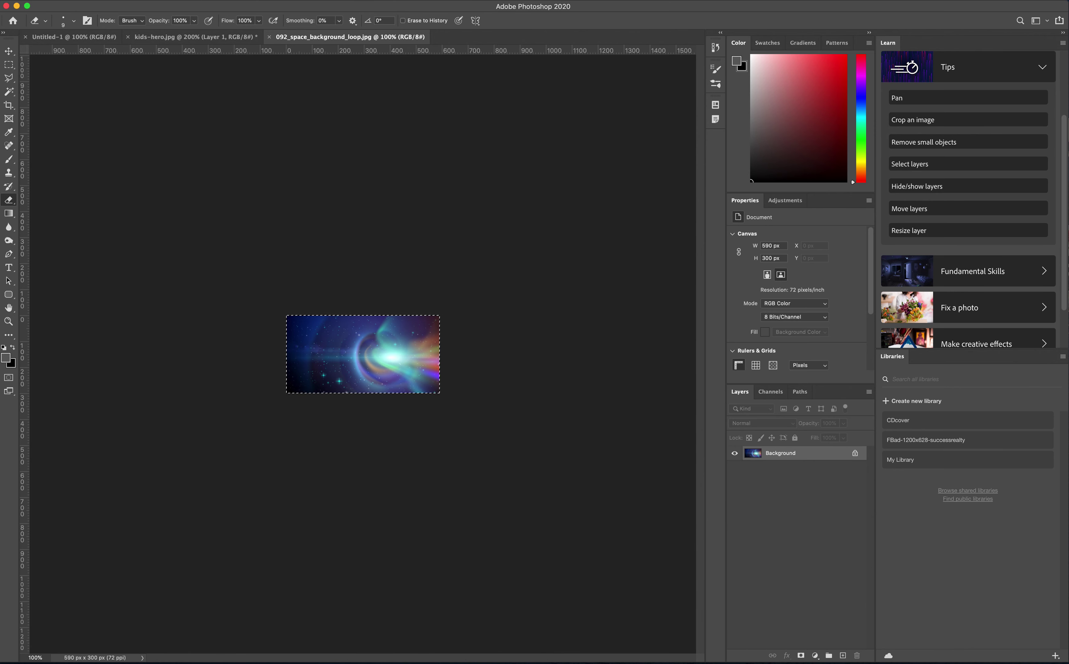
Resize the space picture proportionally to a width of 17 inches
click(115, 0)
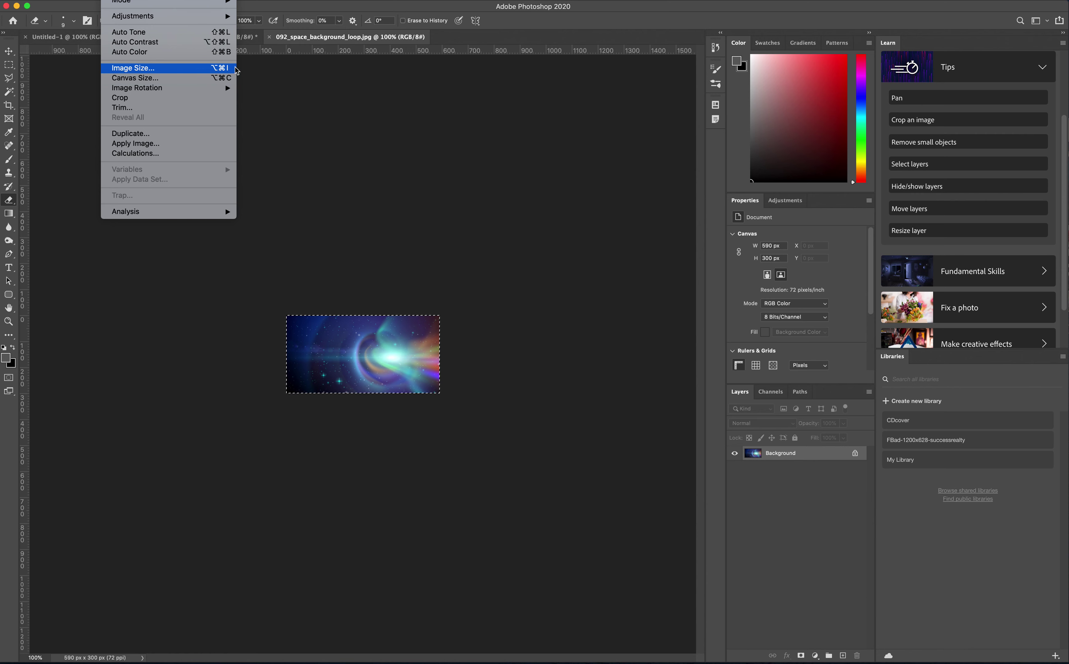
click(184, 69)
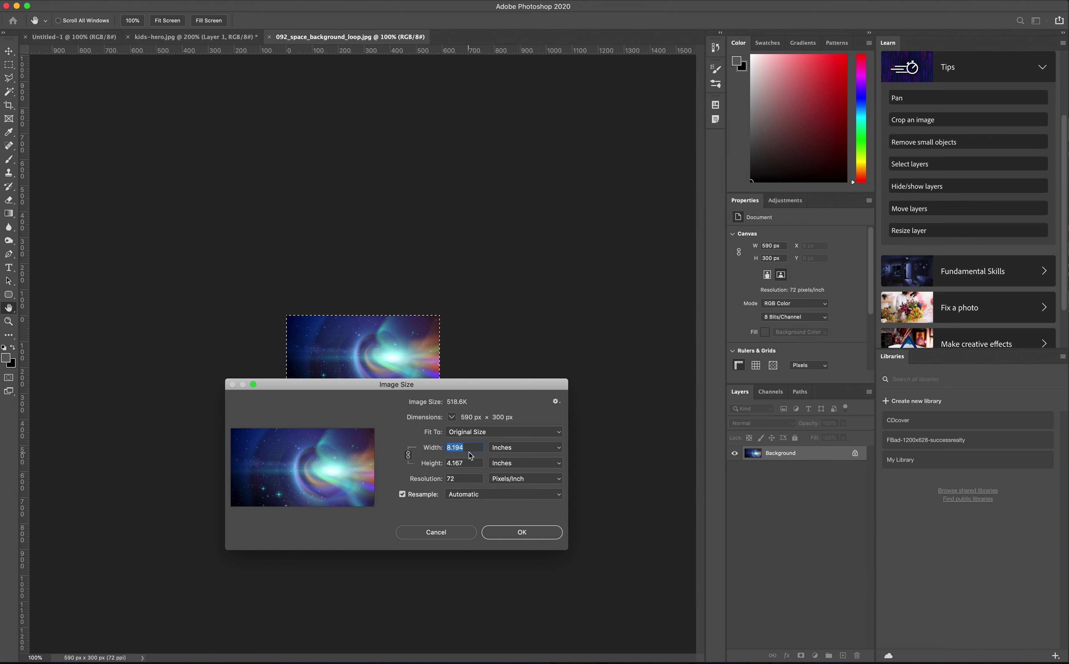
drag(472, 448, 445, 445)
text(17)
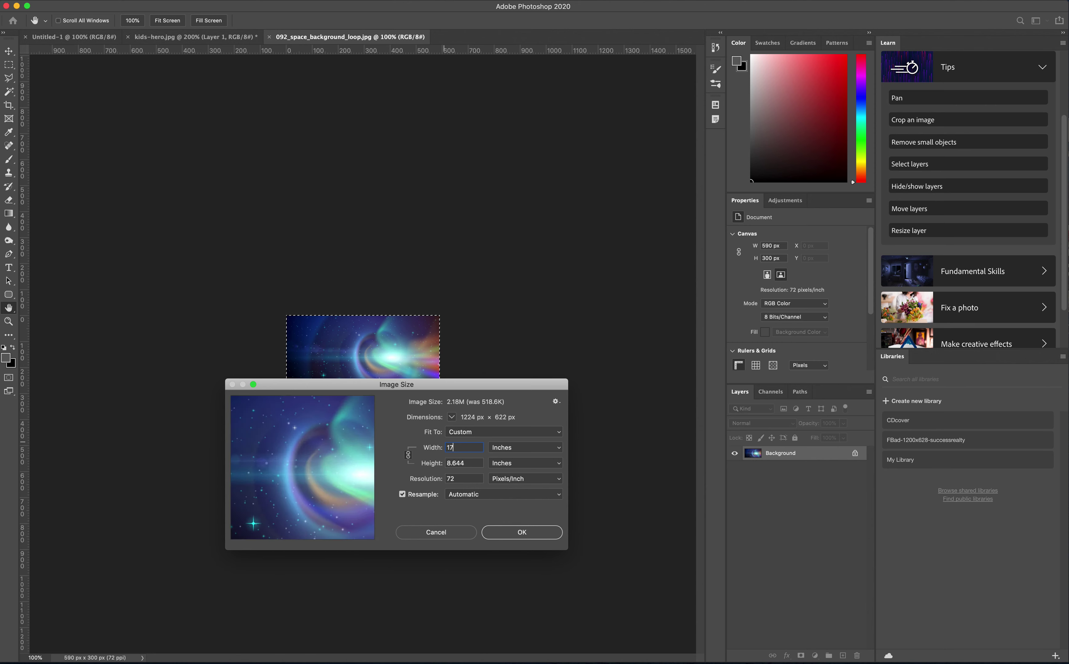
click(533, 531)
Copy the entire resized space picture and paste it into kids-hero.jpg as a new layer
key(e)
key(super+a)
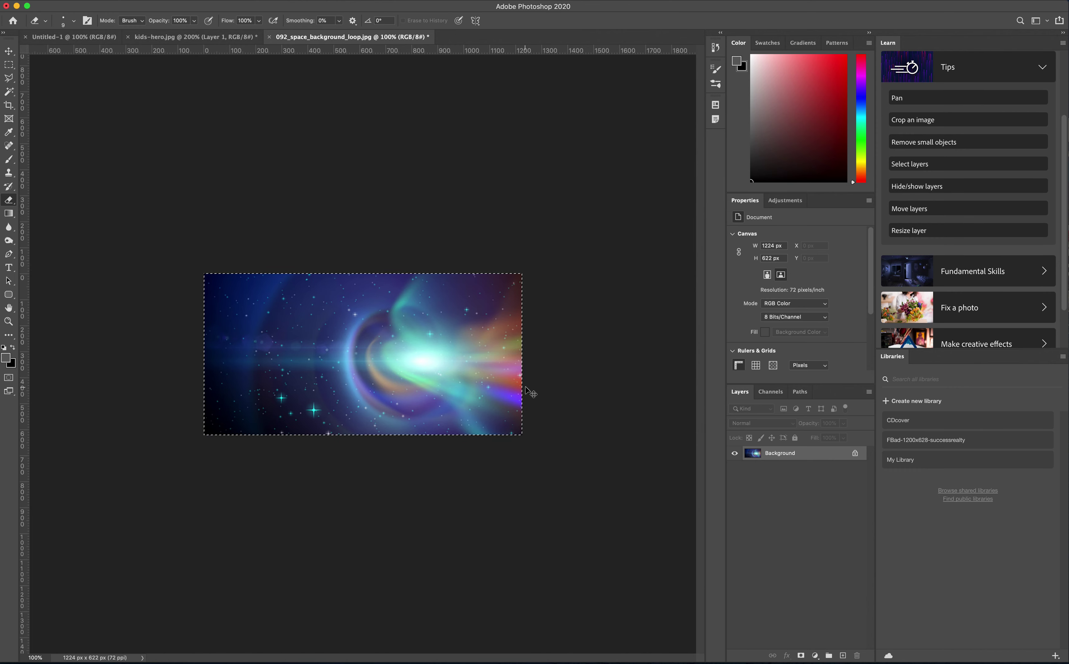
click(227, 37)
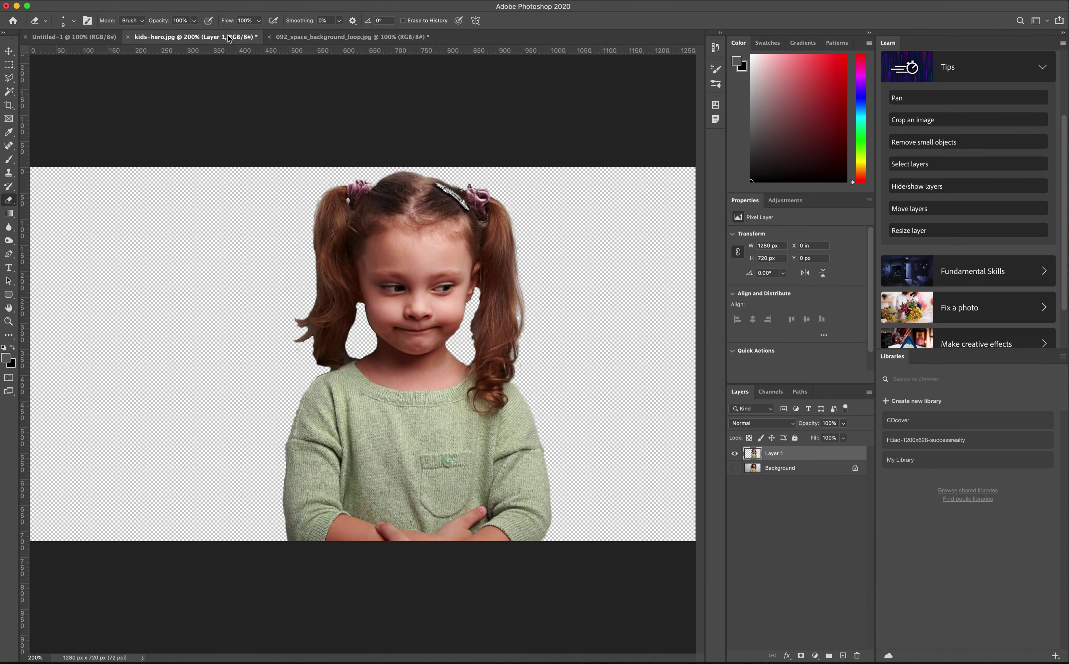
key(super+v)
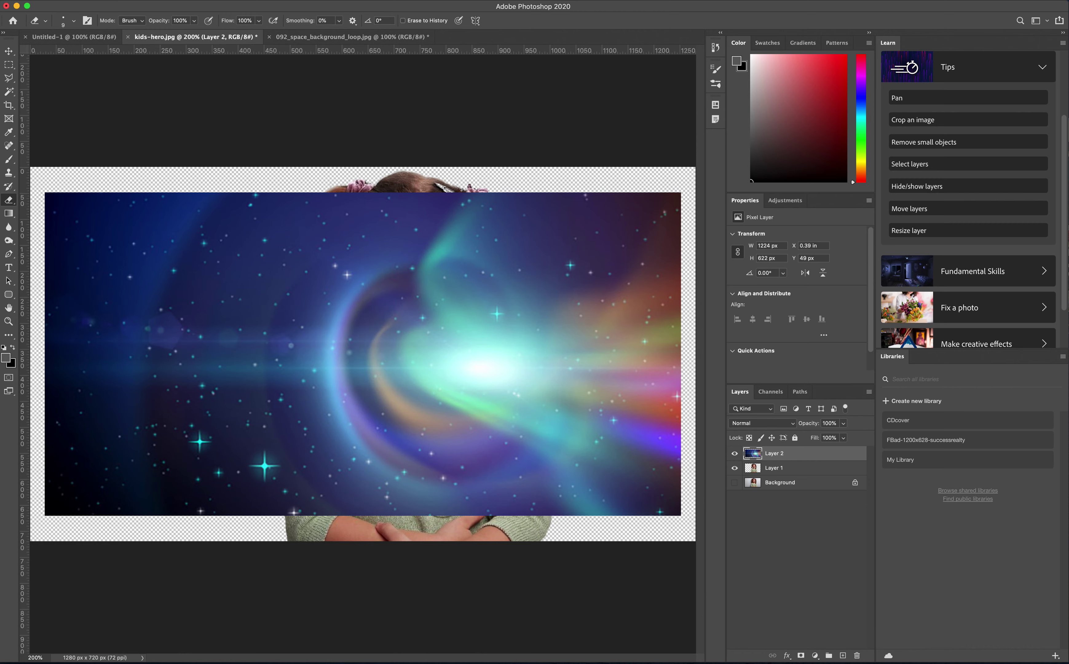
Scale the pasted space layer to fill the whole 1280 x 720 px canvas and place it beneath Layer 1
click(90, 0)
key(Escape)
click(115, 0)
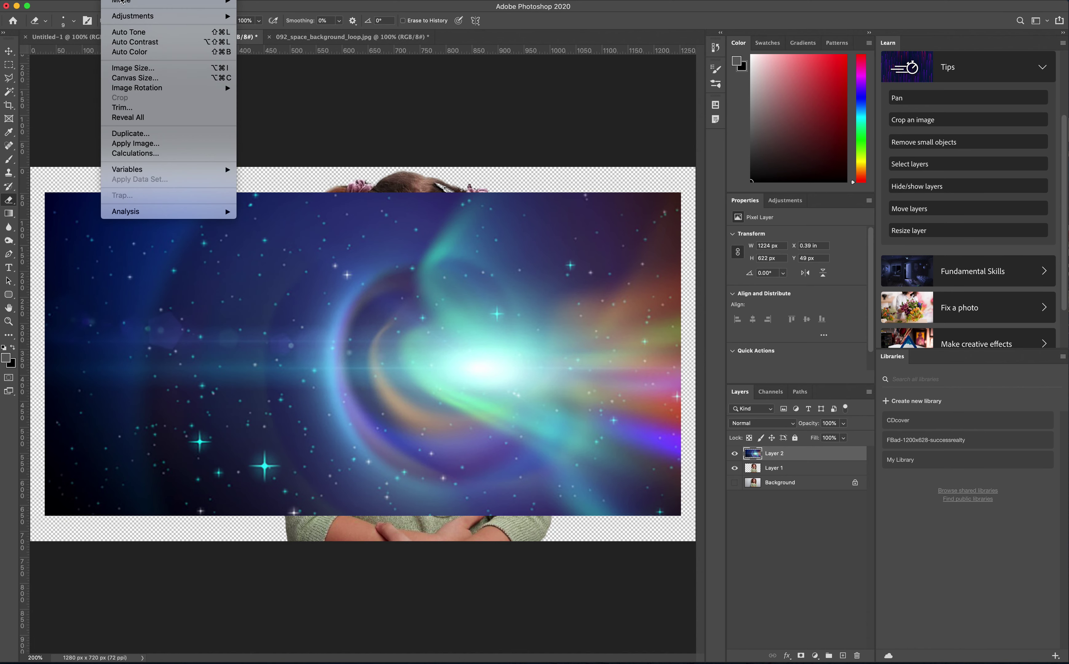
mouse_move(90, 0)
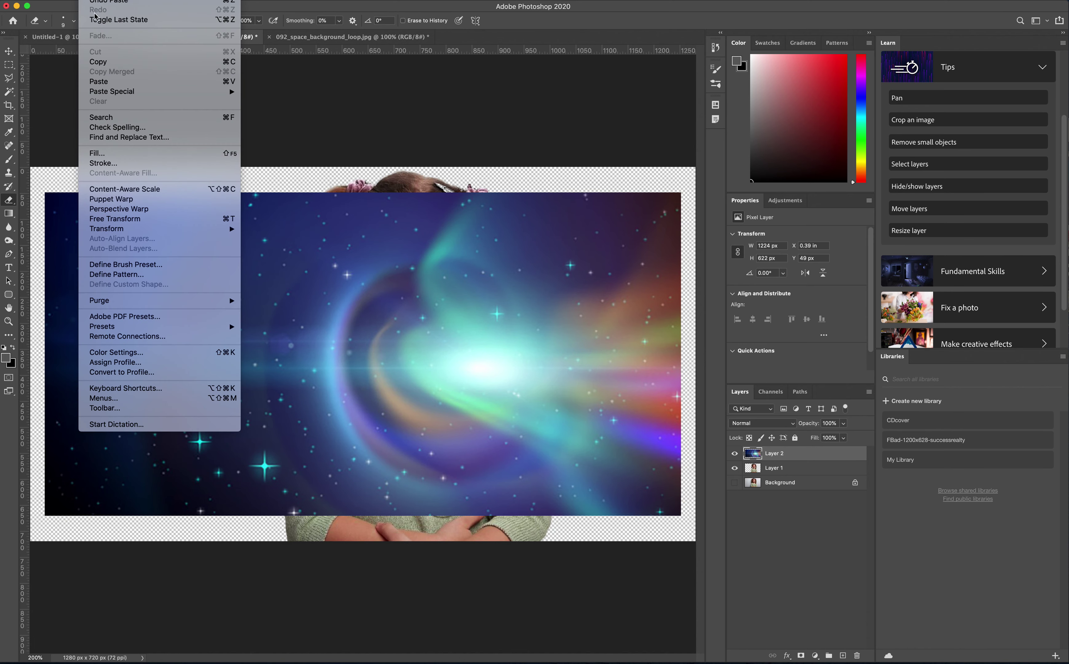
mouse_move(139, 230)
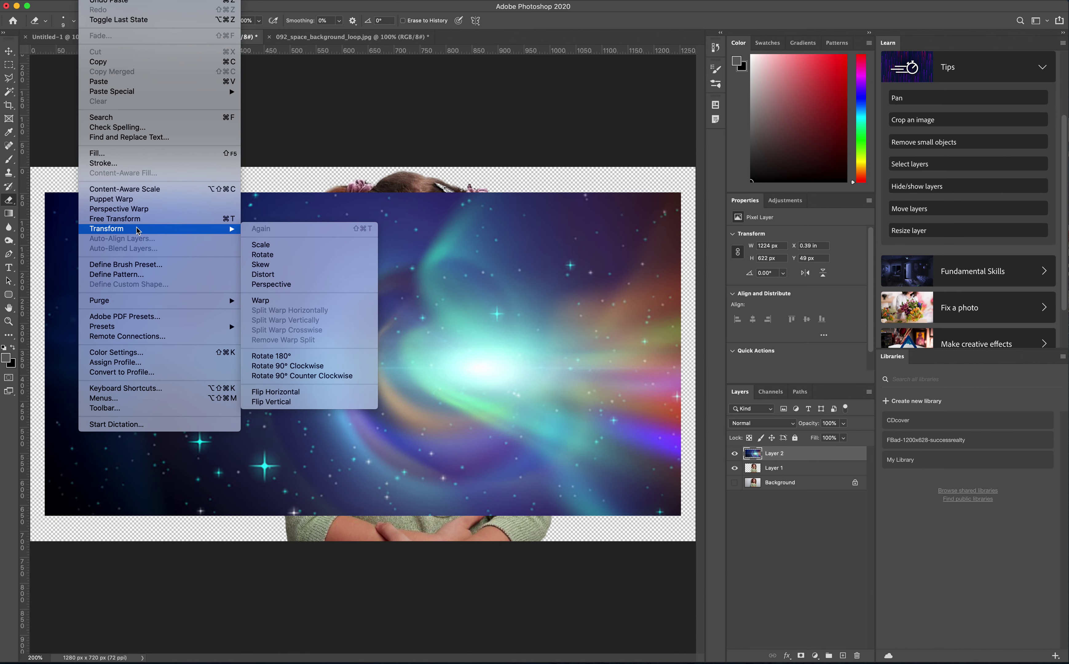
click(289, 246)
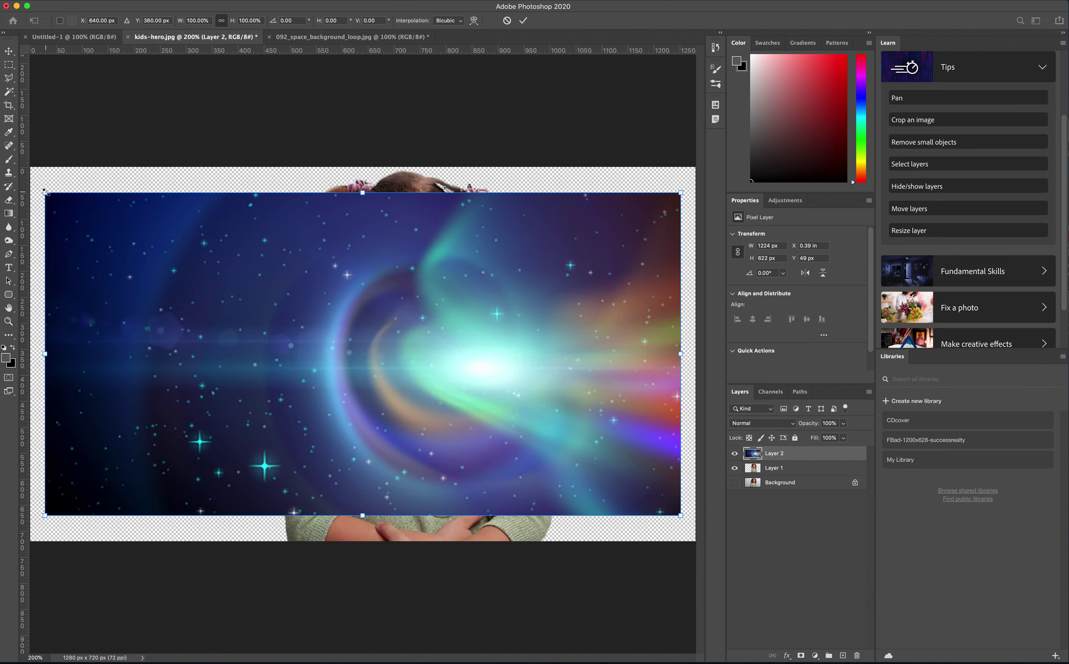
drag(46, 192, 31, 168)
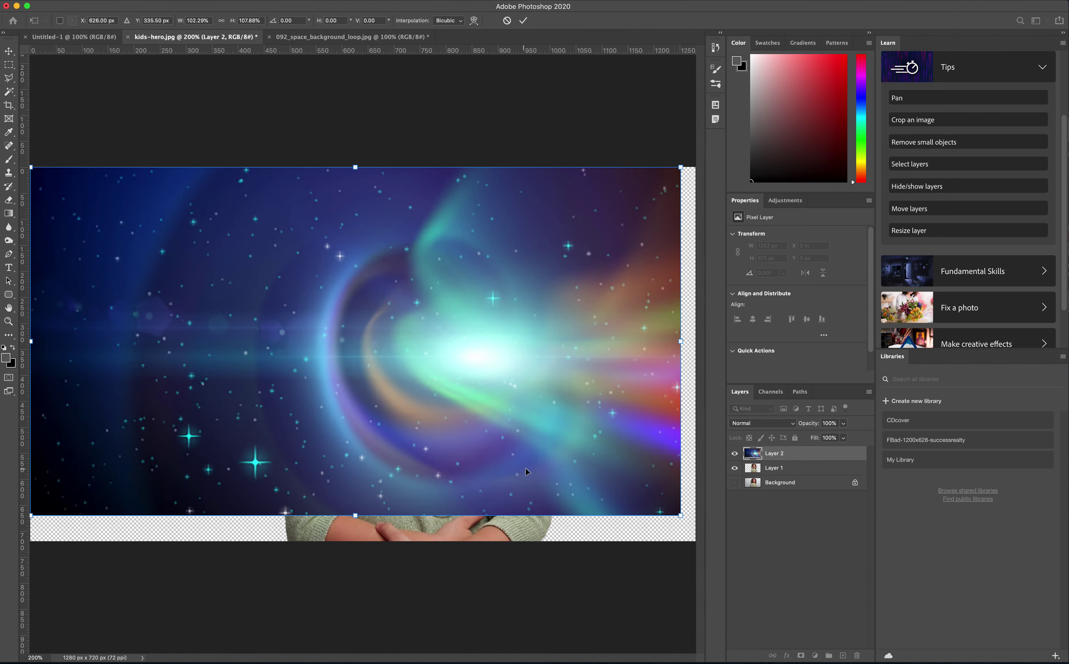
drag(680, 517, 697, 543)
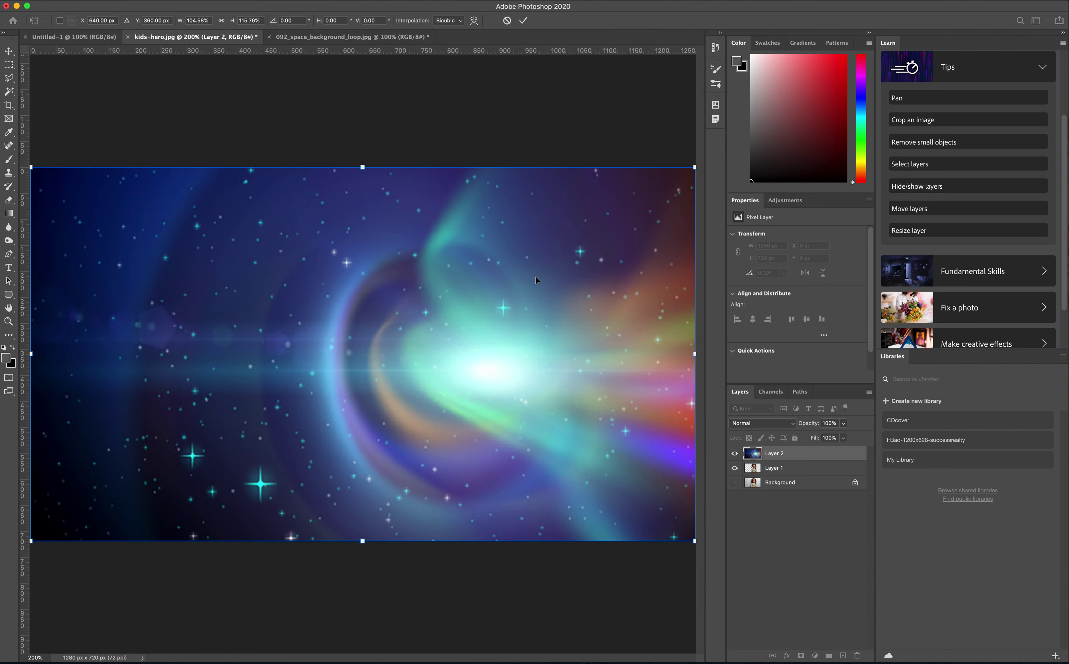
click(8, 64)
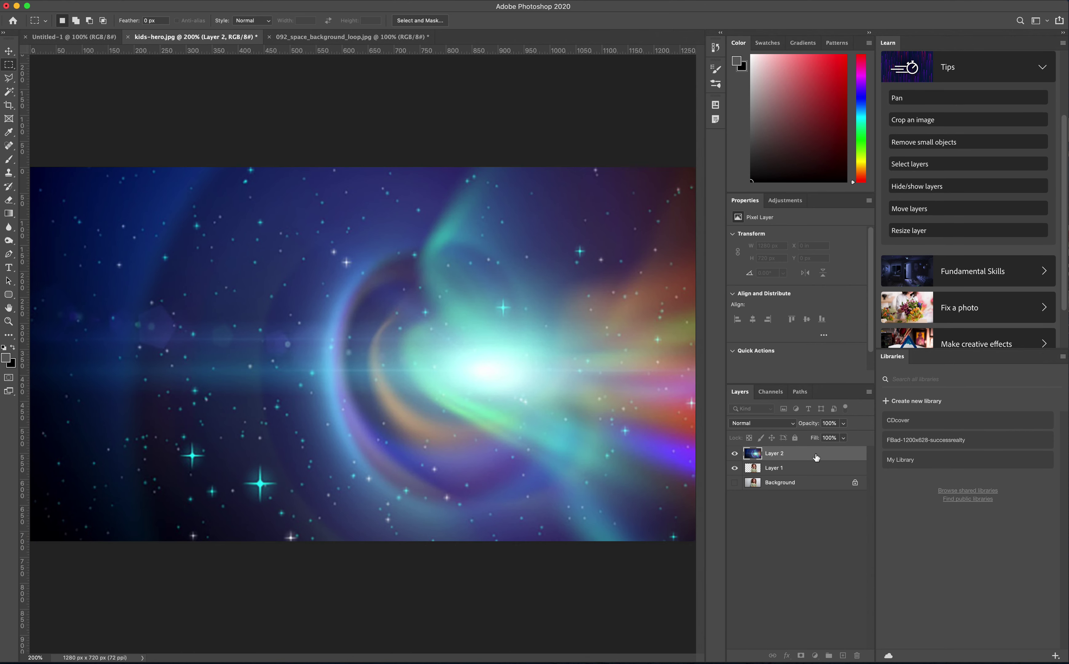
drag(813, 455, 816, 474)
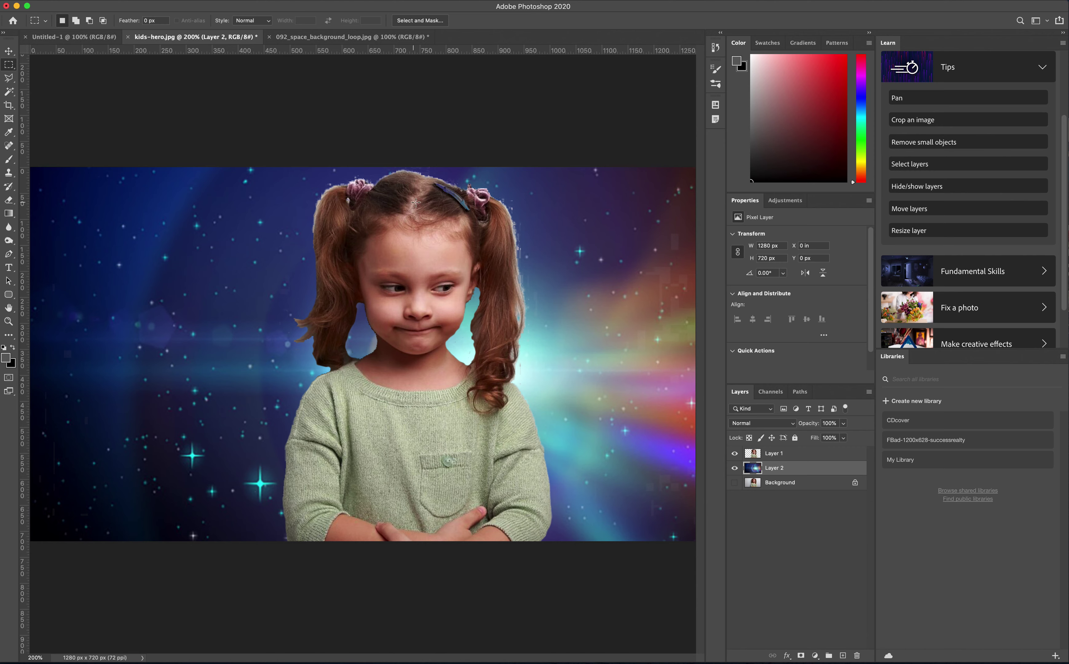
Select Layer 1 and move the girl about 5.4 inches to the left against the space background
click(754, 459)
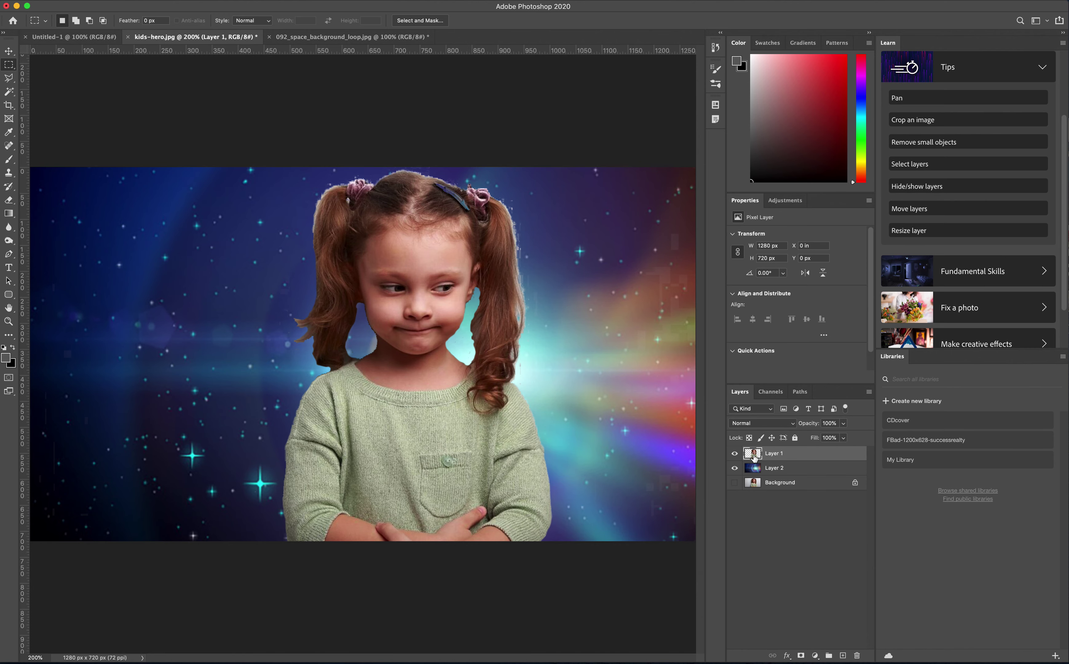
double_click(754, 457)
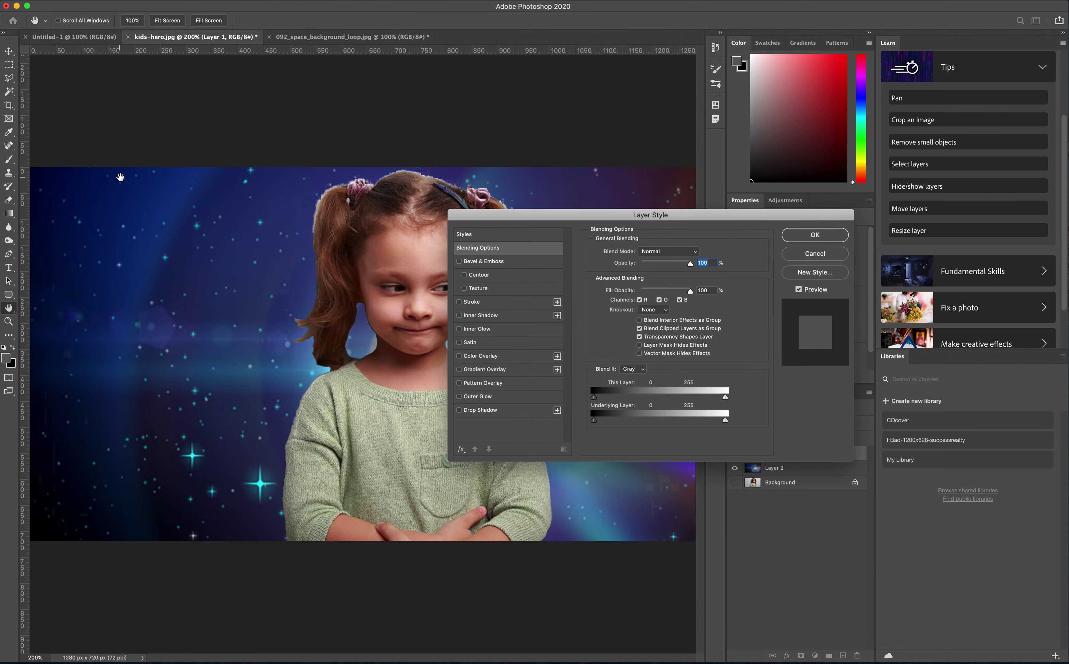
click(832, 255)
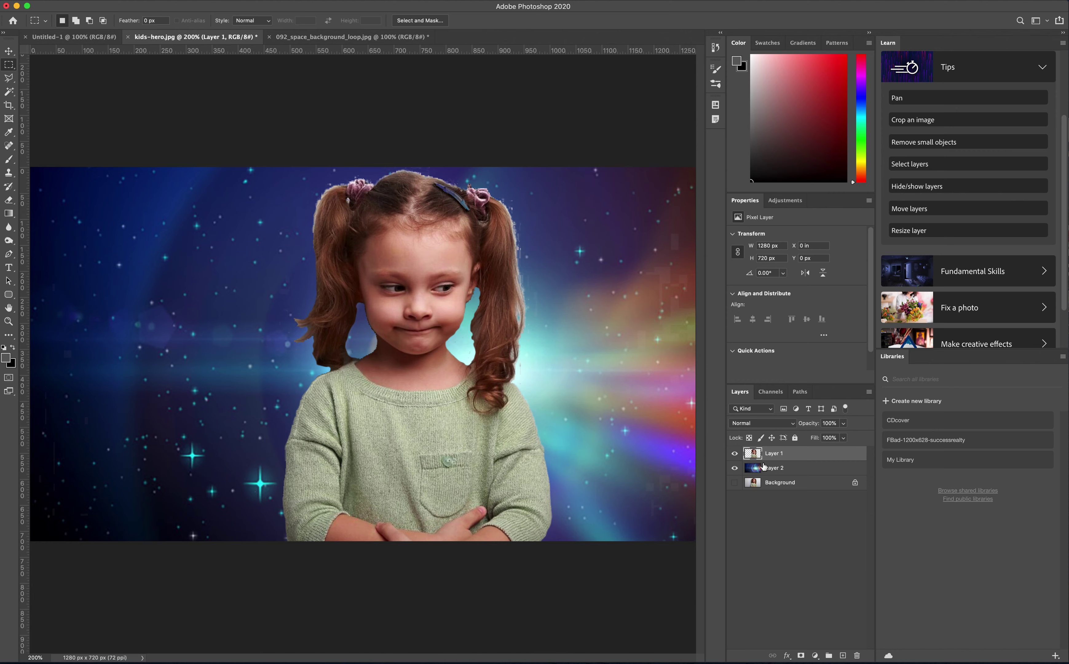
click(9, 51)
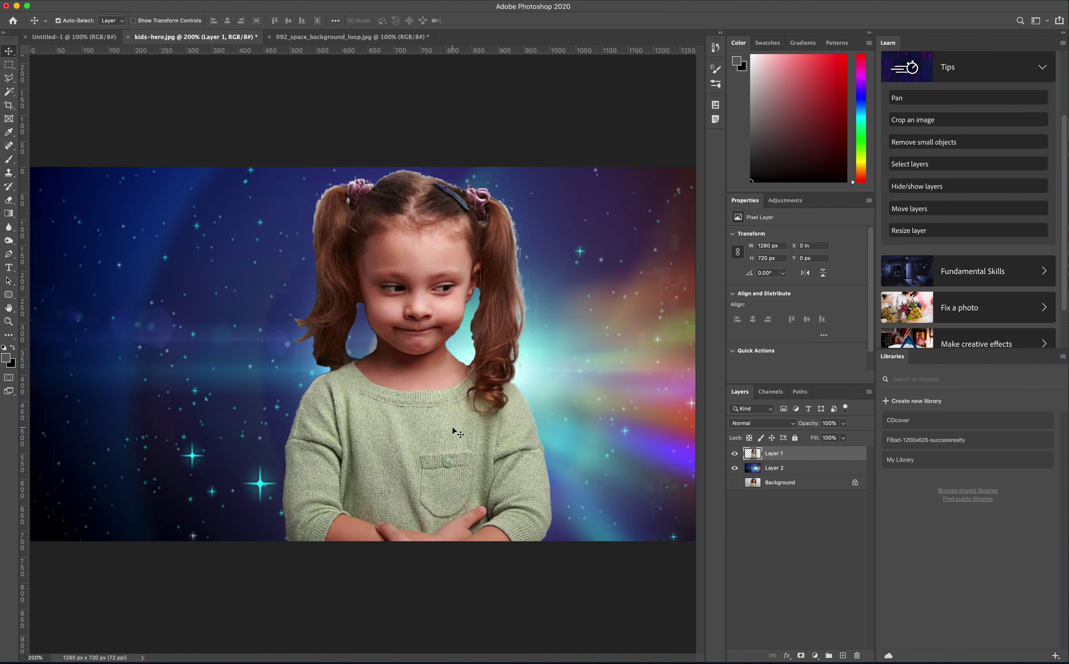
drag(456, 432, 255, 414)
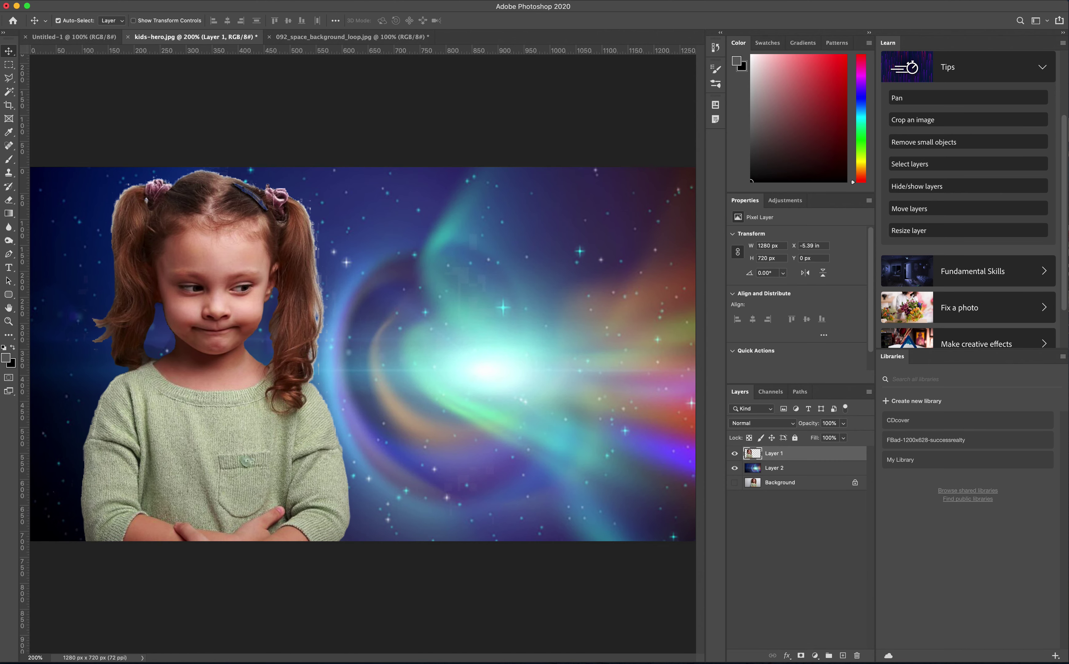
Enlarge the Eraser to 127 px and erase the light fringe along the top of the girl's head and the outer edges of her hair
click(9, 201)
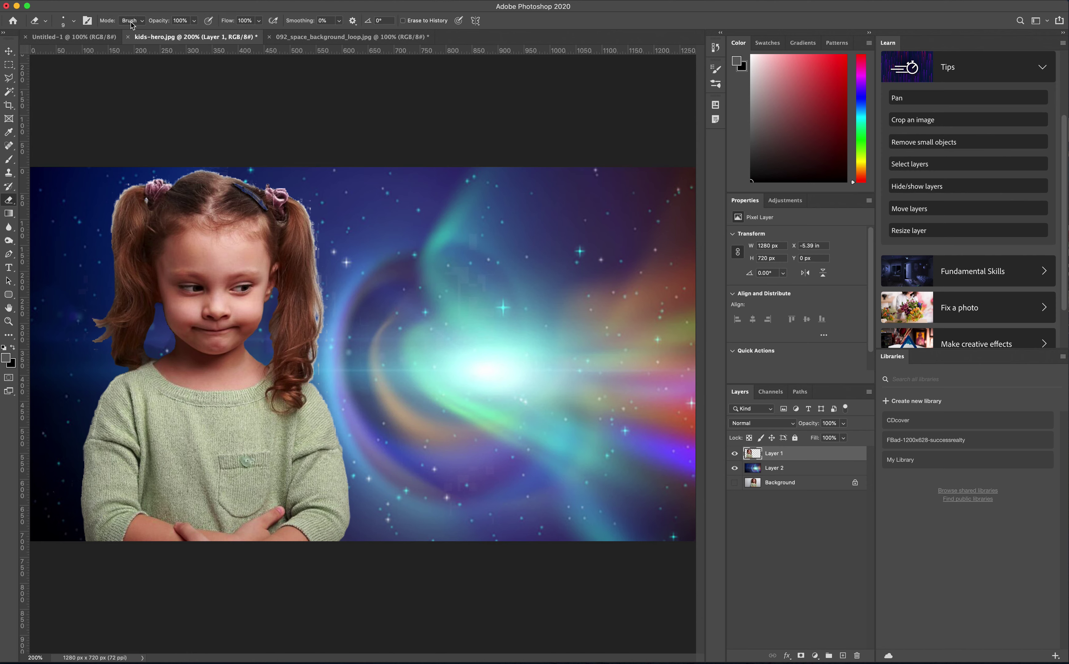
click(141, 22)
click(140, 85)
click(74, 22)
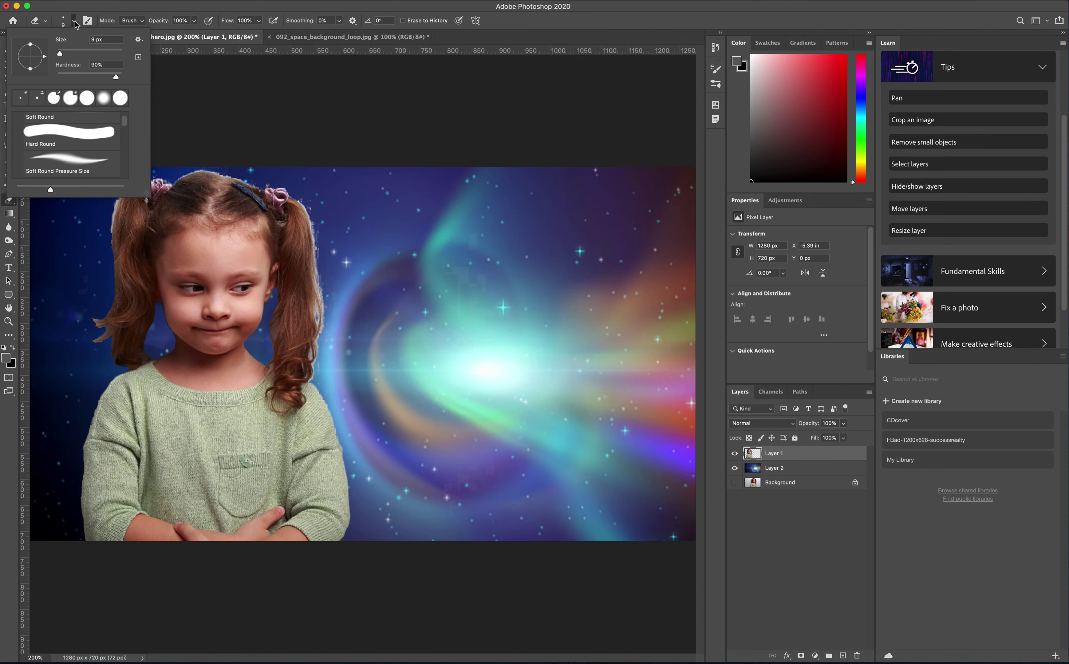
drag(60, 55, 94, 56)
click(316, 198)
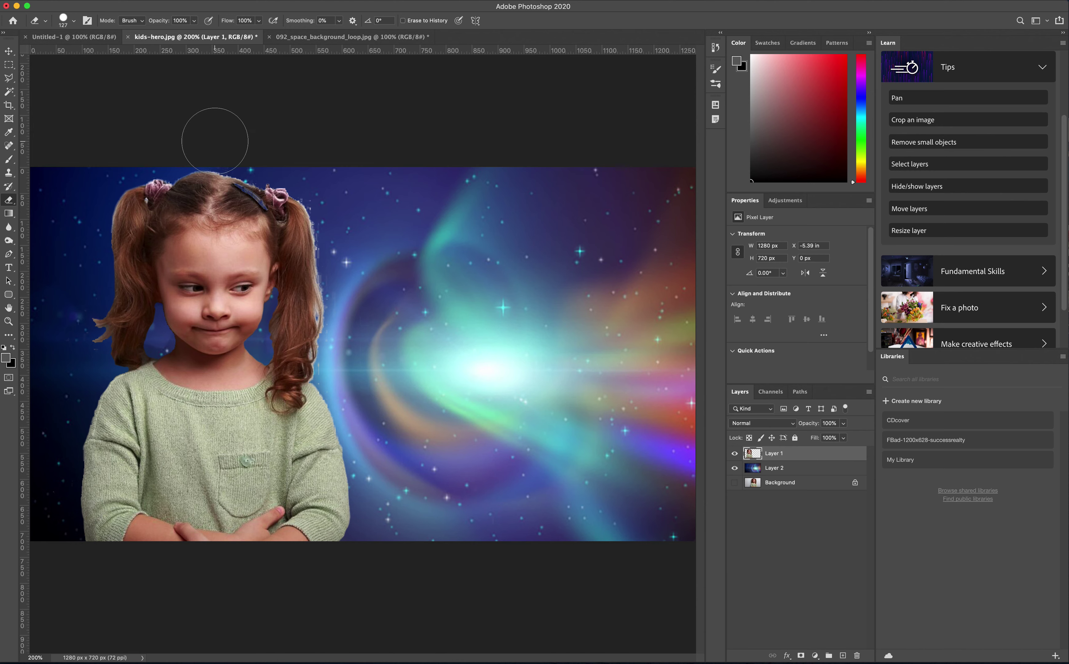
drag(223, 137, 243, 147)
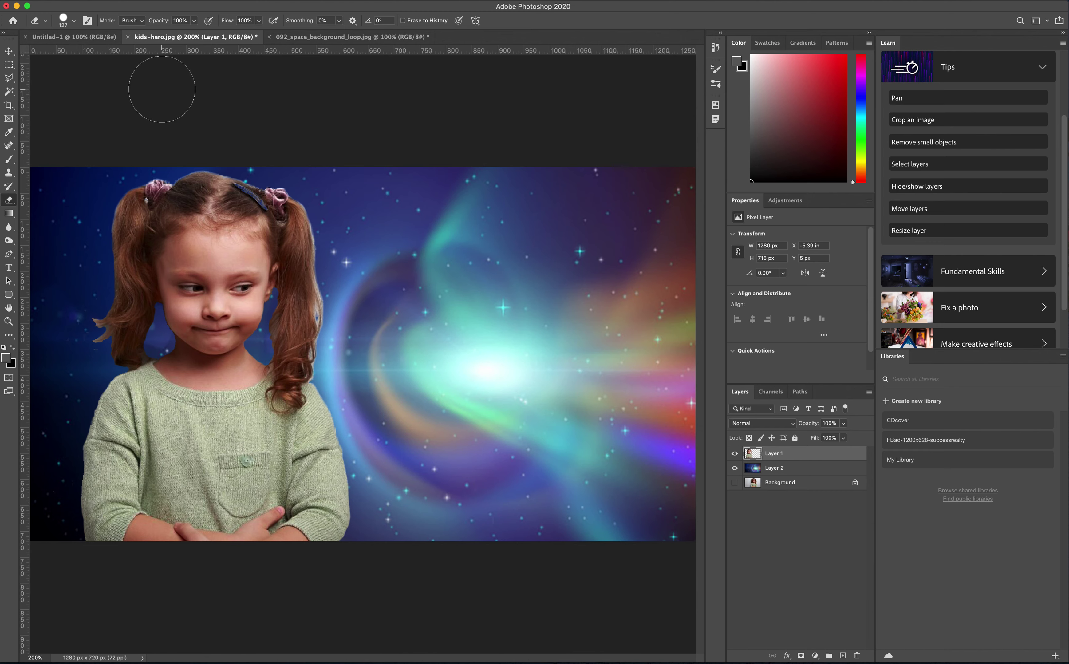
Open Screen-Shot-2020-05-04-at-2.04.31-PM.png from the Desktop
click(9, 52)
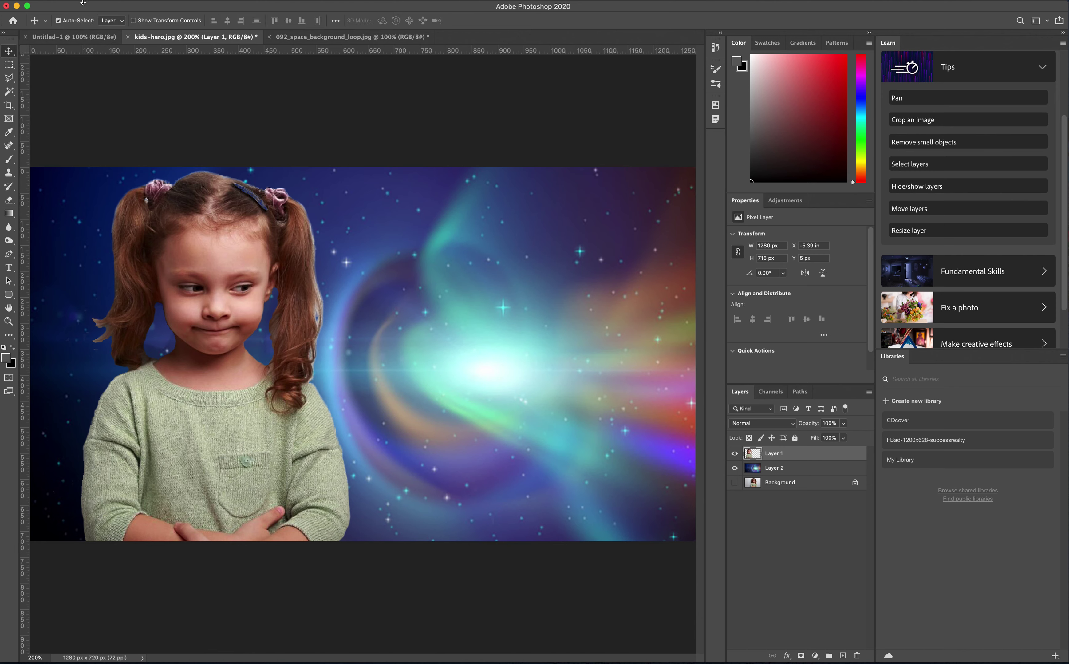
click(66, 5)
key(Escape)
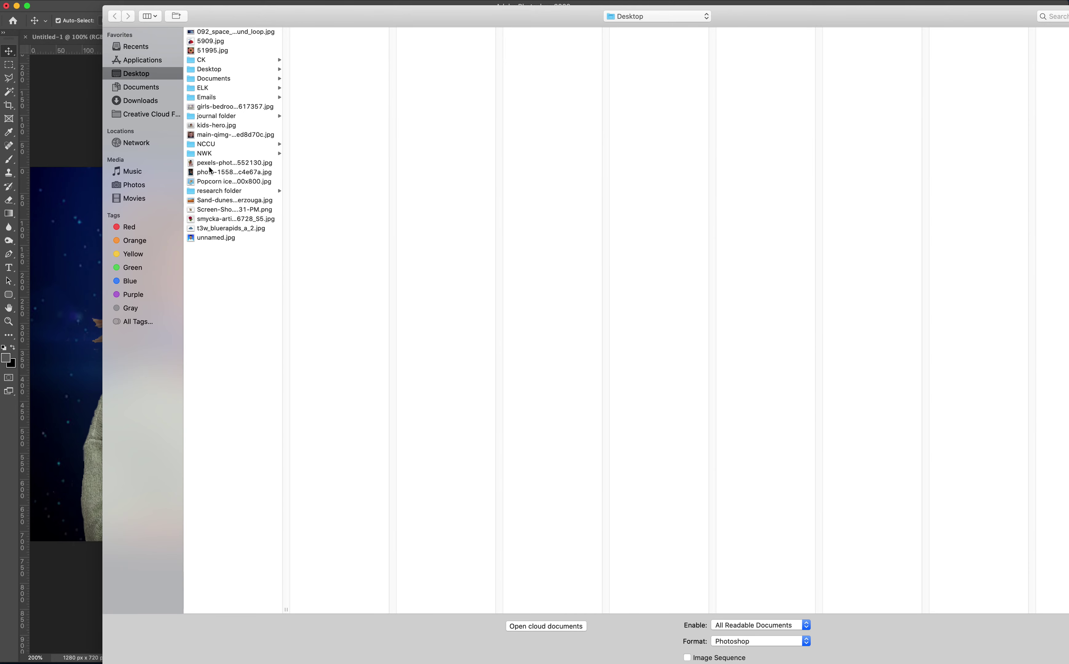
click(208, 213)
double_click(205, 210)
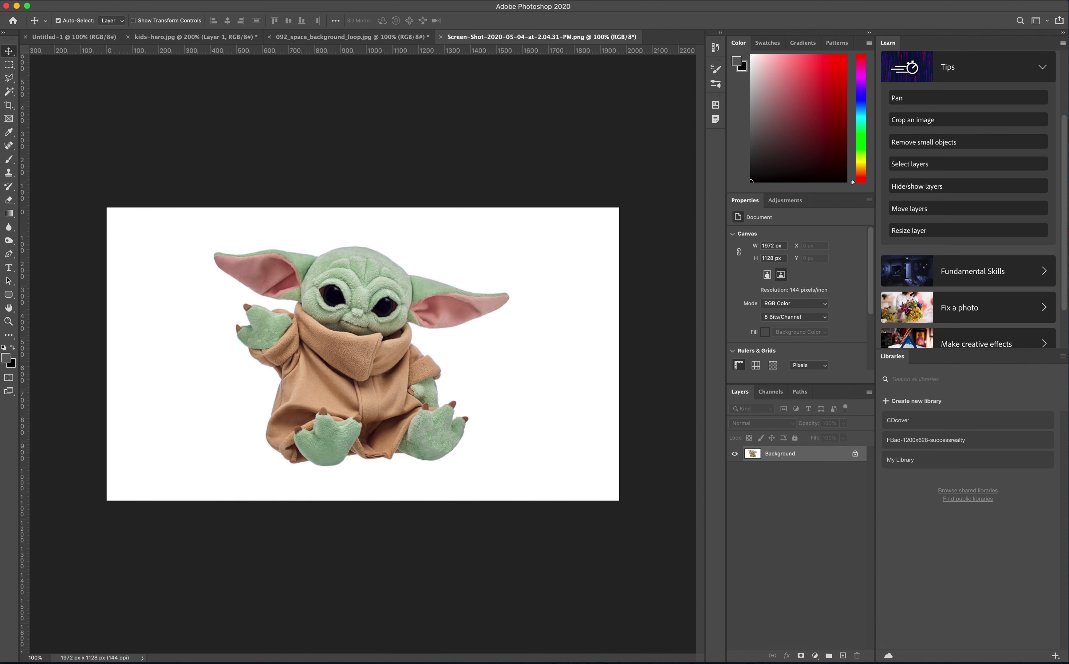
Select the white background around the green plush figure with Color Range by sampling its white
click(198, 1)
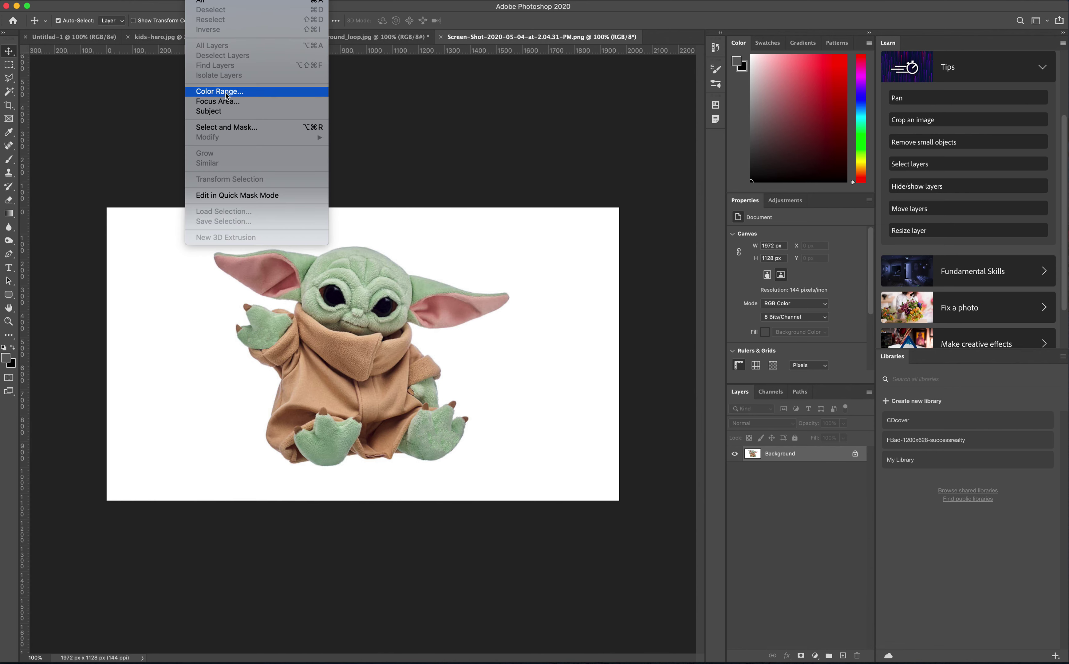
click(215, 93)
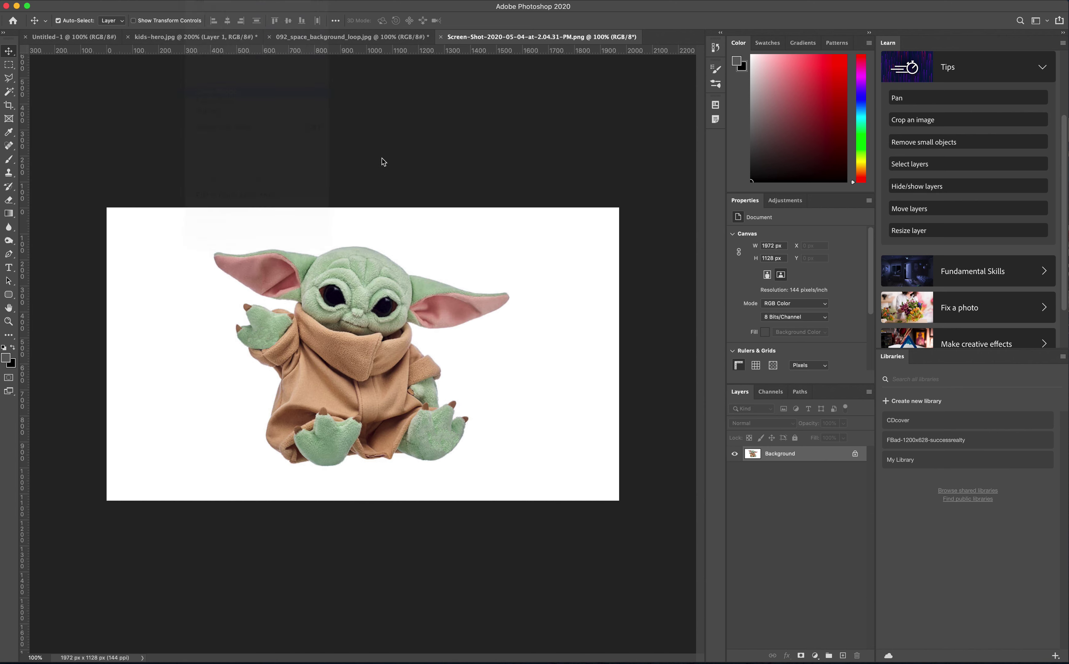
click(535, 224)
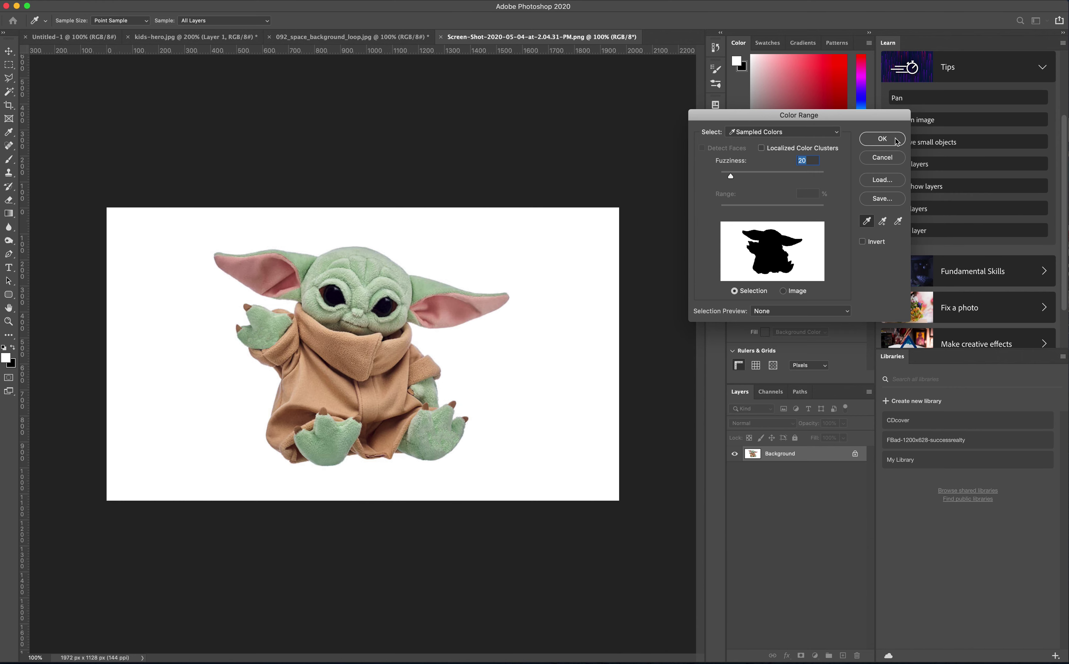
click(882, 139)
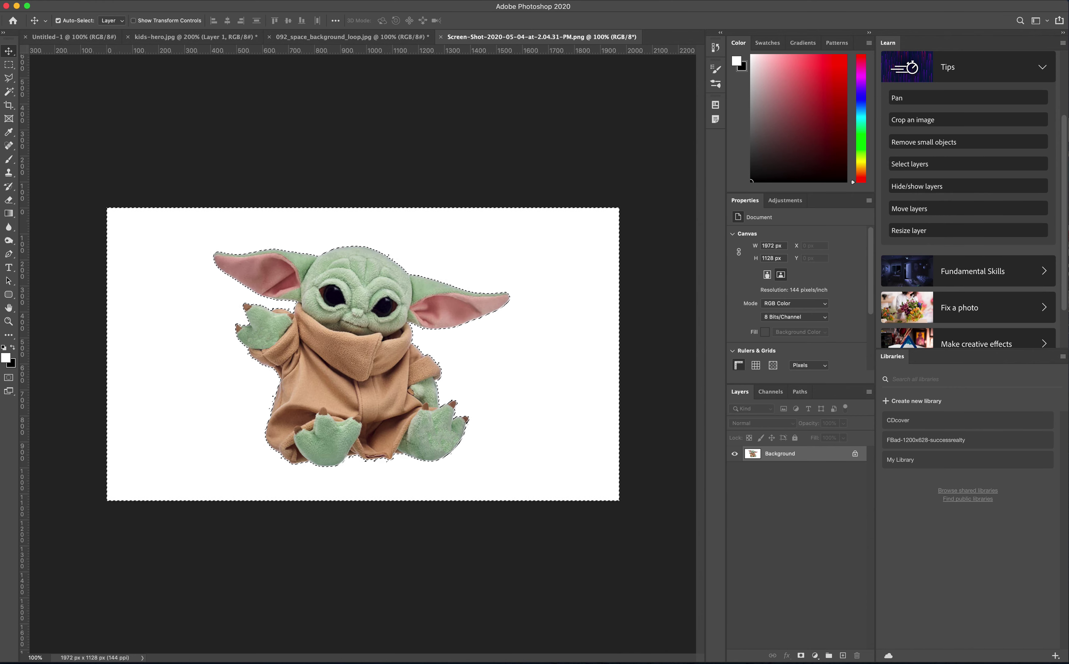
Invert the selection so it covers the green plush figure, and contract it by 2 pixels
click(206, 0)
mouse_move(145, 0)
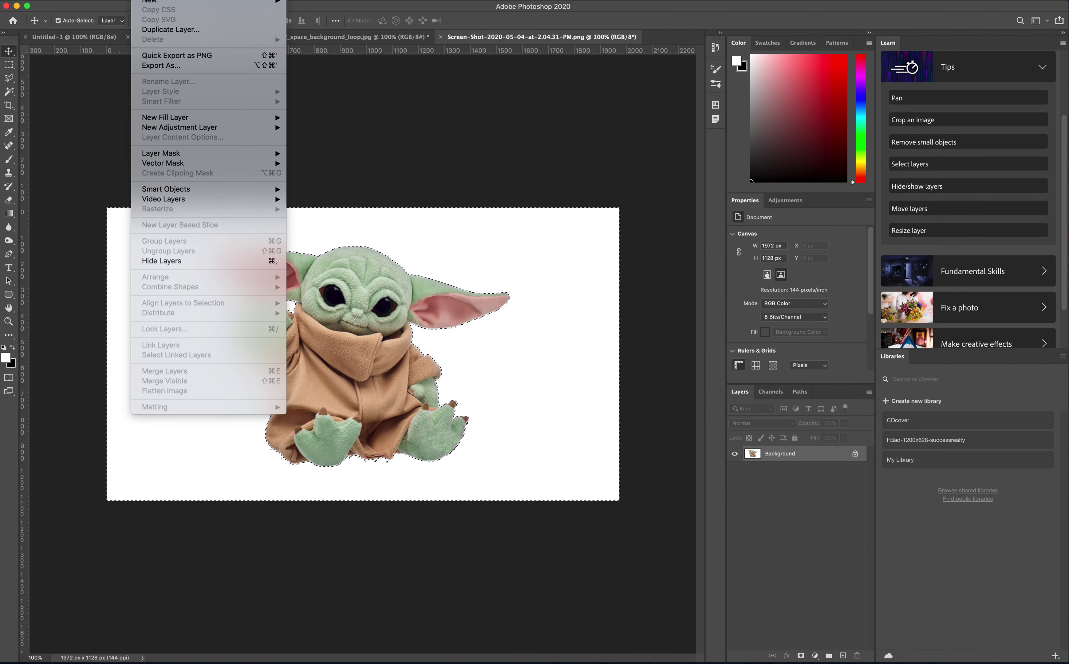
mouse_move(200, 0)
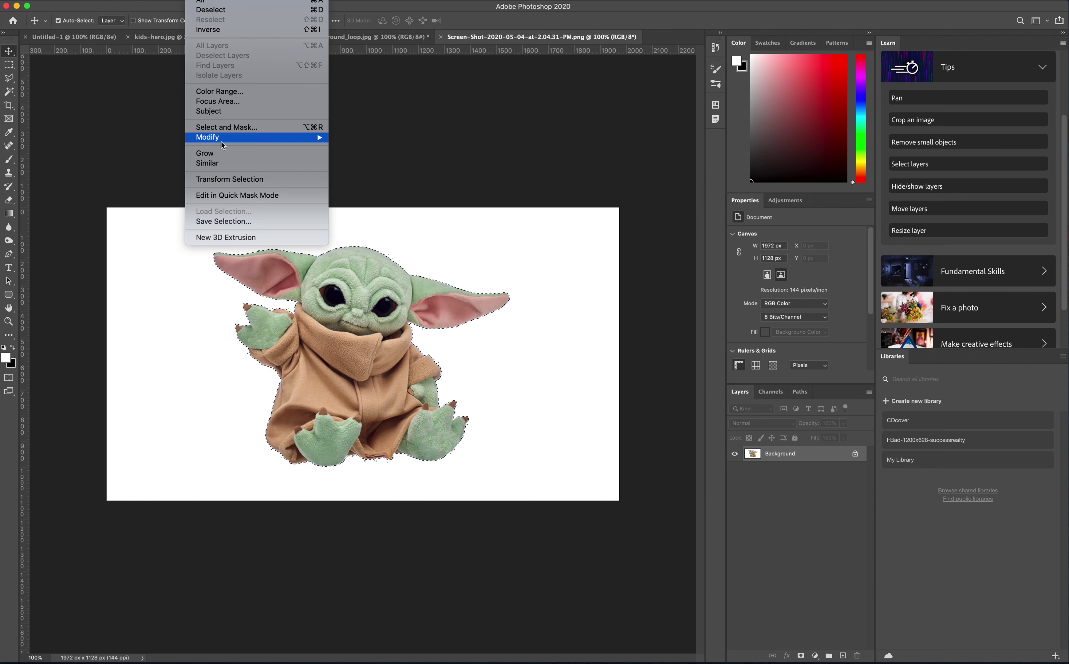
mouse_move(221, 139)
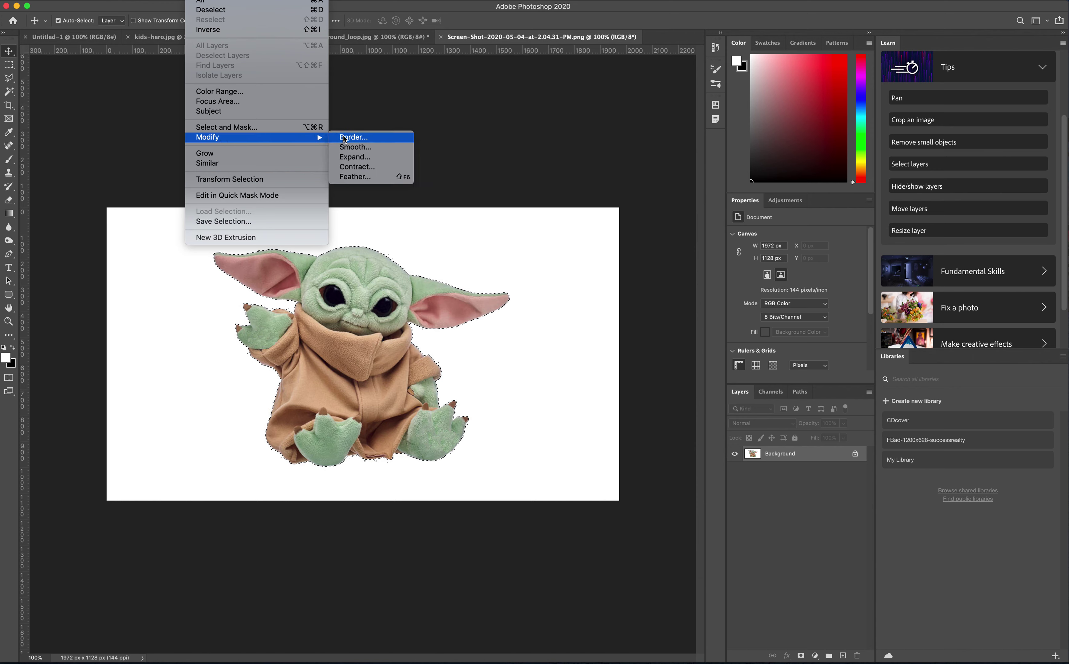
click(351, 168)
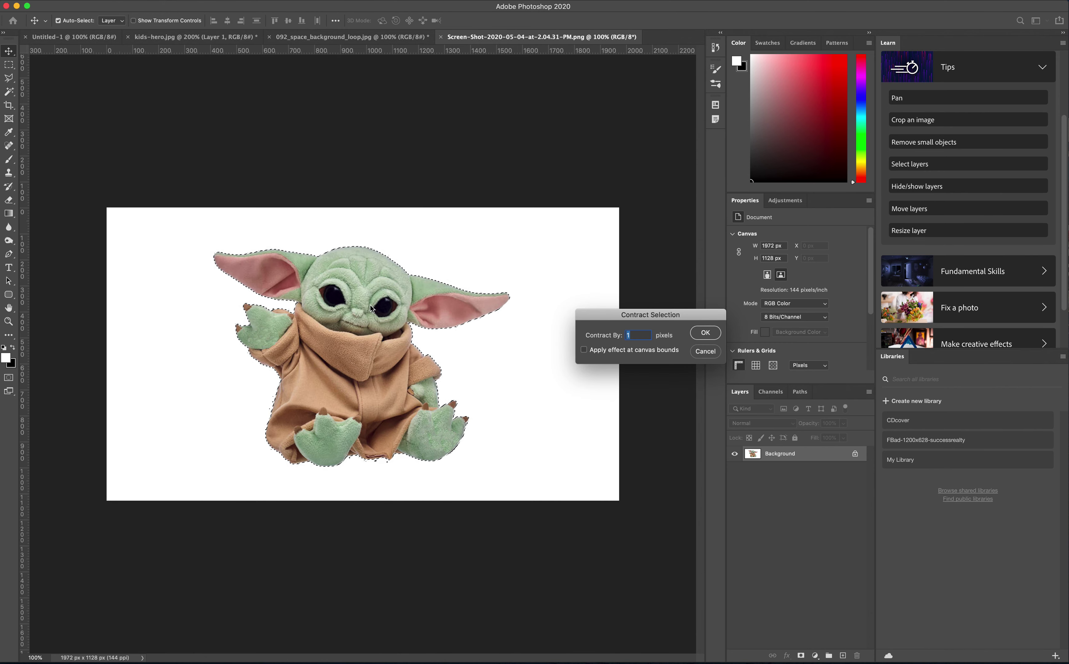
click(633, 334)
key(BackSpace)
text(2)
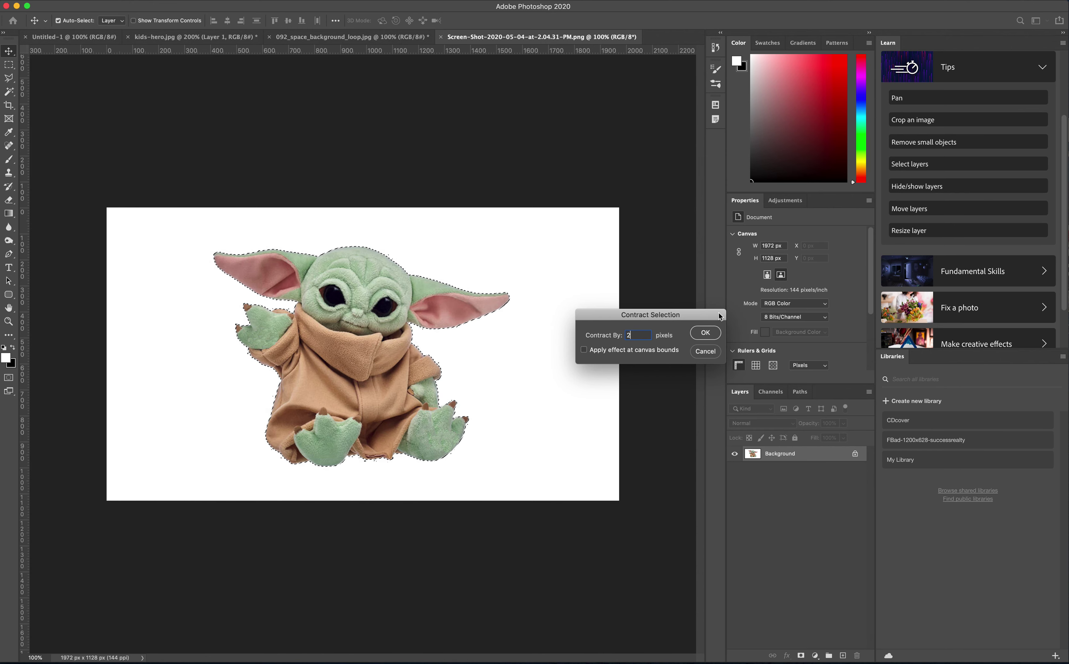
click(705, 333)
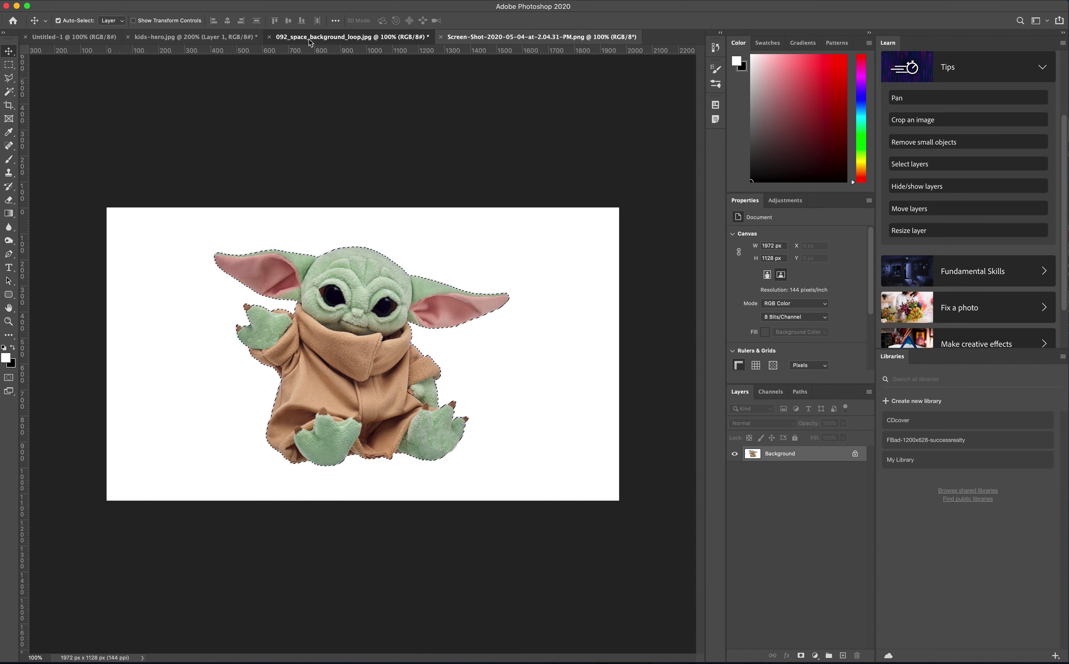
Copy the selected plush figure into kids-hero.jpg as a new layer above the girl
click(274, 37)
click(232, 38)
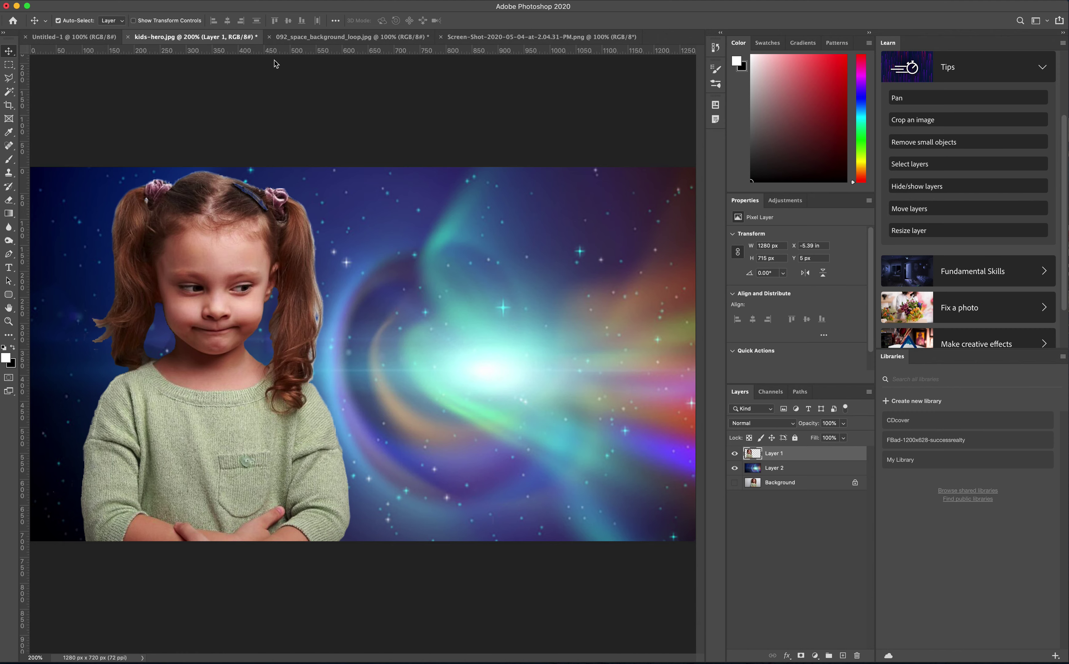
key(super+v)
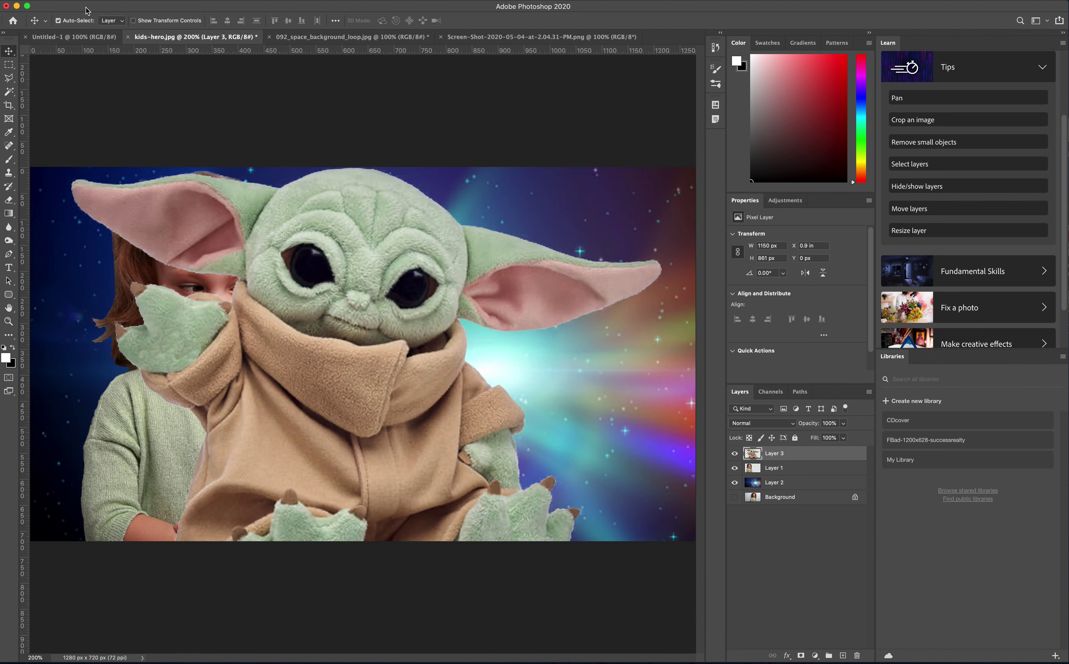
Scale the plush figure to about 43% width and 37% height, and place it whole in the lower-right area of the image beside the girl
click(115, 0)
mouse_move(90, 0)
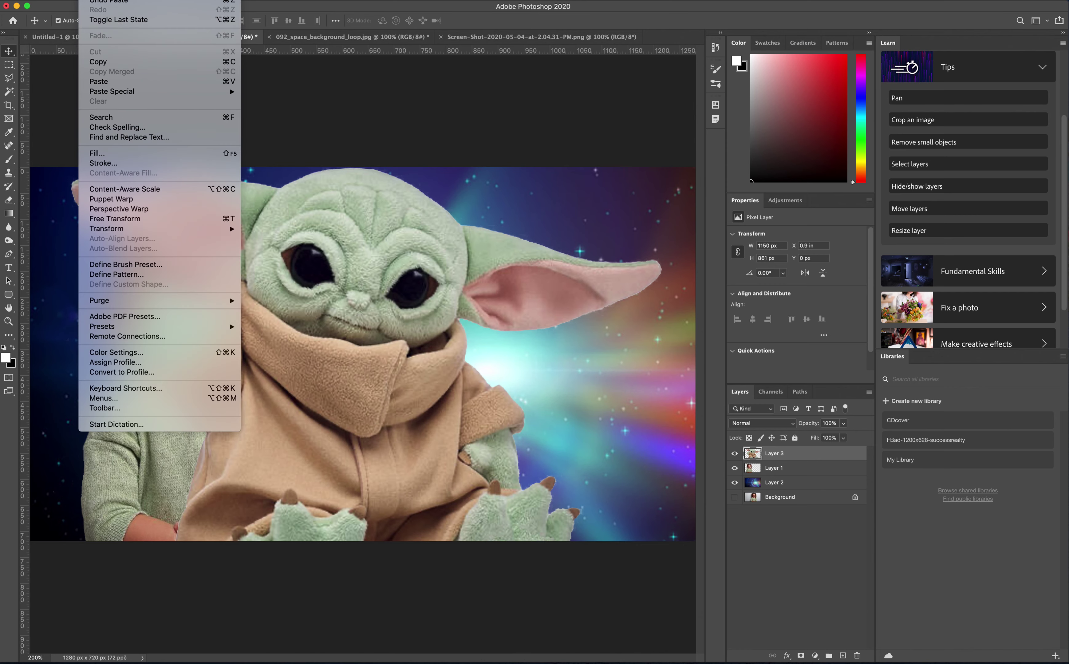
mouse_move(108, 229)
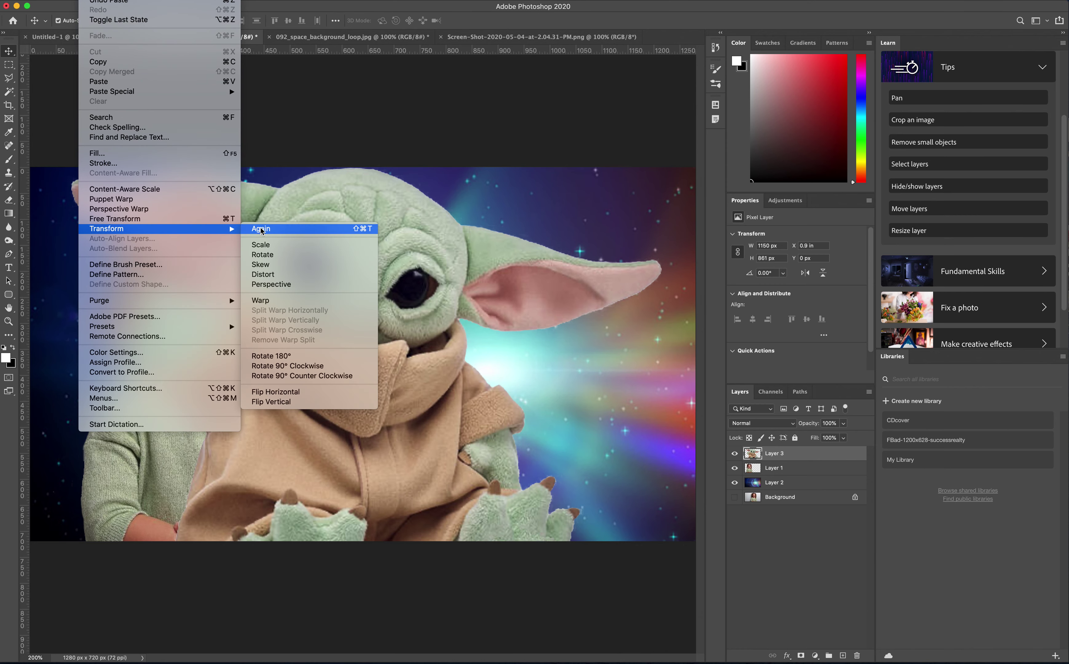
click(261, 245)
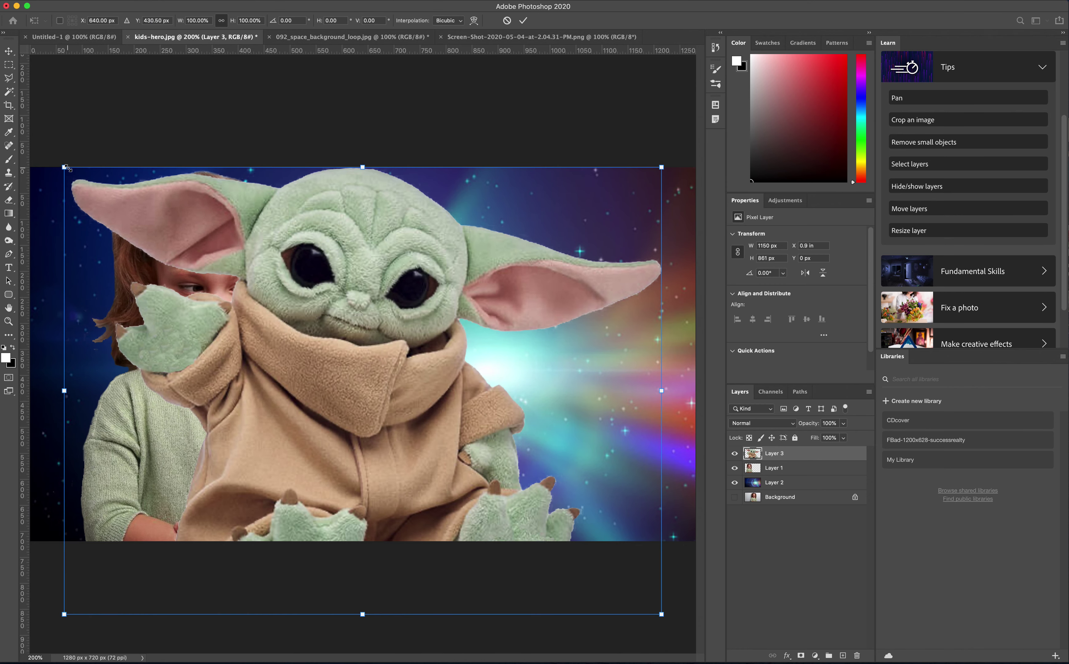
drag(64, 169, 404, 451)
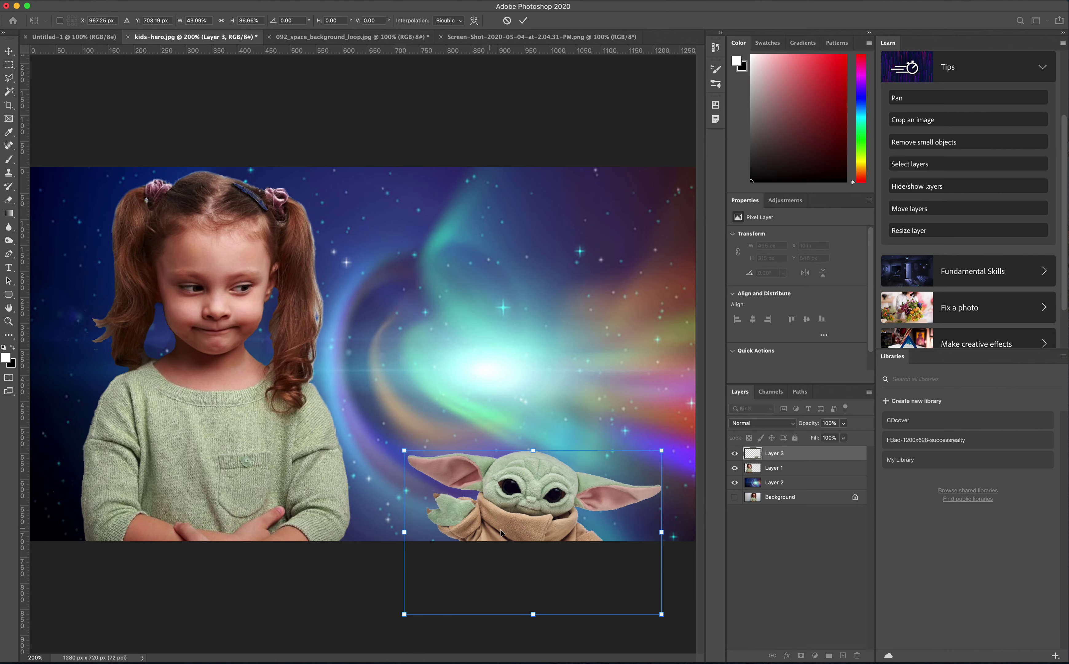
drag(536, 515, 534, 416)
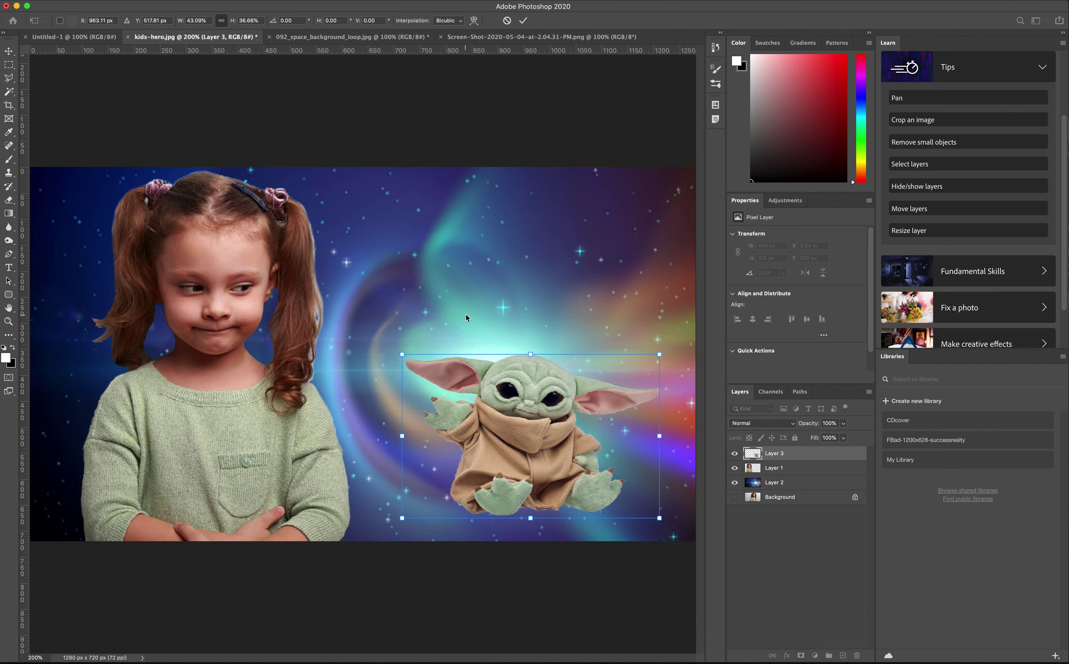
key(Return)
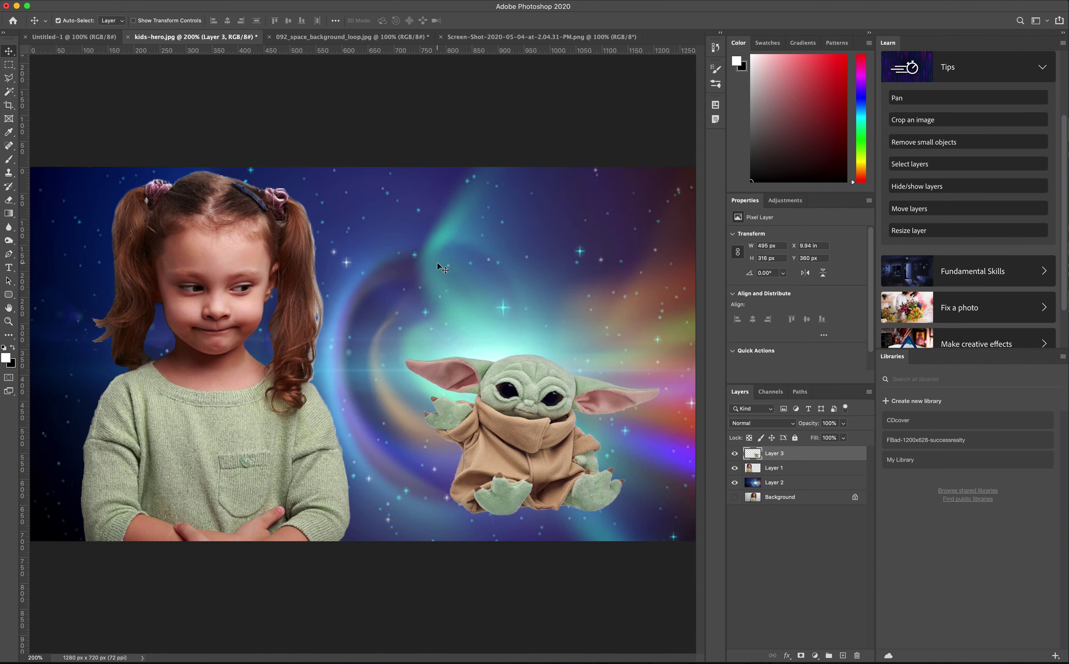
Open Popcorn icecream cone-800x800.jpg from the Desktop
click(79, 0)
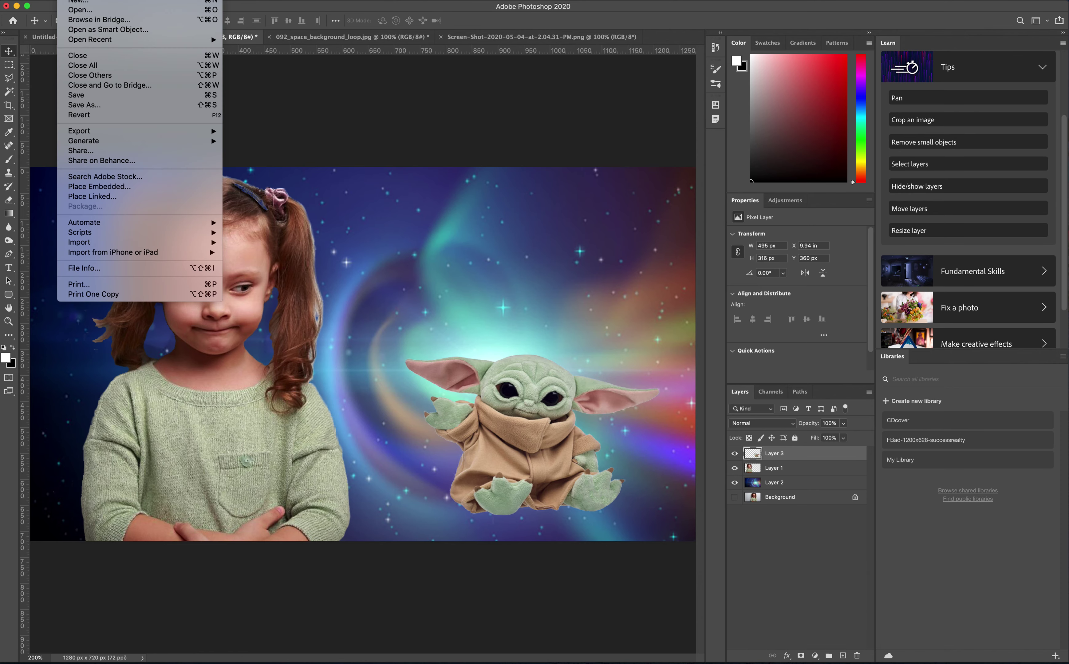
click(81, 10)
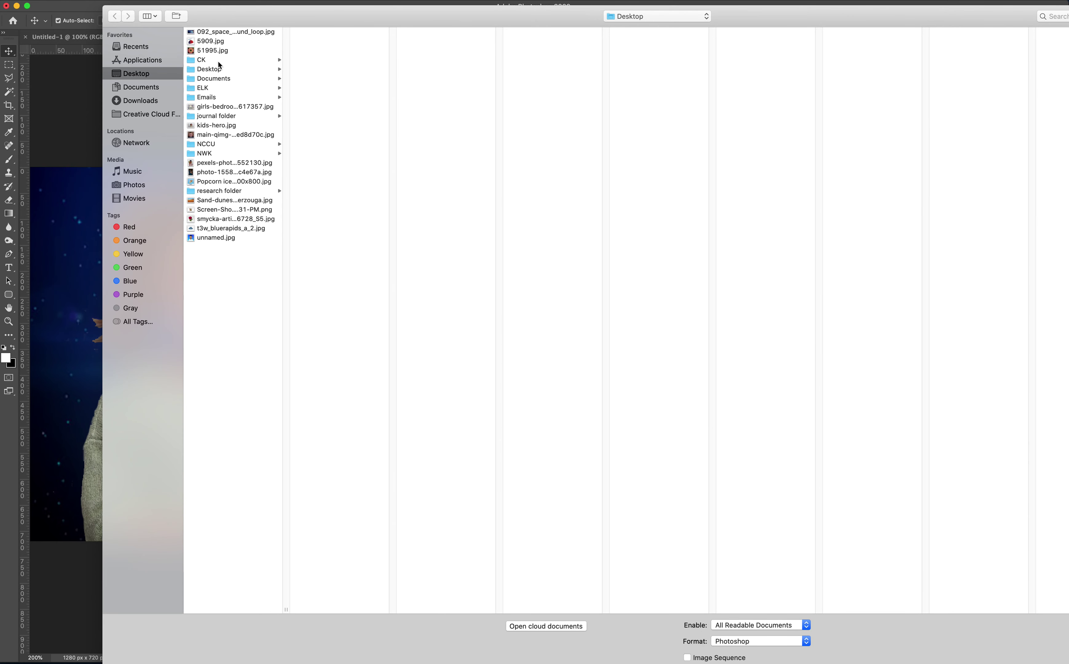
click(212, 182)
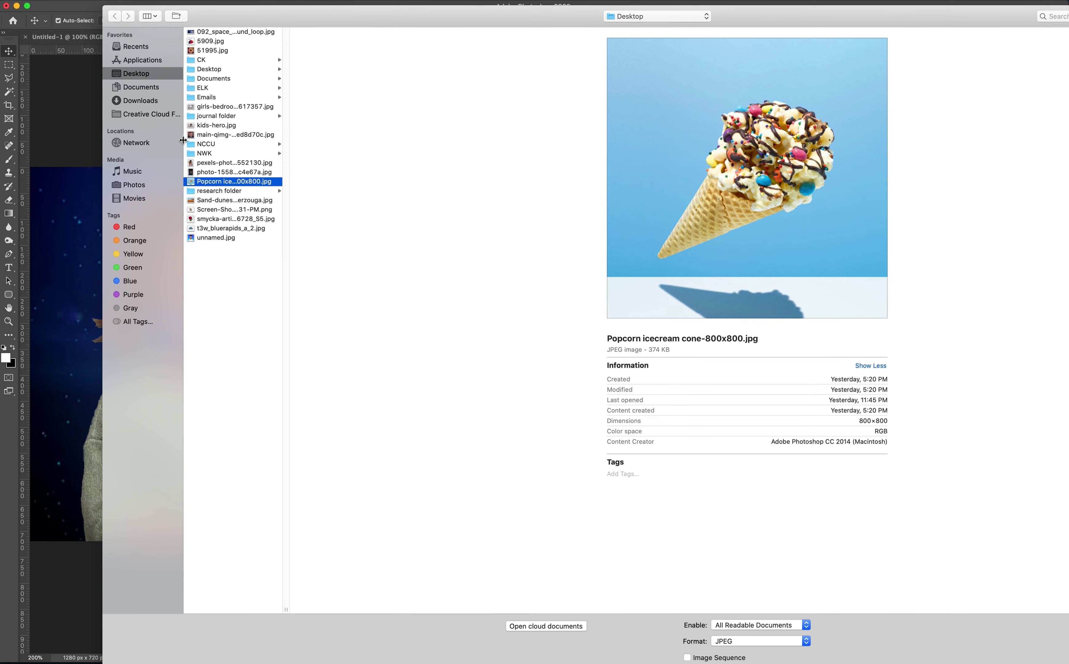
double_click(194, 182)
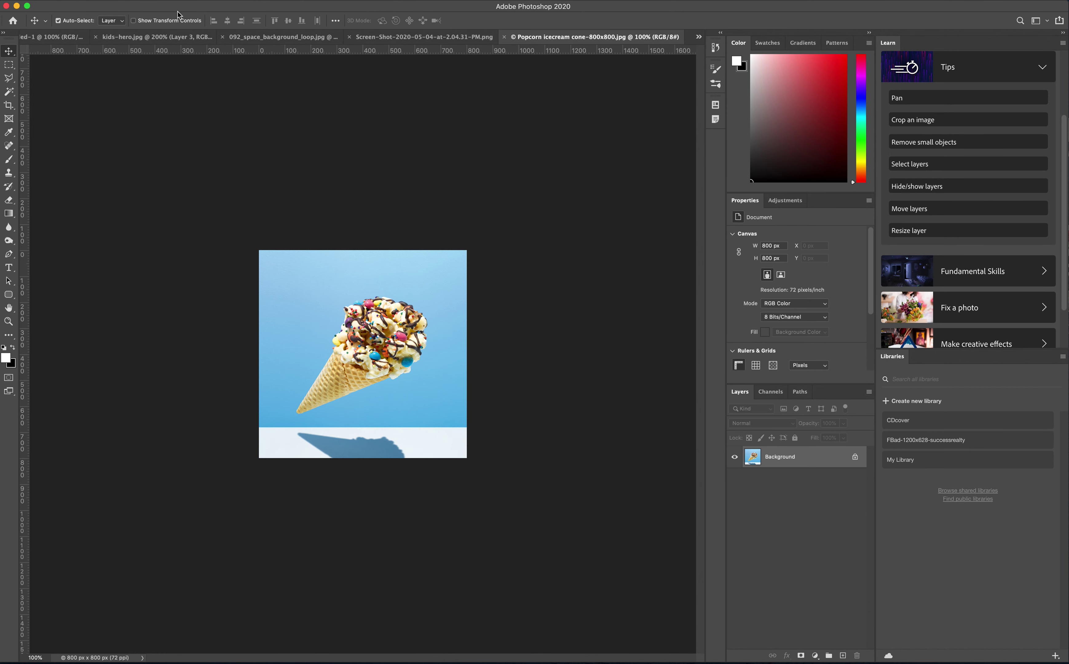
Select the blue background around the ice cream cone with Color Range by sampling several of its blue shades
click(197, 1)
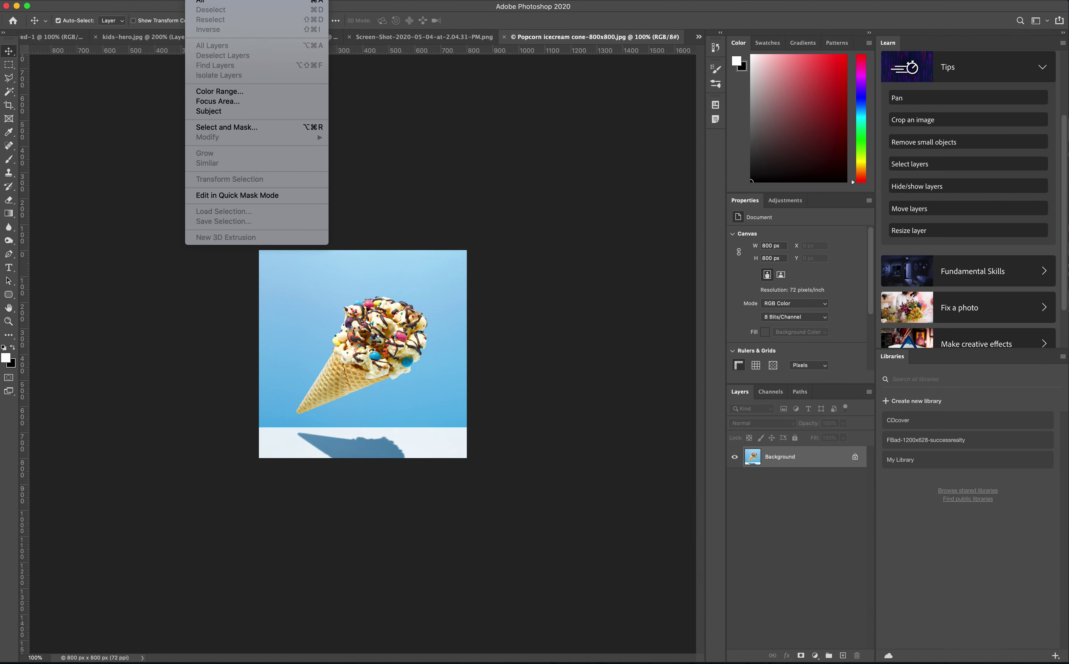
click(219, 91)
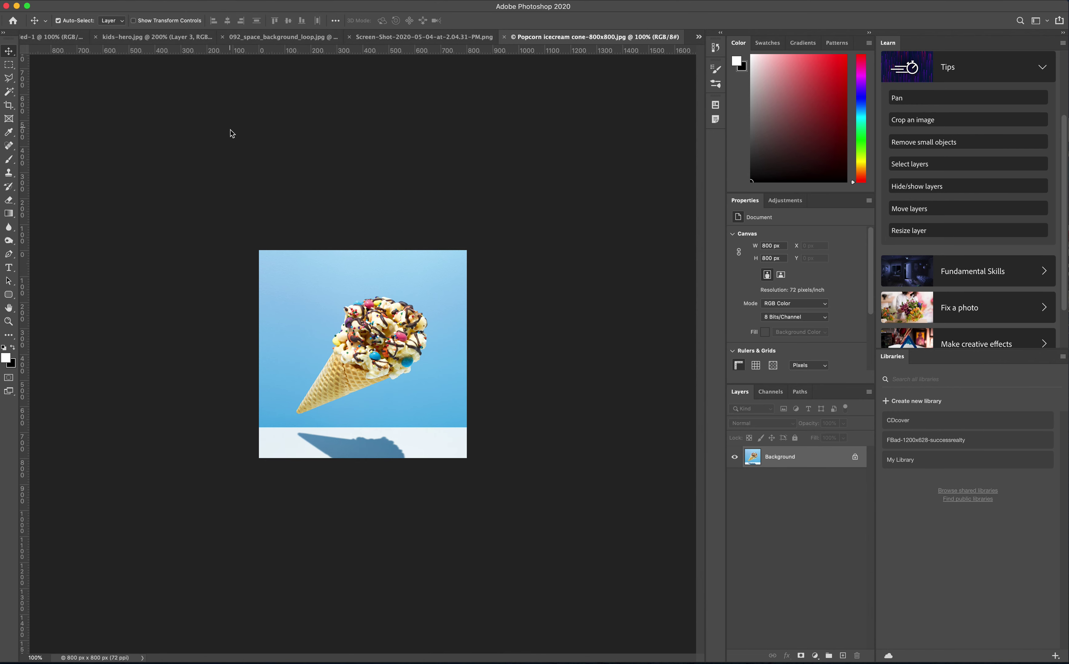
click(758, 236)
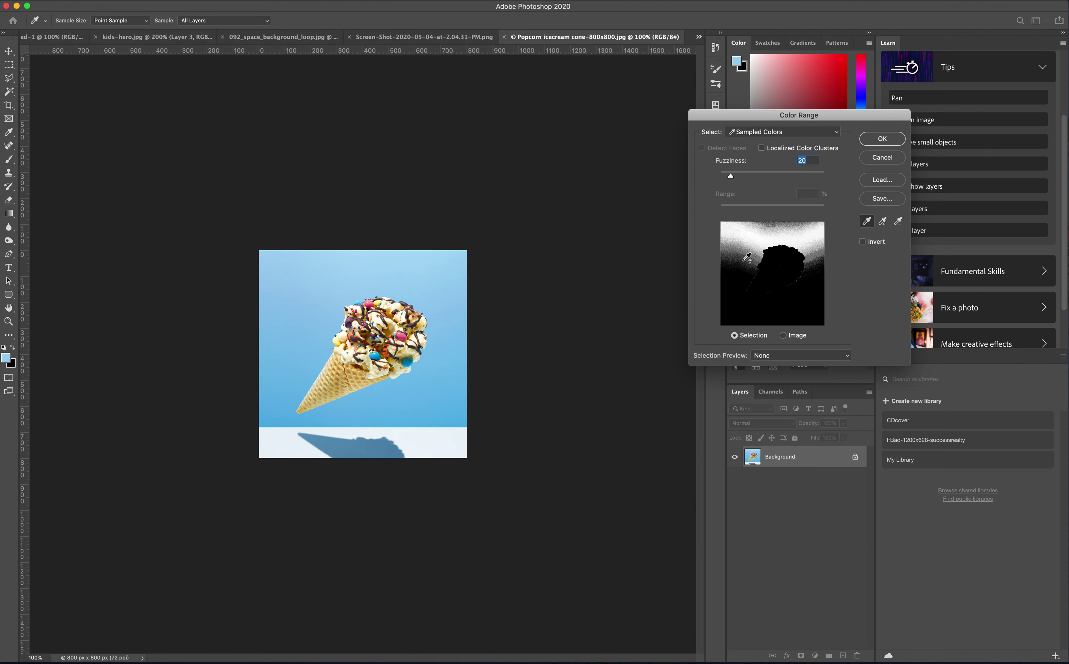
shift+click(742, 270)
shift+click(813, 278)
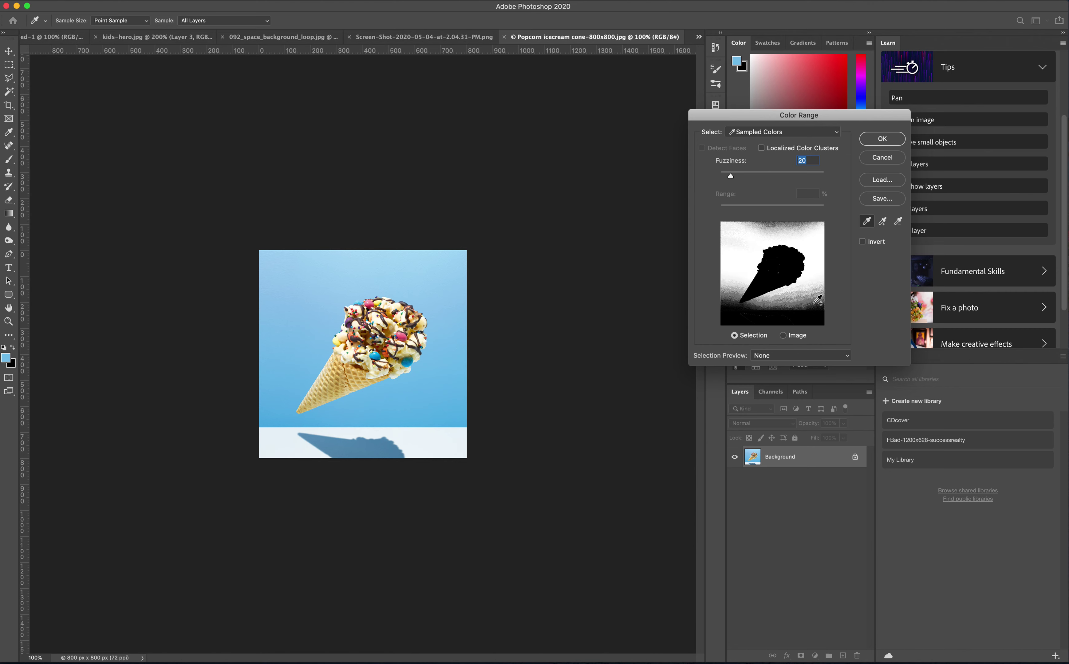
shift+click(811, 306)
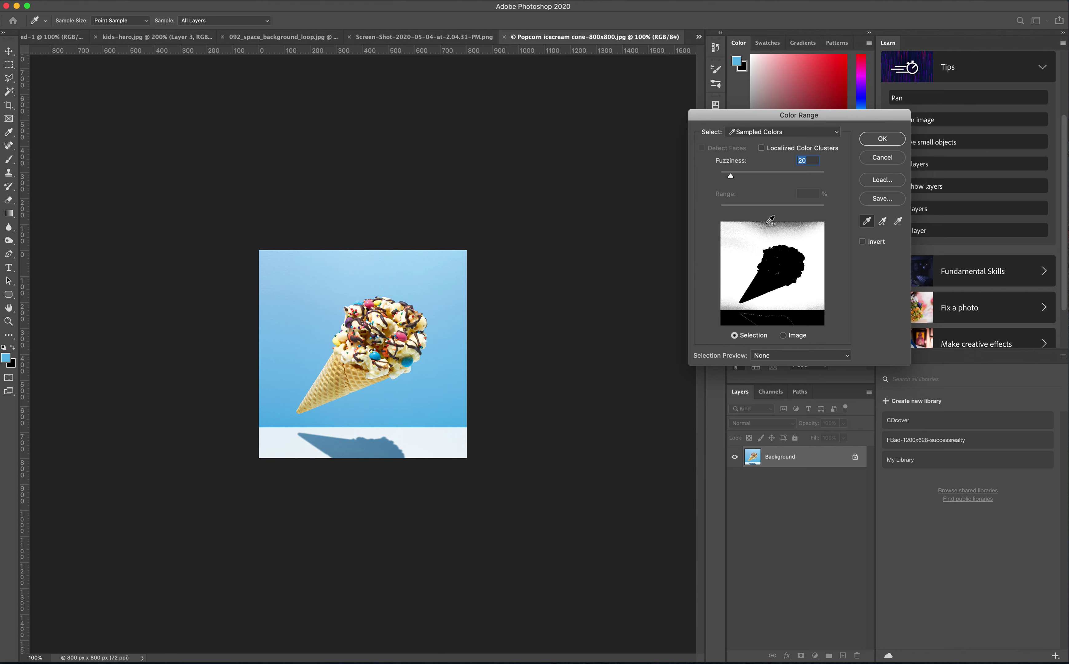
shift+click(778, 224)
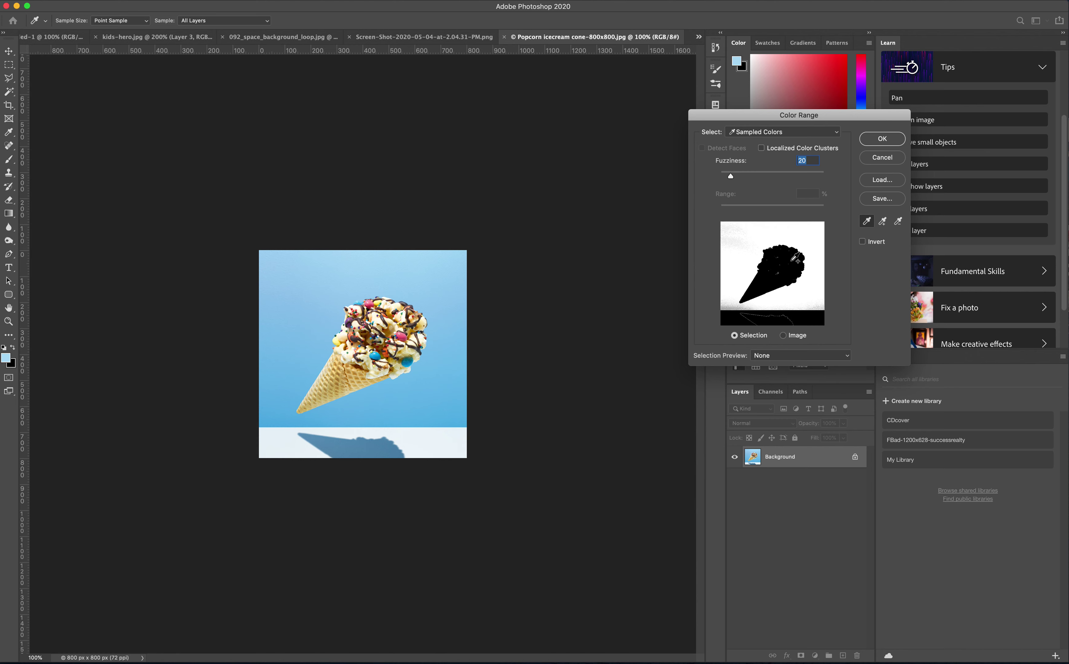
click(873, 142)
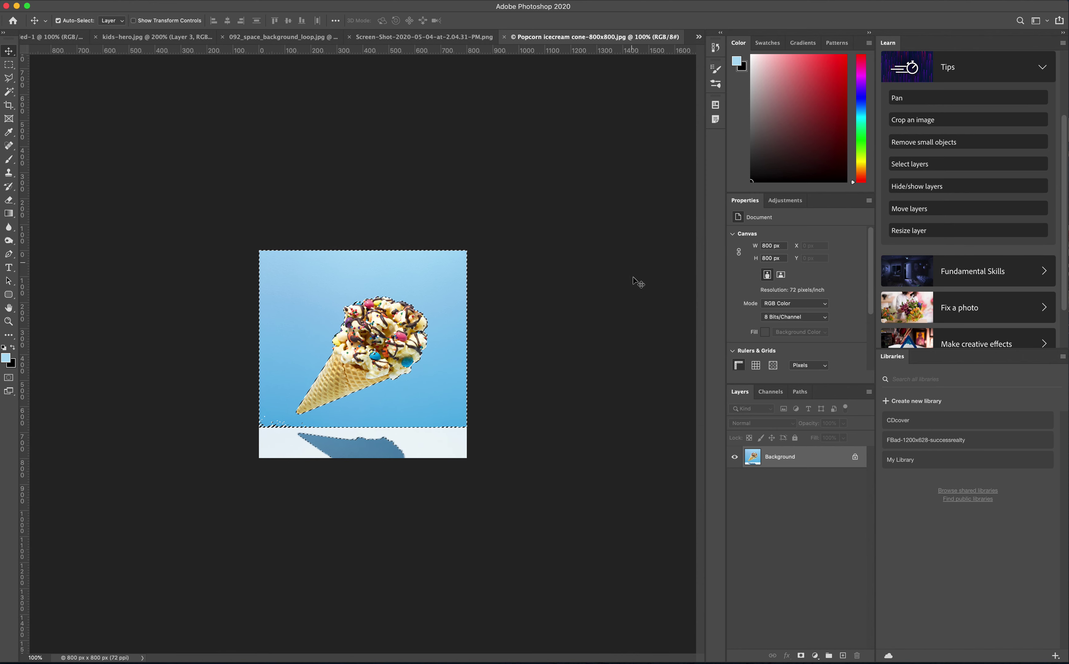
Convert the locked Background to a regular layer named Layer 0 and delete the selected blue area
double_click(752, 459)
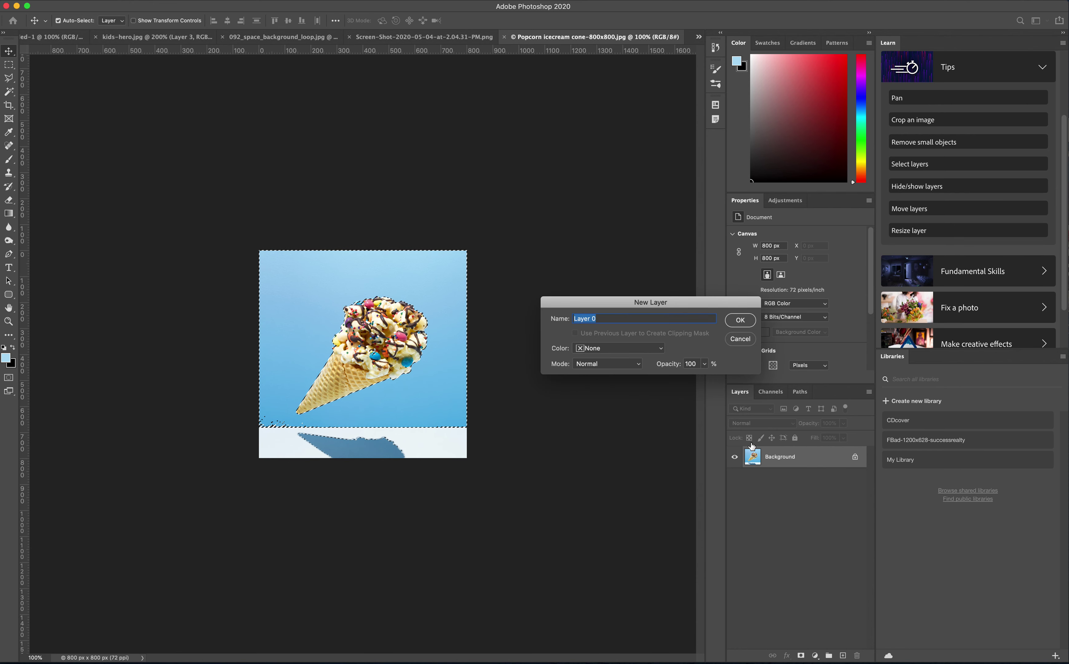
click(741, 317)
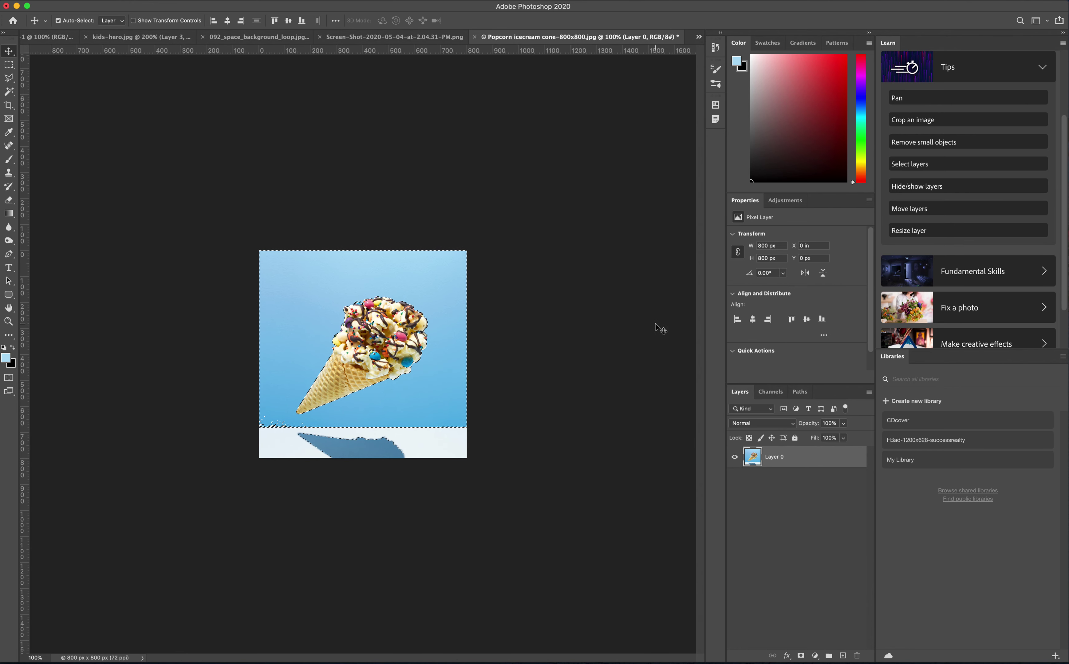
key(Delete)
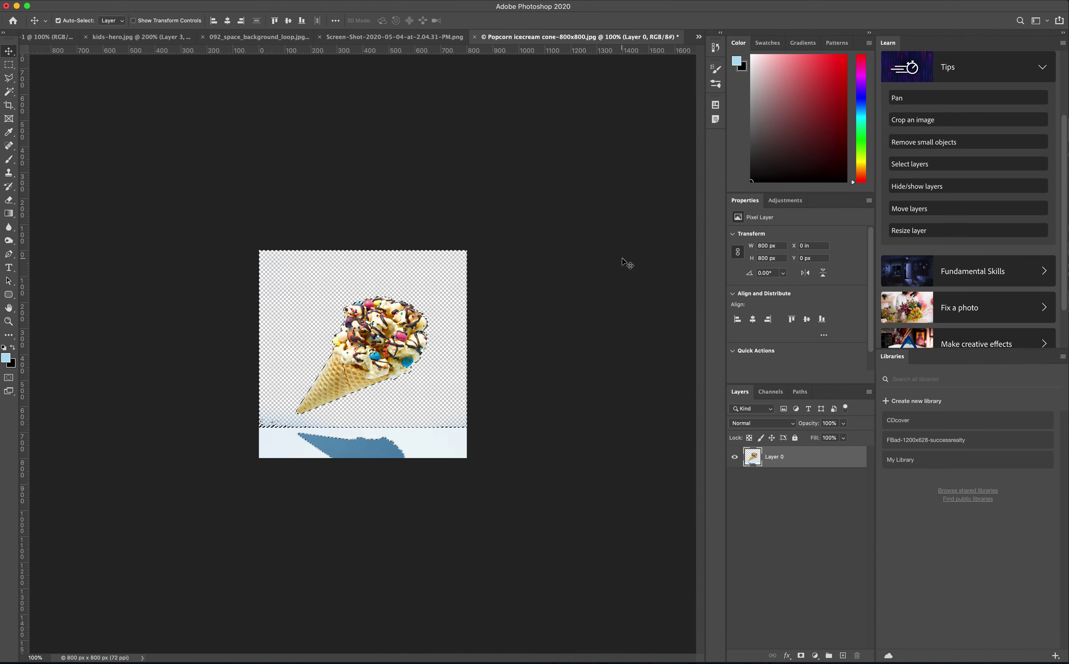
Replace the color selection with a rectangular one around the ice cream cone and copy the cone into kids-hero.jpg as a new layer
click(9, 65)
key(super+d)
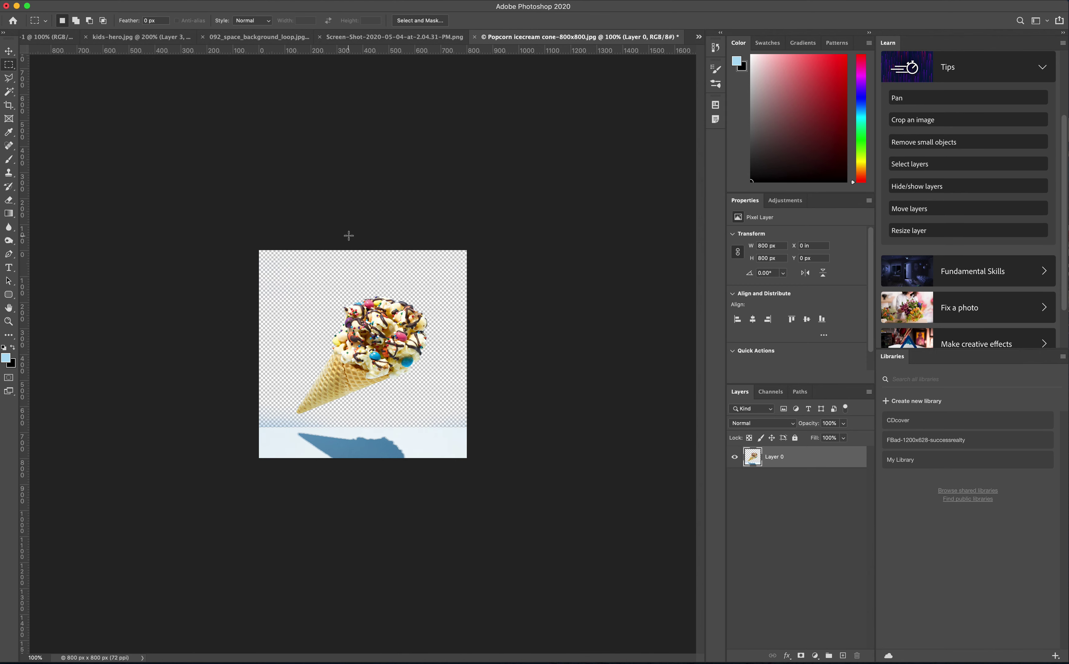
drag(287, 275, 433, 420)
click(173, 39)
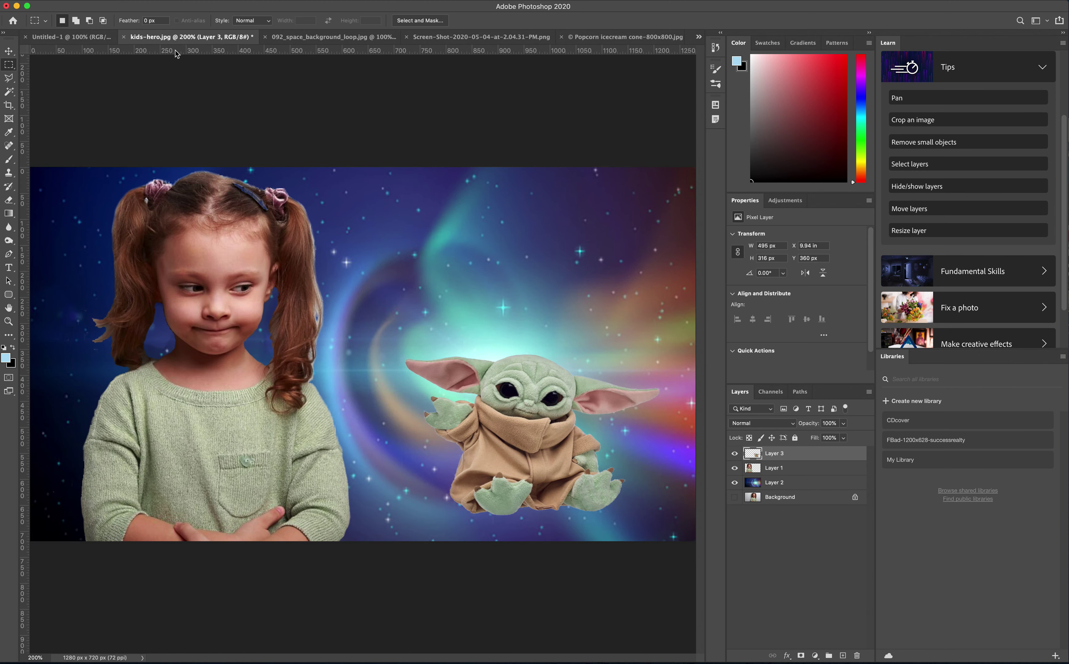
key(super+v)
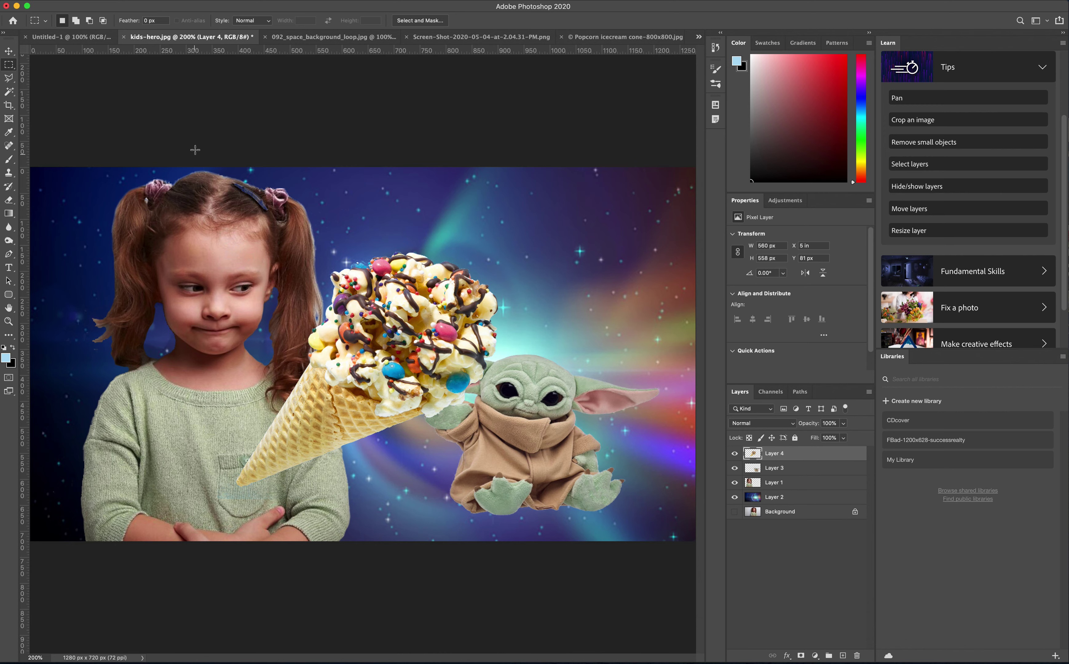
Scale the pasted ice cream cone on Layer 4 down to about 55% of its size
click(124, 1)
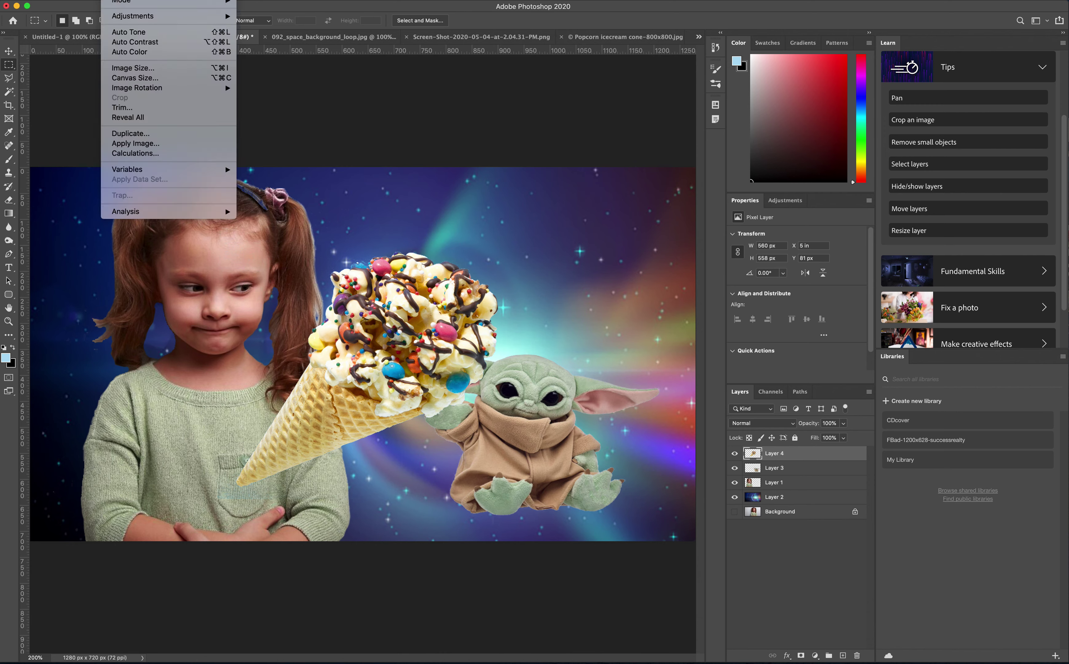
mouse_move(94, 2)
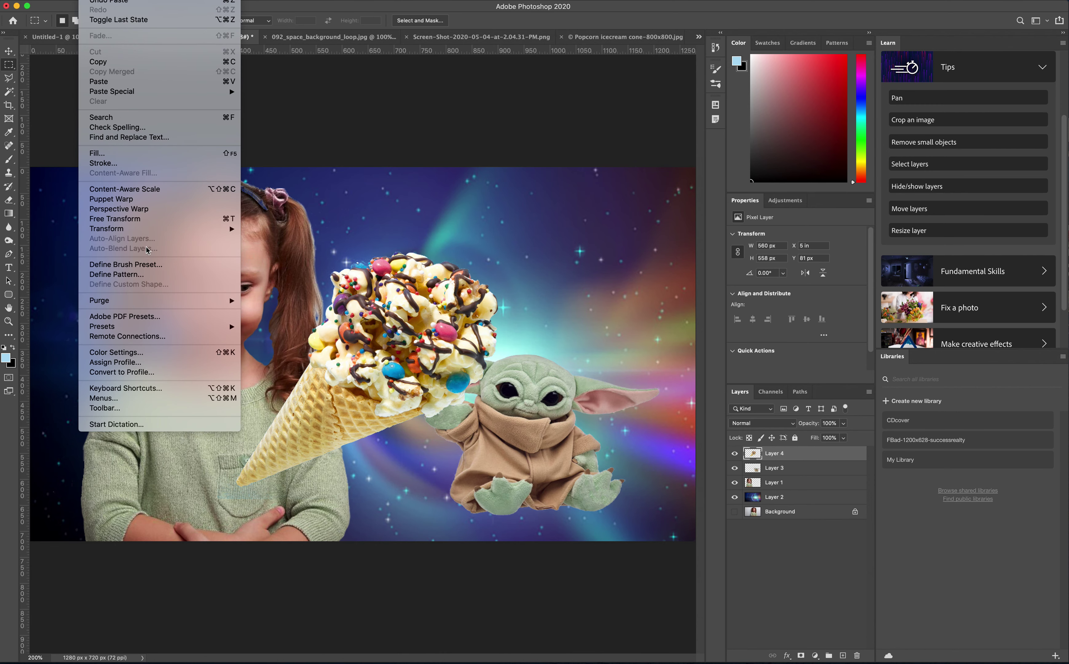
mouse_move(149, 229)
click(263, 249)
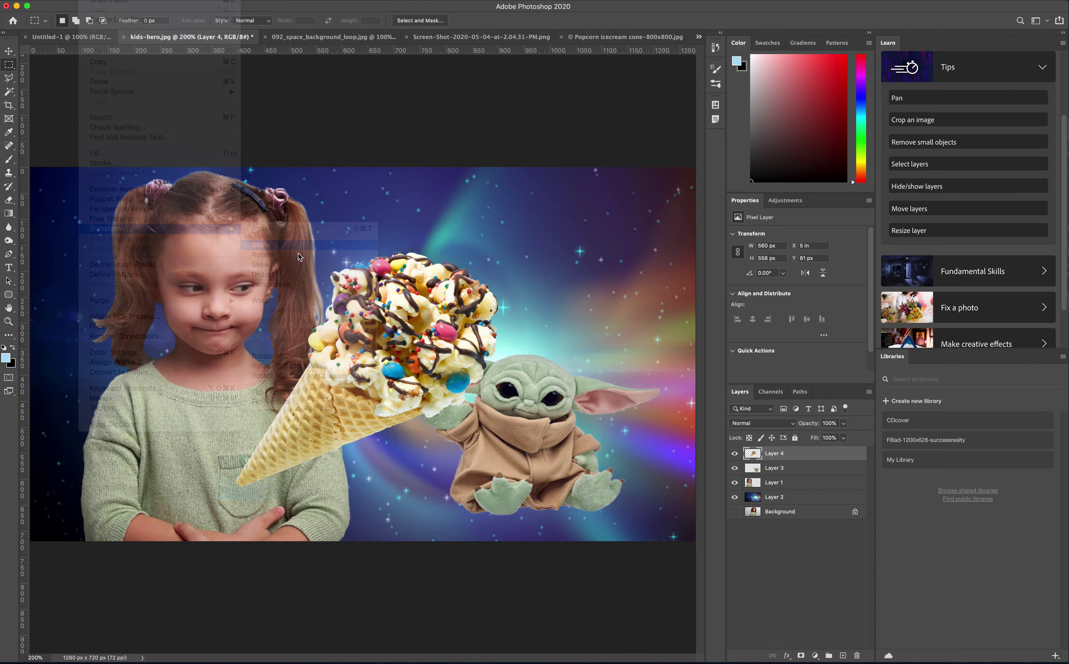
drag(508, 208, 378, 335)
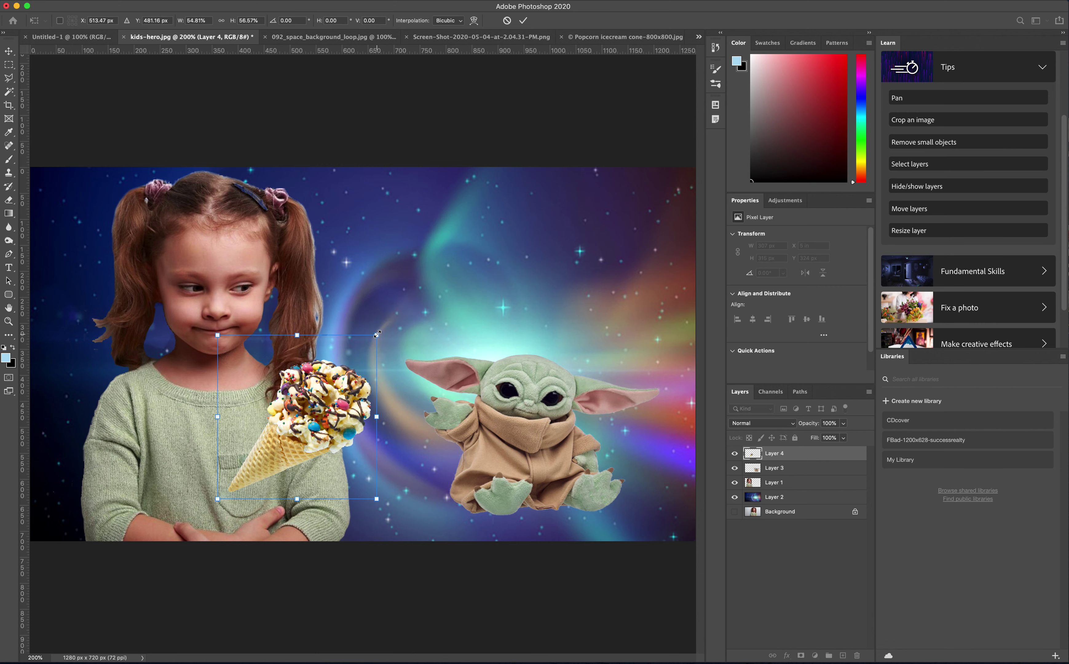
key(Return)
key(m)
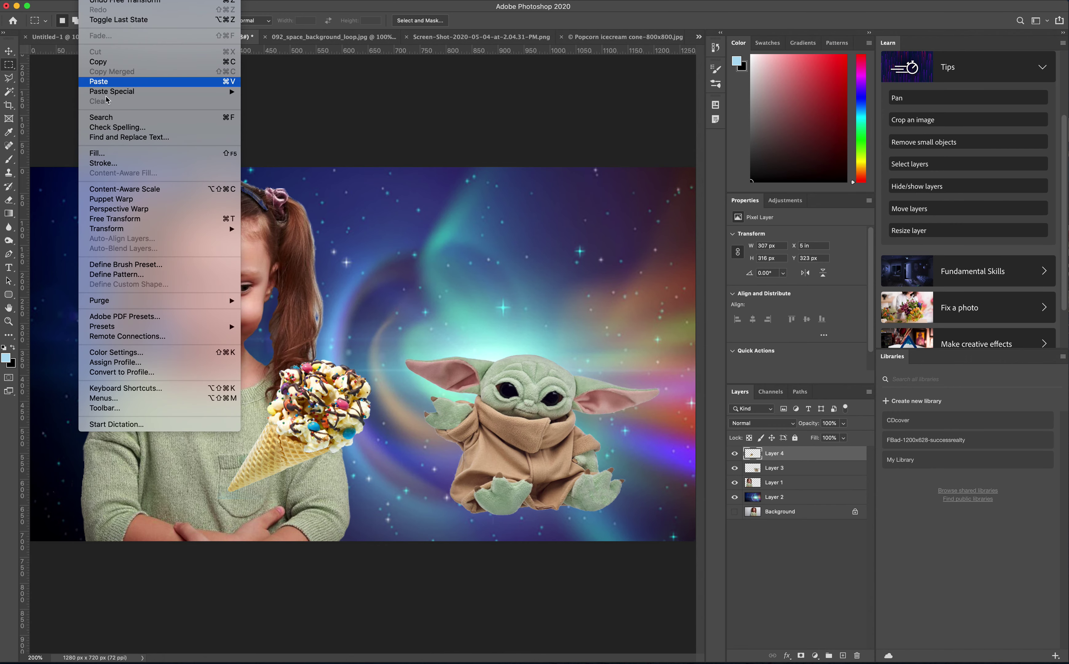
Rotate the ice cream cone -75° and move it so its tip rests at the green plush figure's raised hand
mouse_move(159, 229)
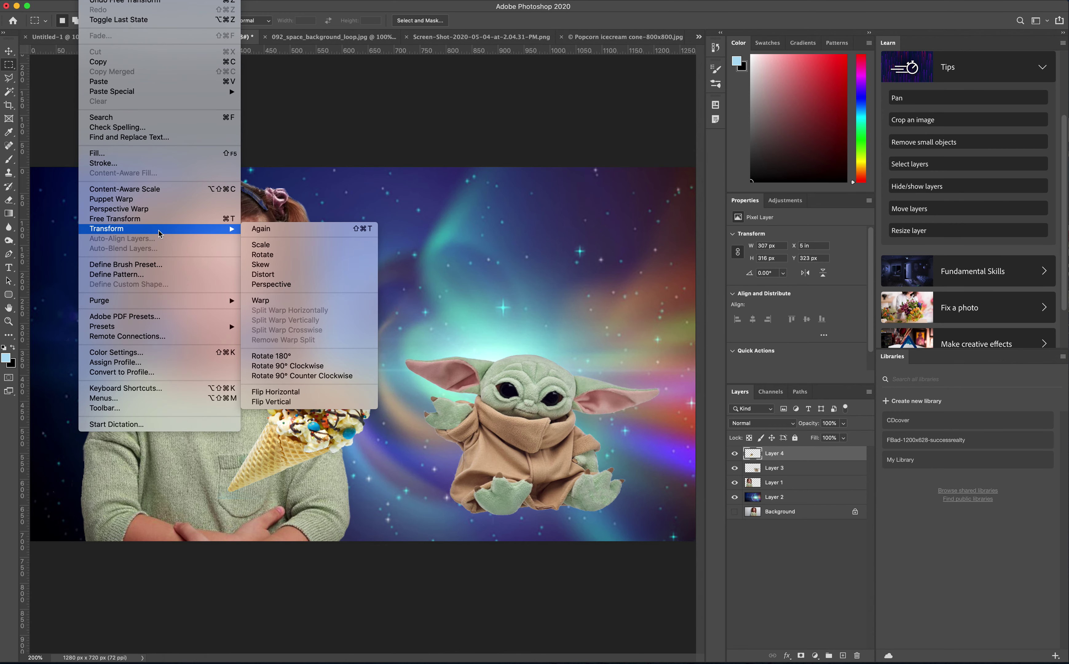
click(275, 248)
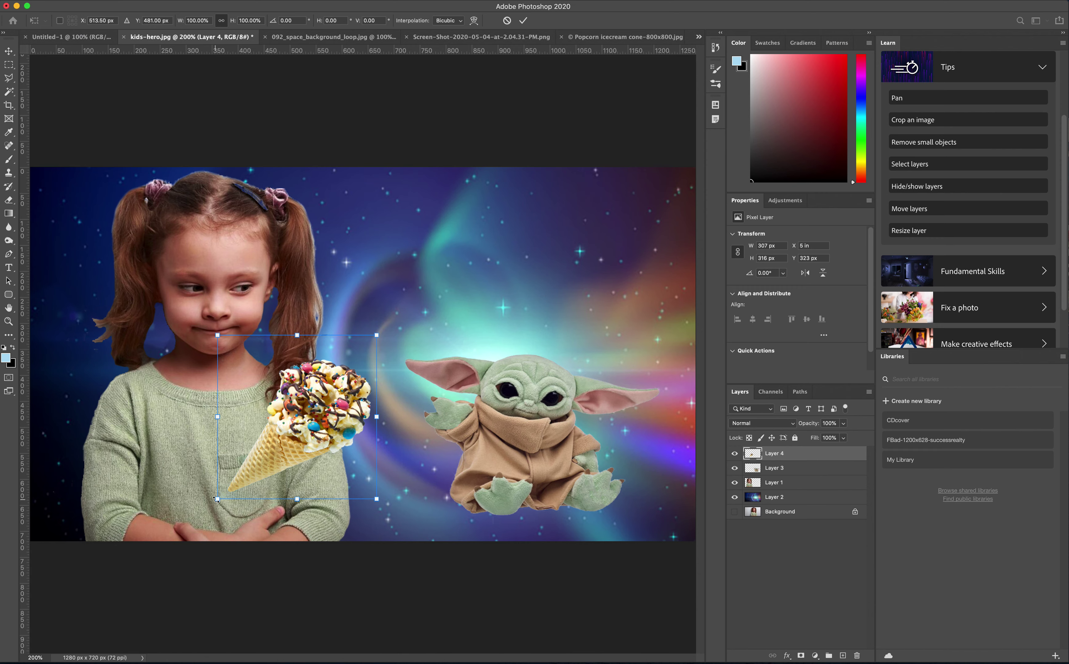
drag(217, 499, 344, 519)
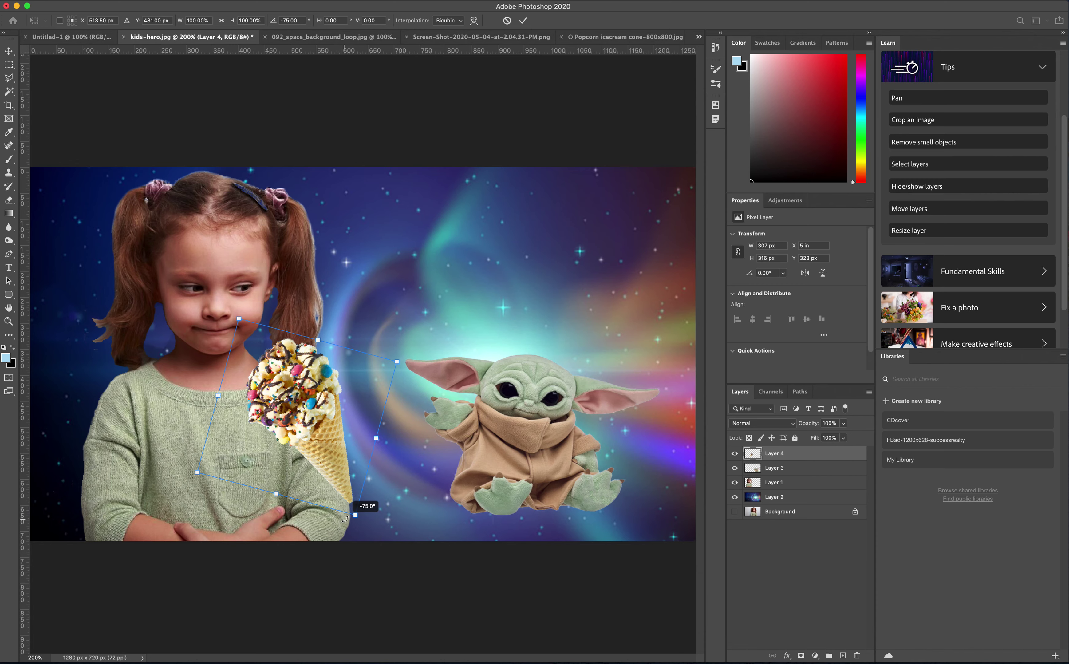
drag(324, 442, 429, 361)
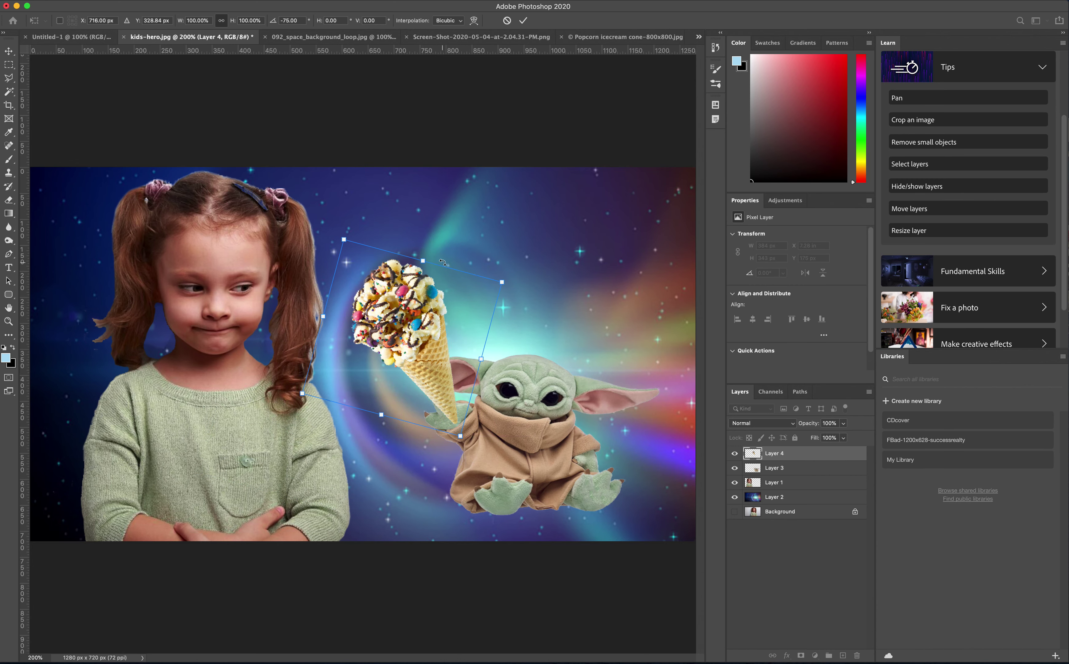
key(Return)
key(m)
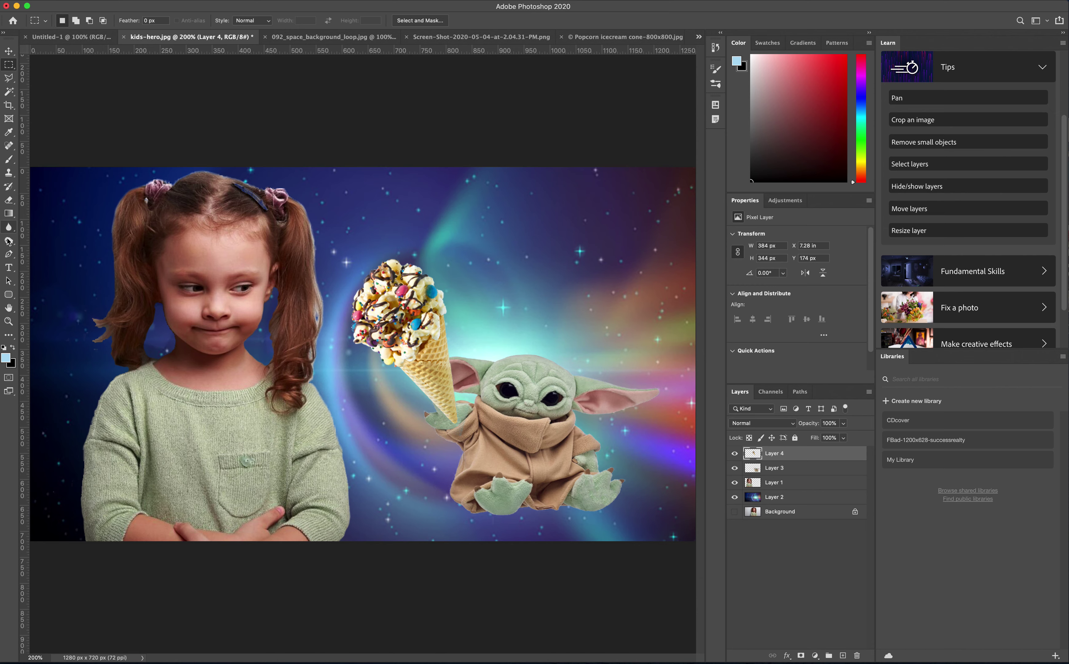
Add the text "IceCream" in the Beautiful Heart font and place it above the cone and the plush figure
click(8, 268)
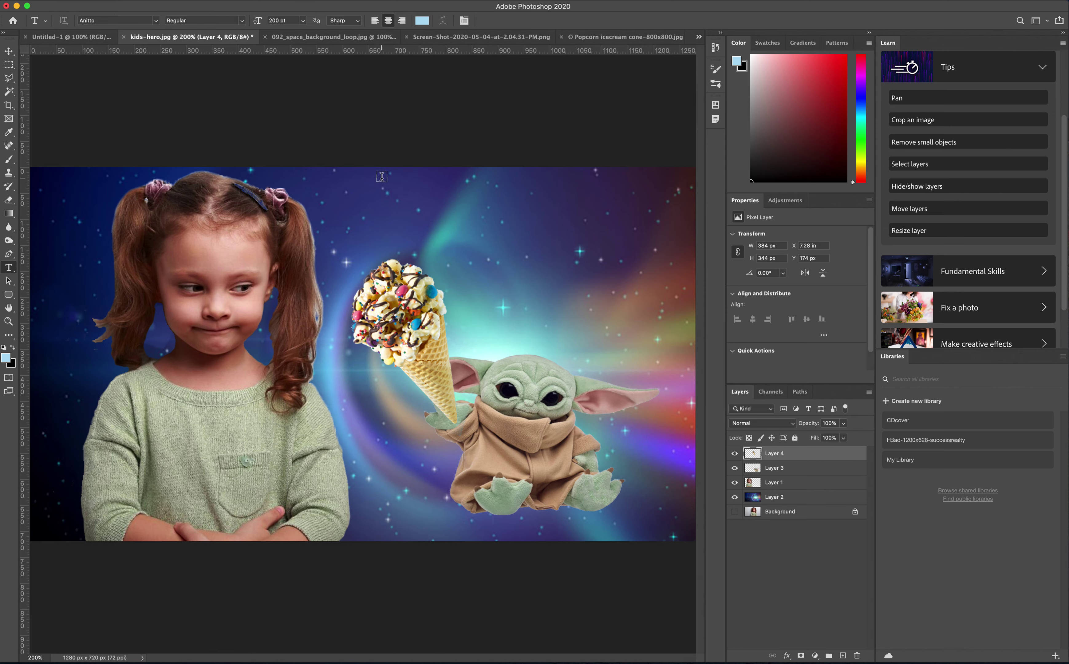
click(383, 178)
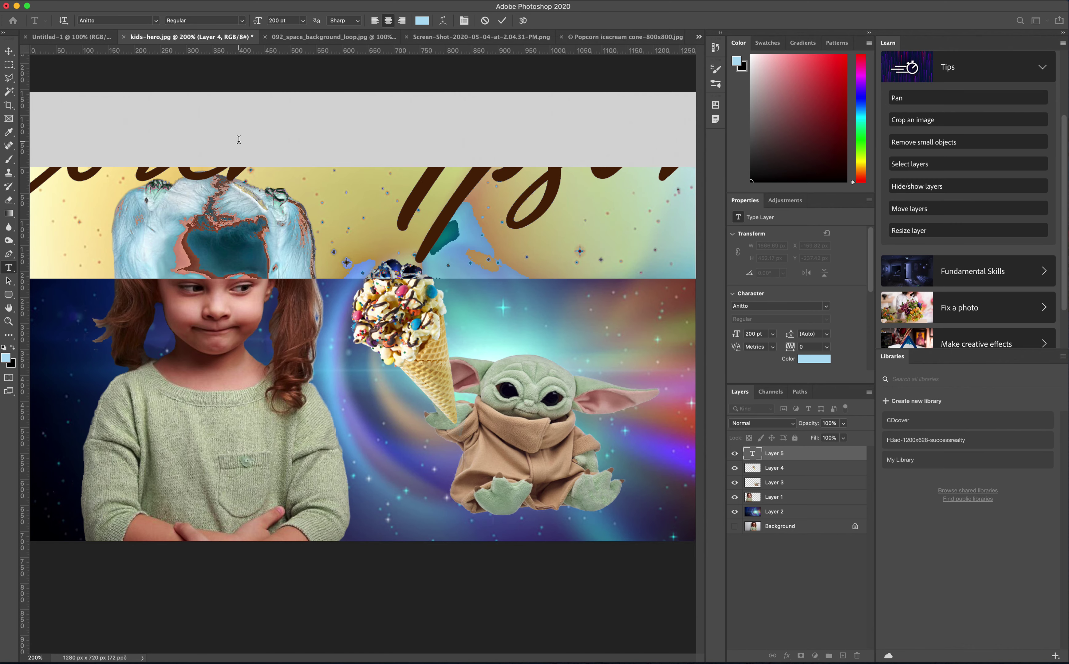
click(156, 21)
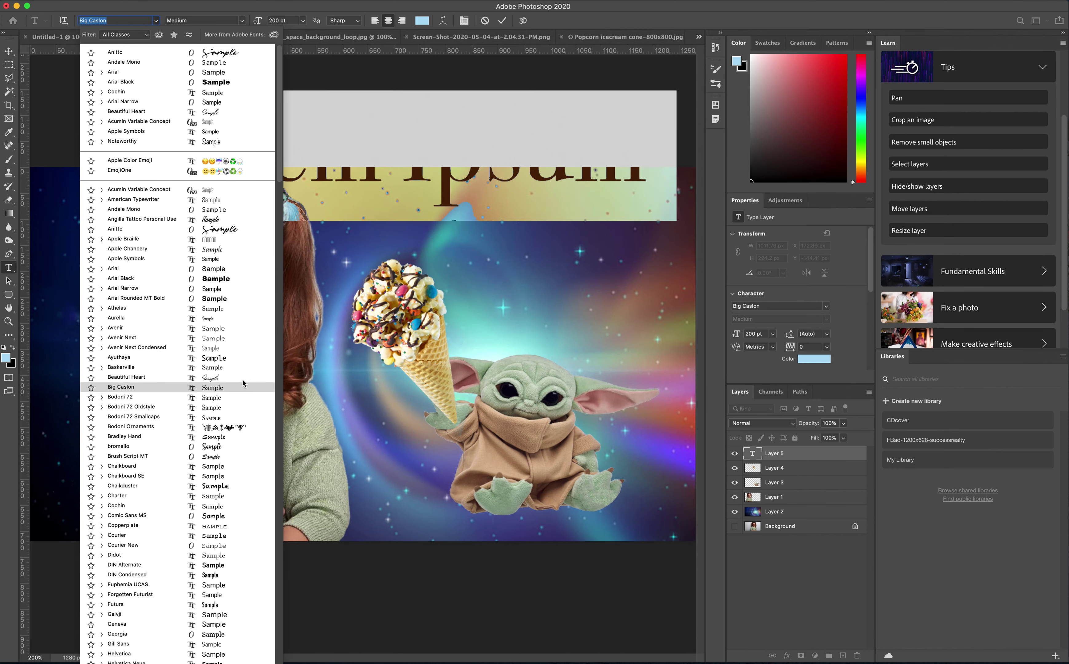
click(221, 379)
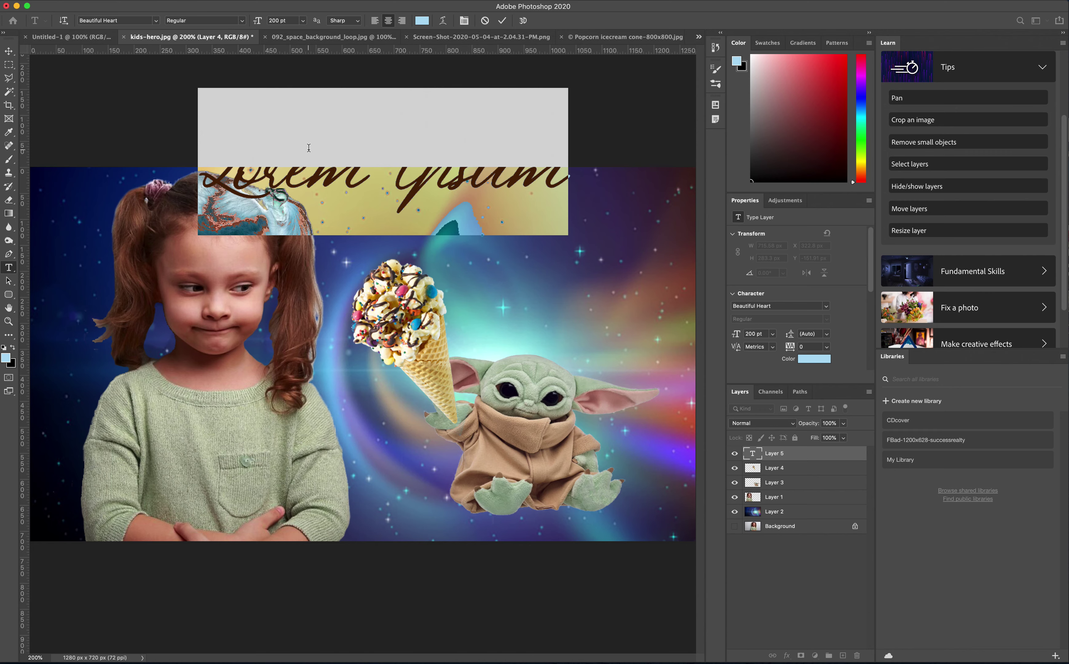
text(ice)
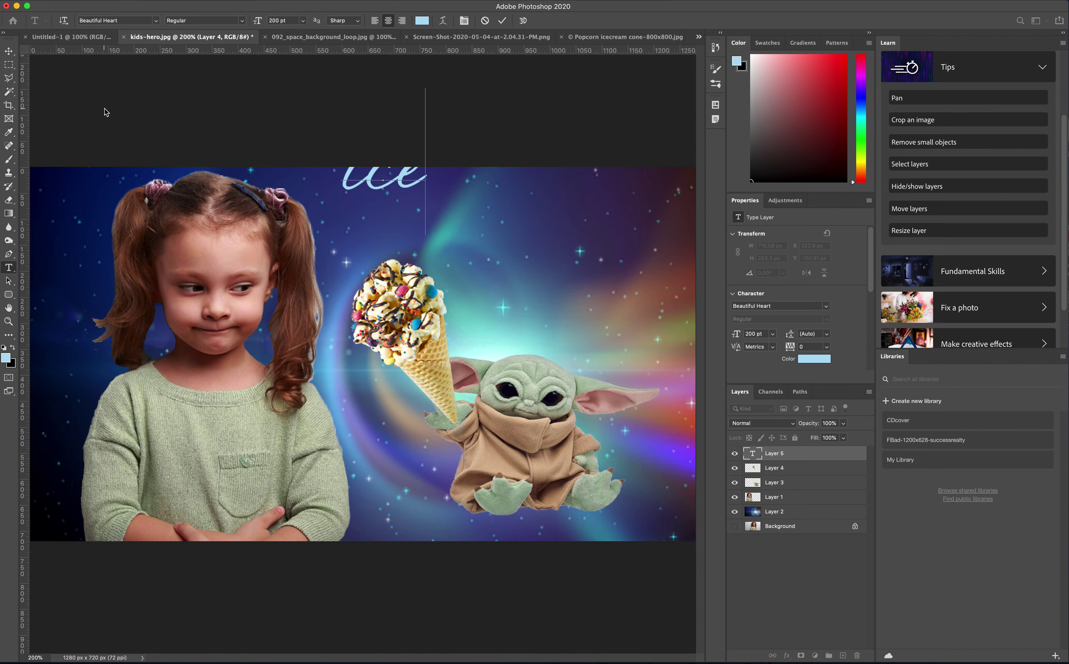
text(Crea)
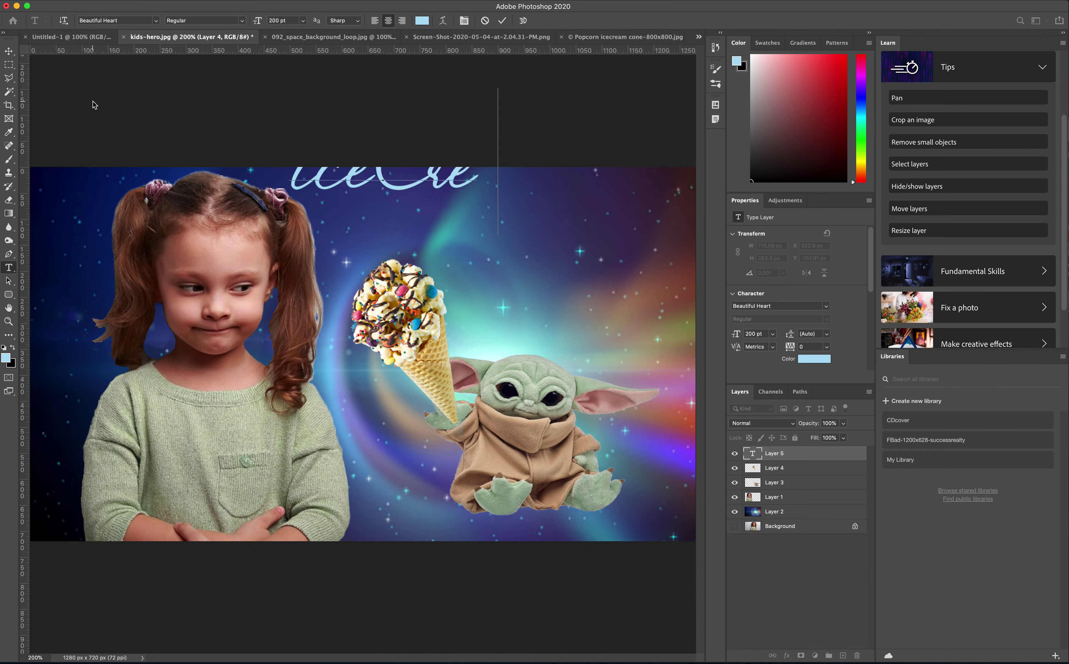
text(m)
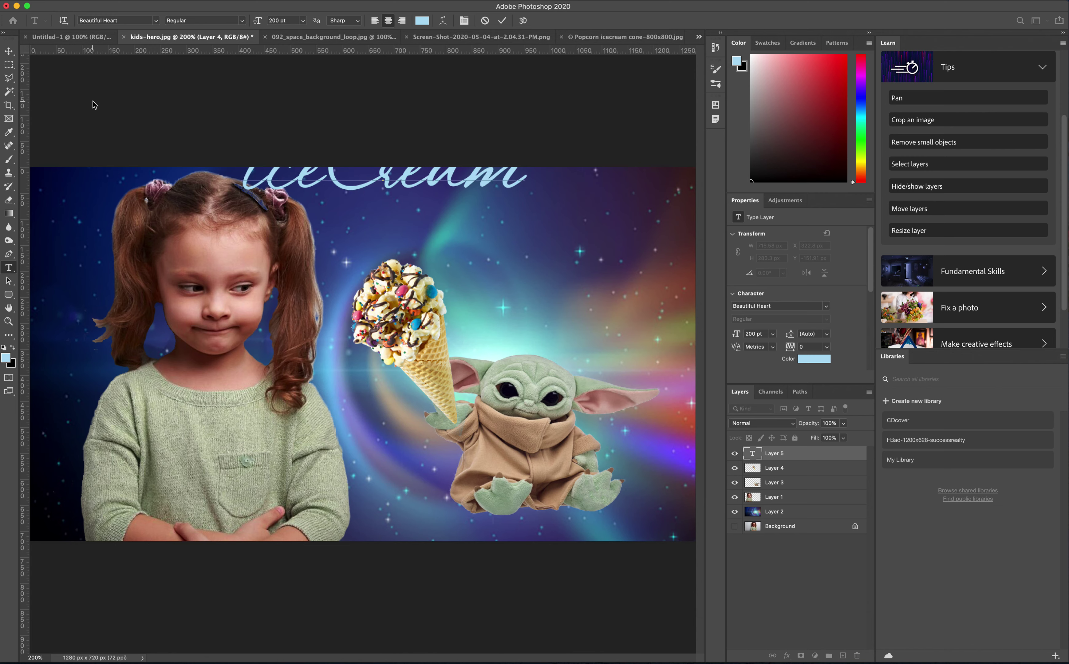
click(8, 51)
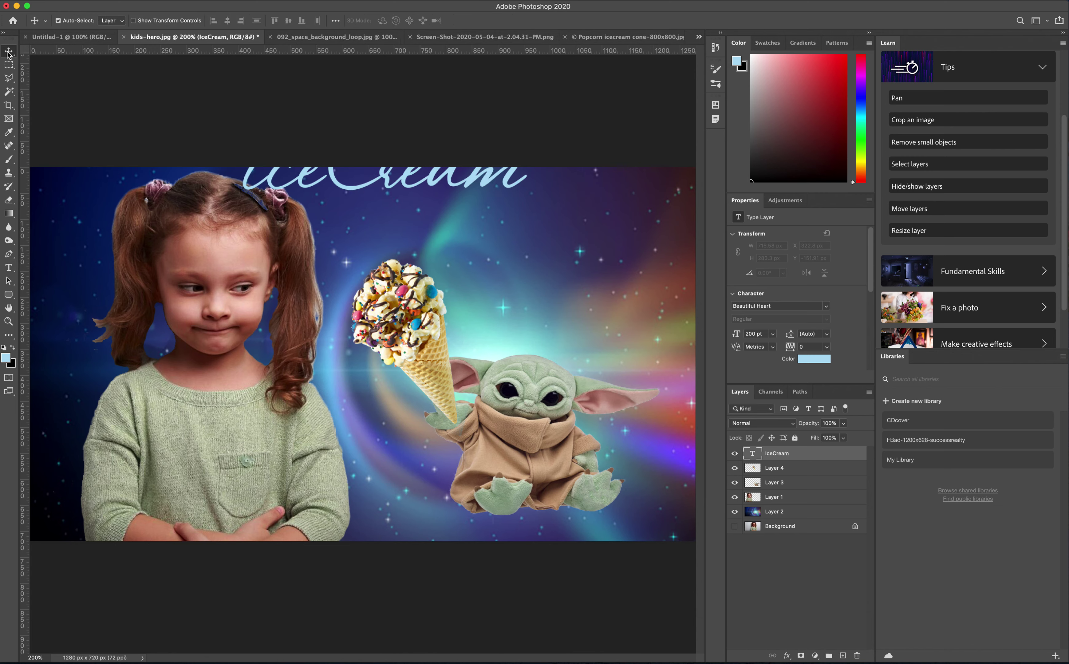
drag(380, 184, 517, 255)
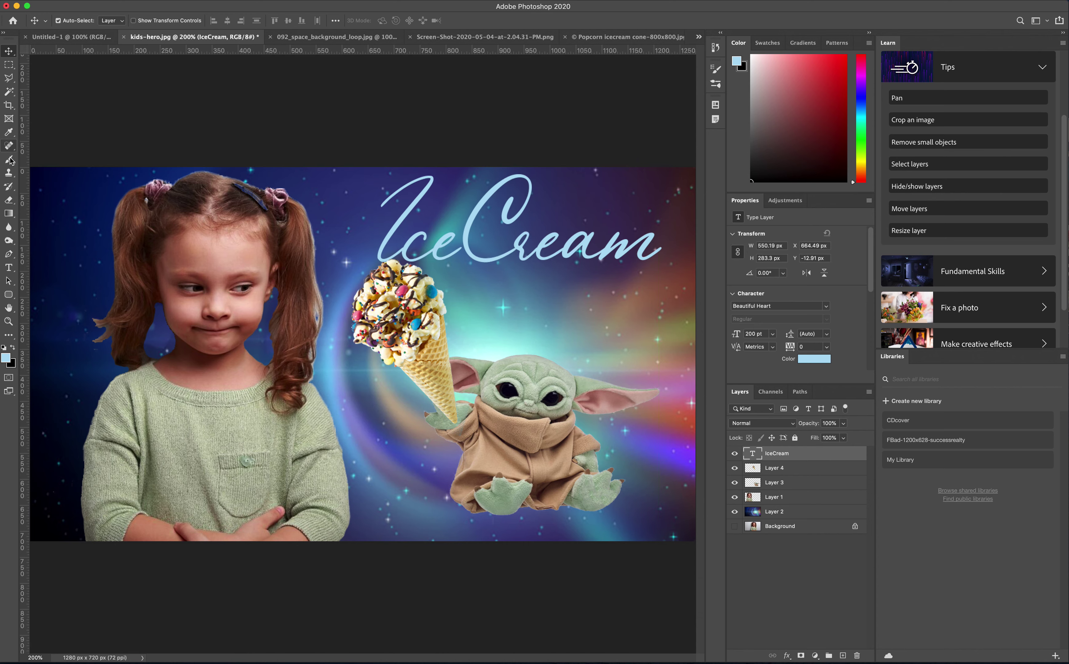
Change the color of the IceCream text to light pink-violet eaaff5
click(8, 267)
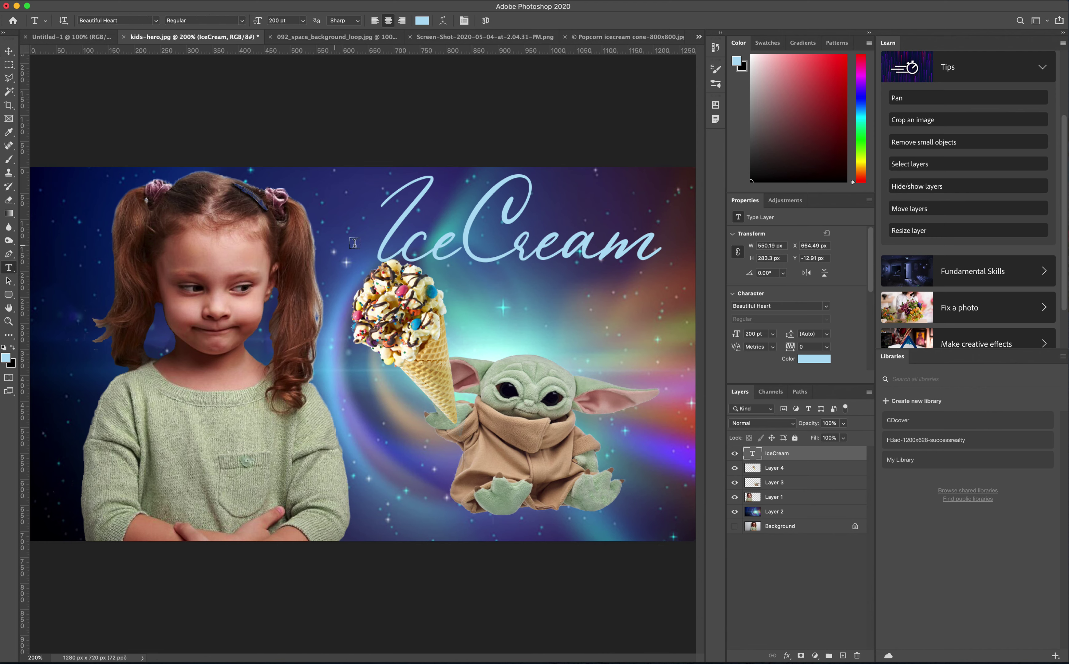
double_click(516, 233)
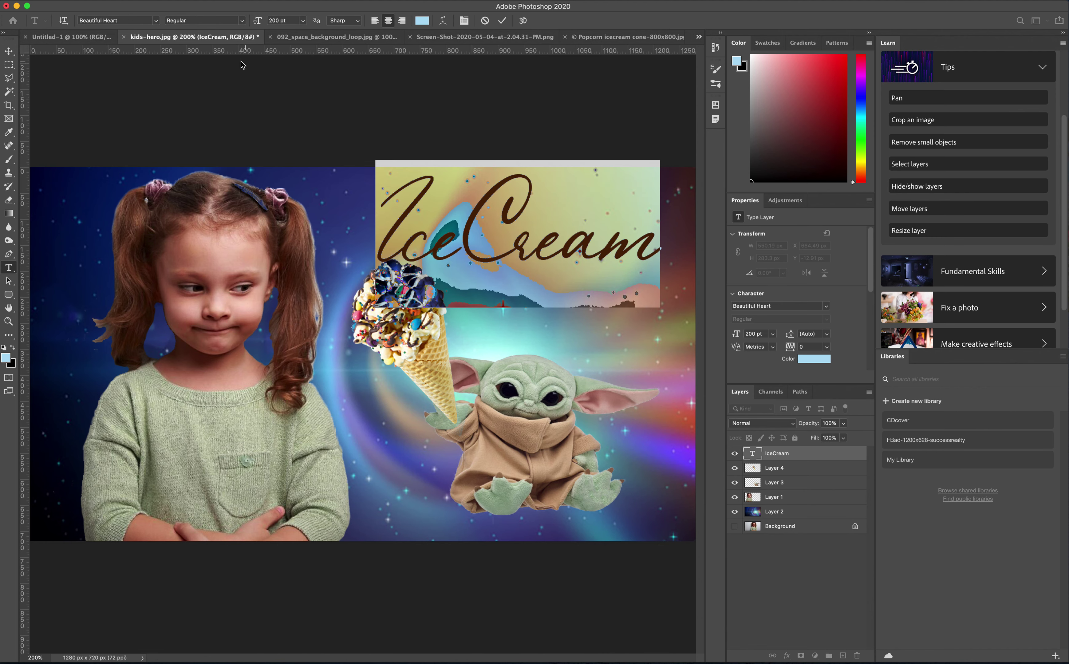
click(6, 358)
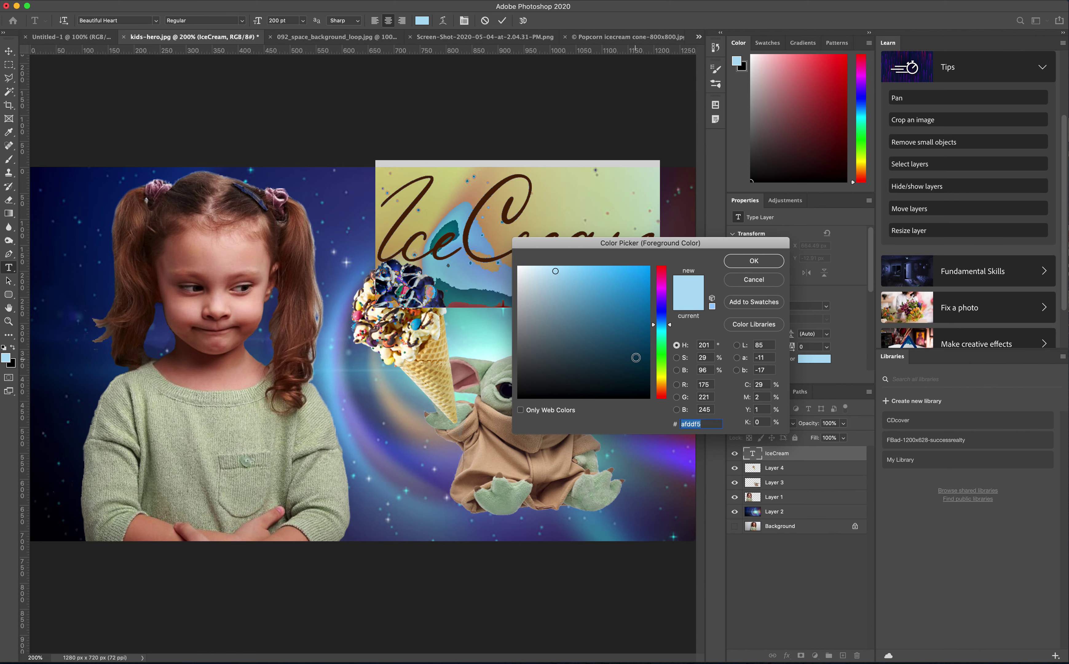
click(663, 291)
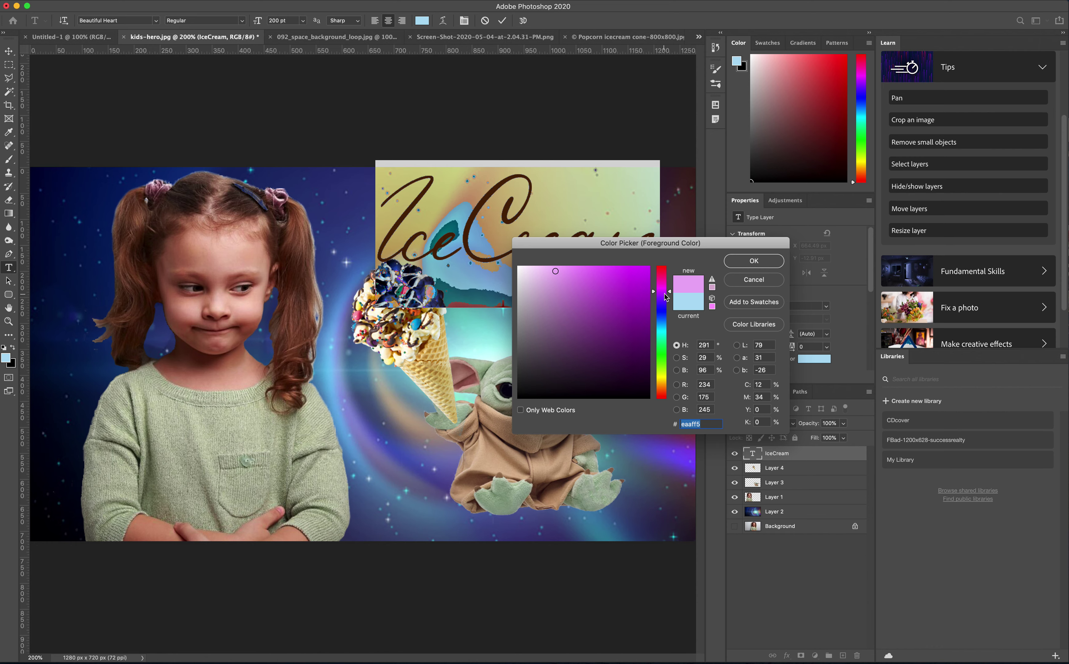
click(739, 263)
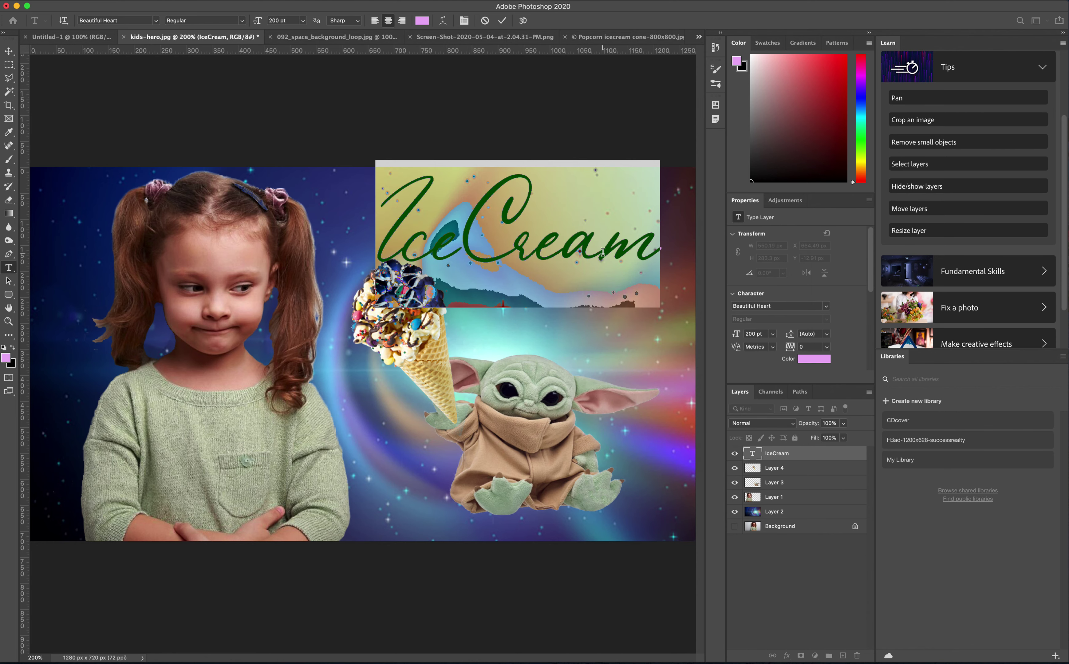
Set the IceCream text to the Aurella font at 300 pt and move it between the girl's hair and the cone's top
click(156, 21)
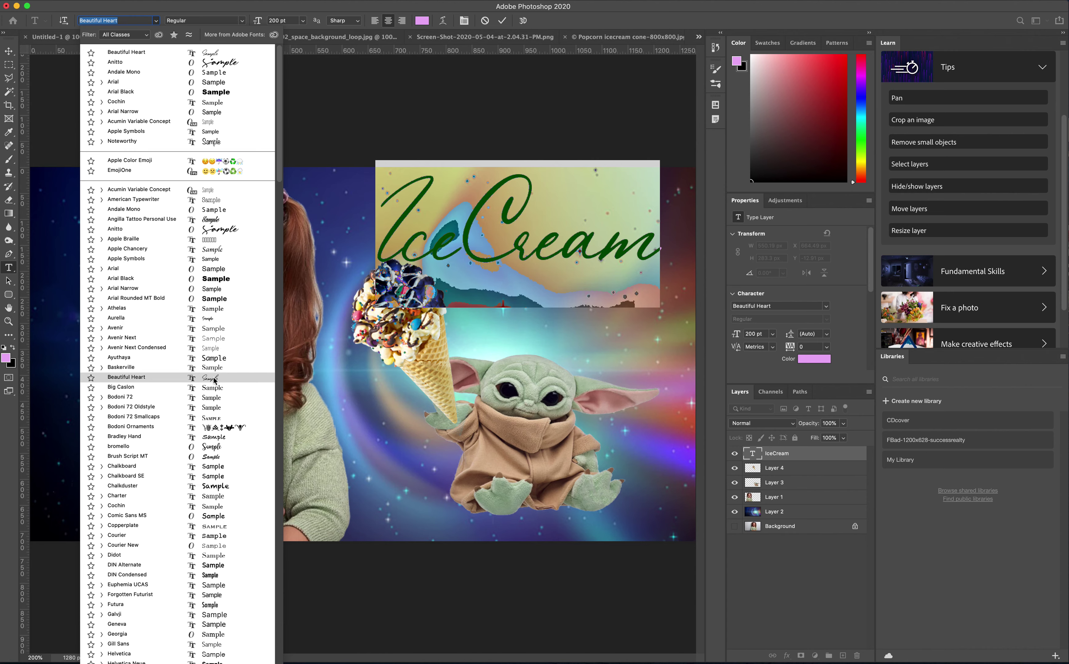
click(213, 319)
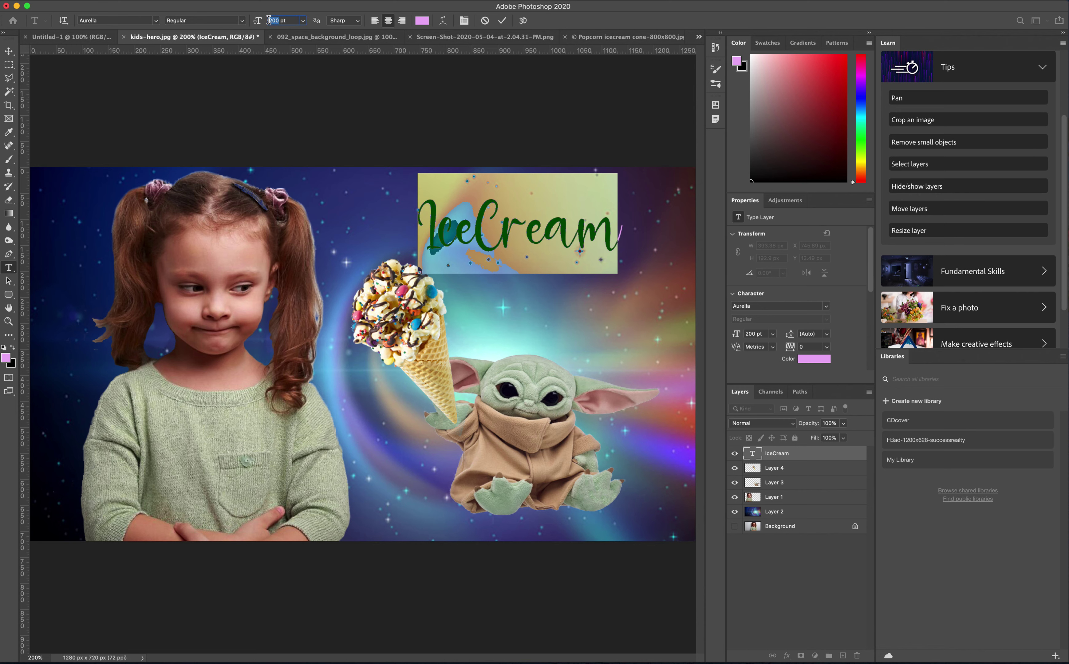
text(300)
key(Return)
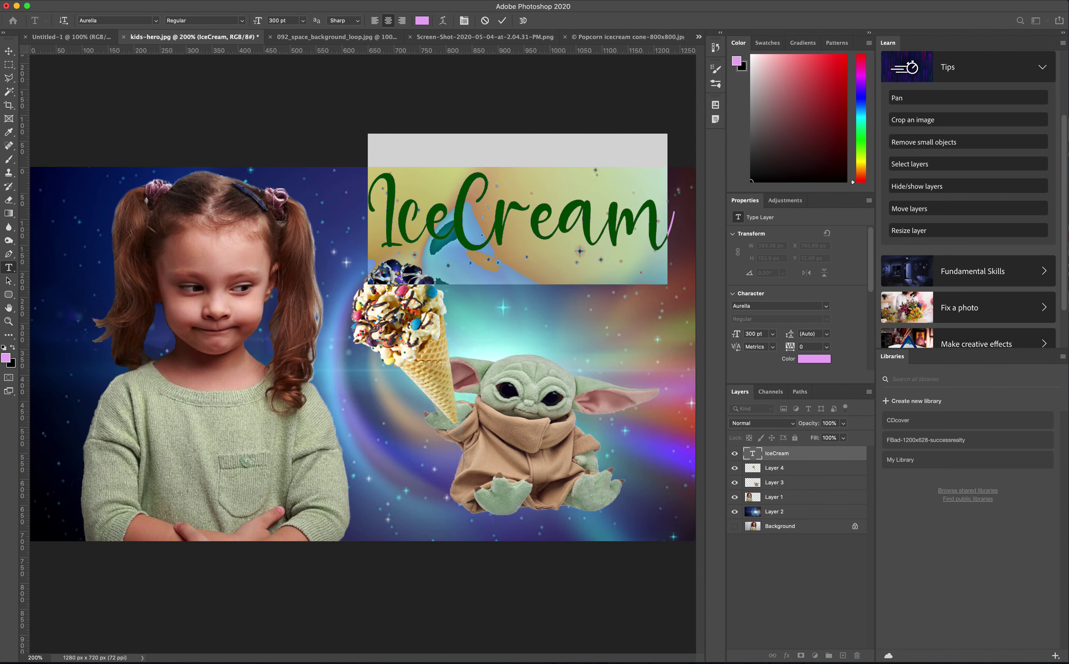
click(8, 53)
drag(479, 253, 417, 266)
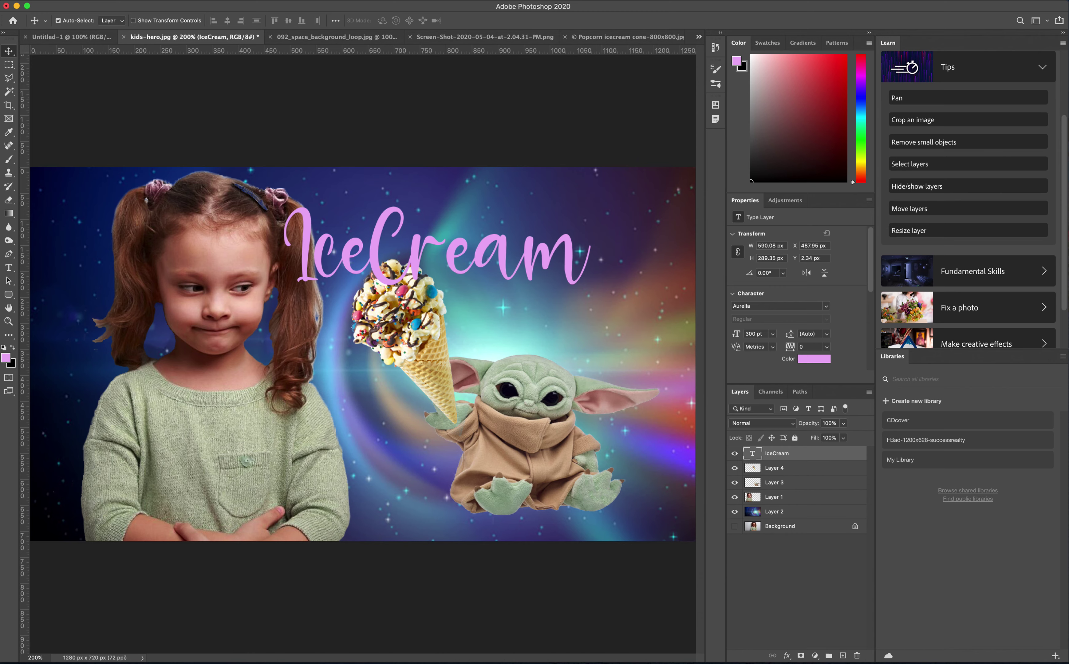
Try rotating the whole canvas 90° clockwise and undo that rotation
click(127, 0)
mouse_move(138, 90)
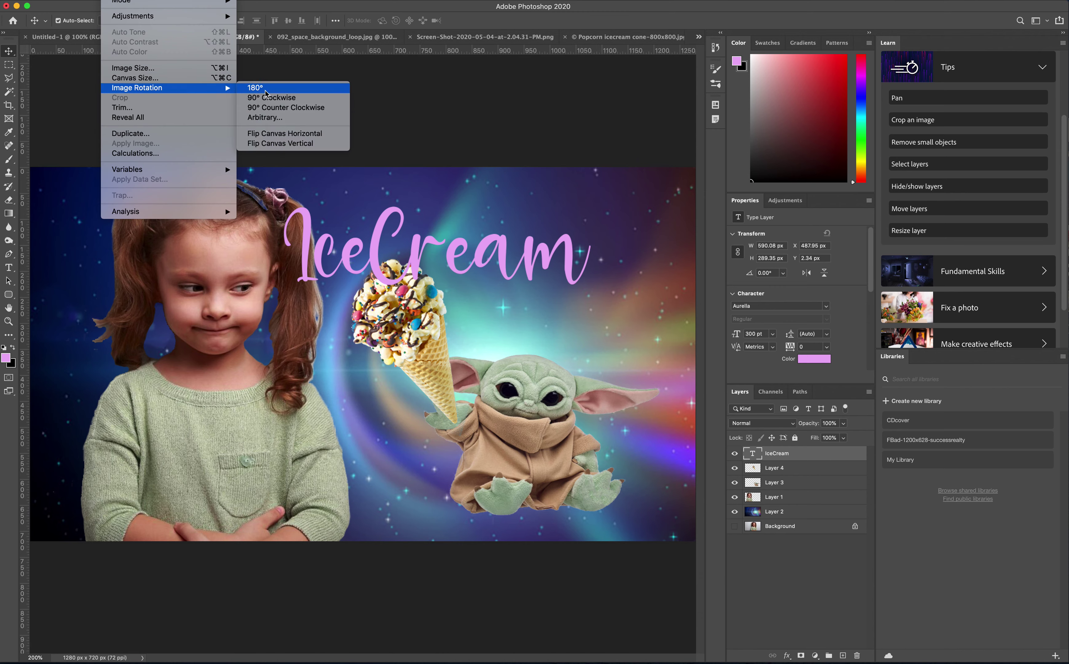
click(270, 101)
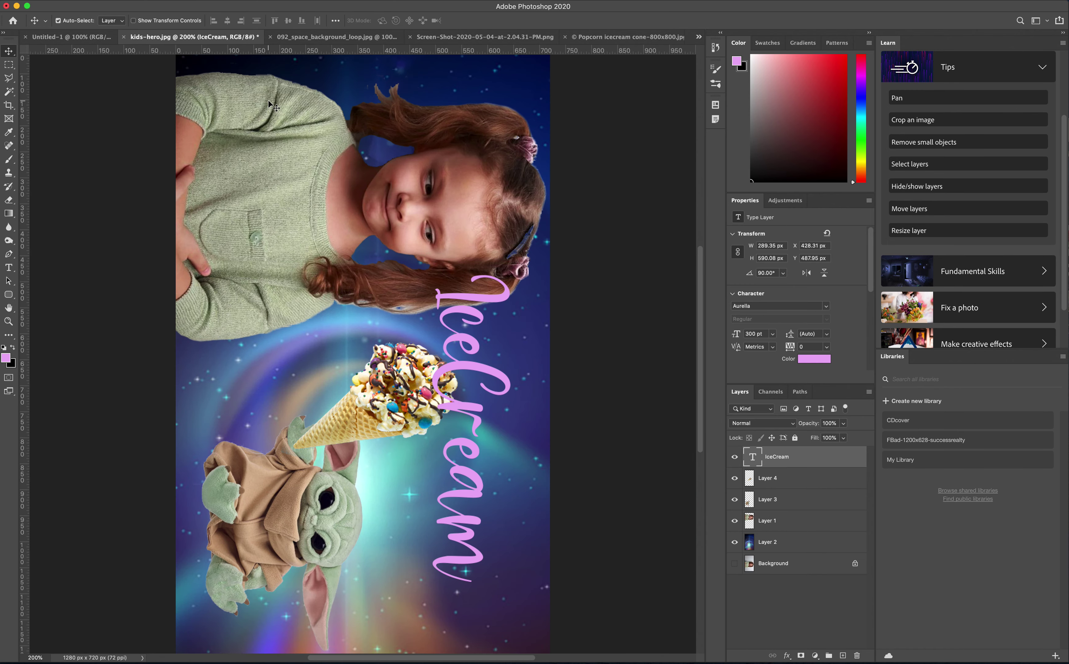
key(super+z)
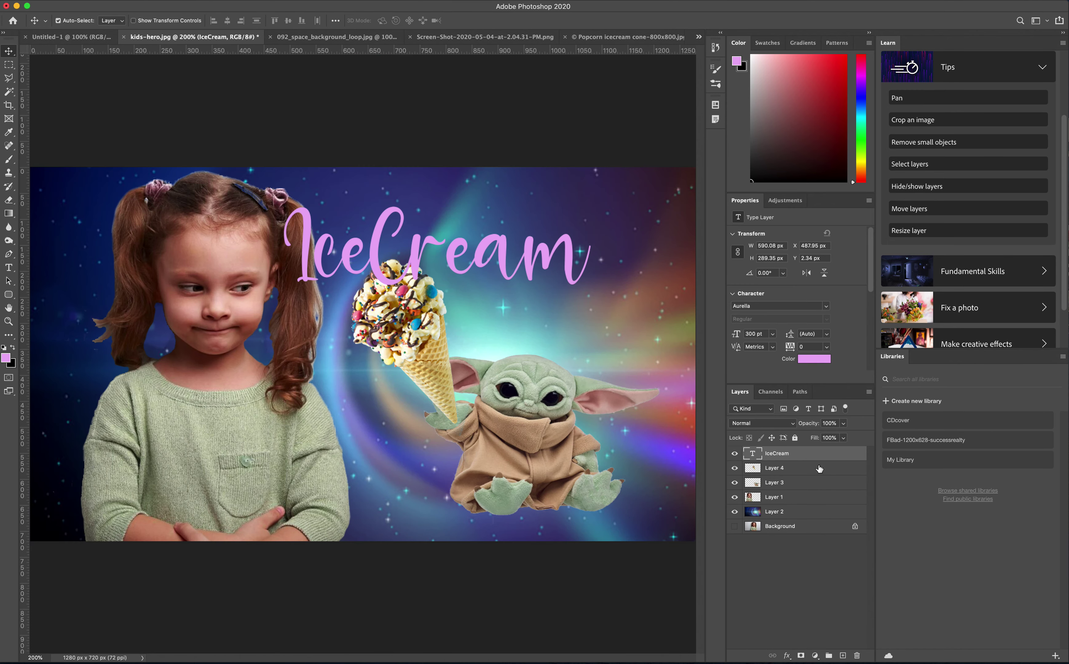
Nudge the IceCream text straight down by 81 px over the top of the cone
key(shift+Down)
key(shift+Down)
key(shift+Down)
key(shift+Down)
key(shift+Down)
key(shift+Down)
key(shift+Down)
key(shift+Down)
key(Down)
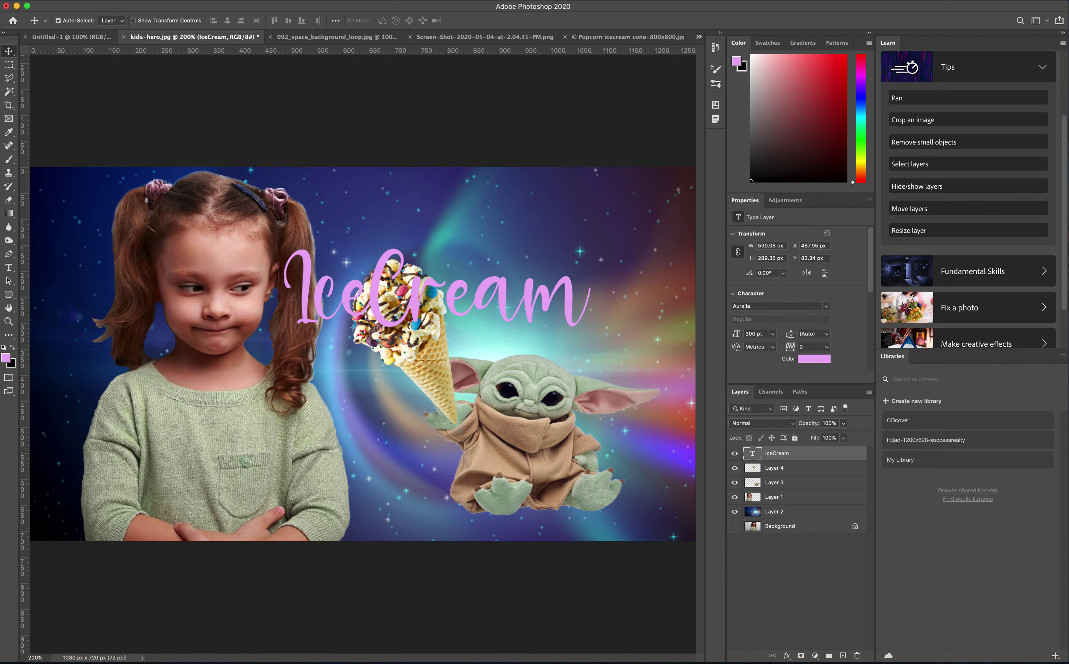
Rotate the IceCream text 30° clockwise and position it sloping from above the cone down to the plush figure's far ear
click(90, 0)
mouse_move(225, 237)
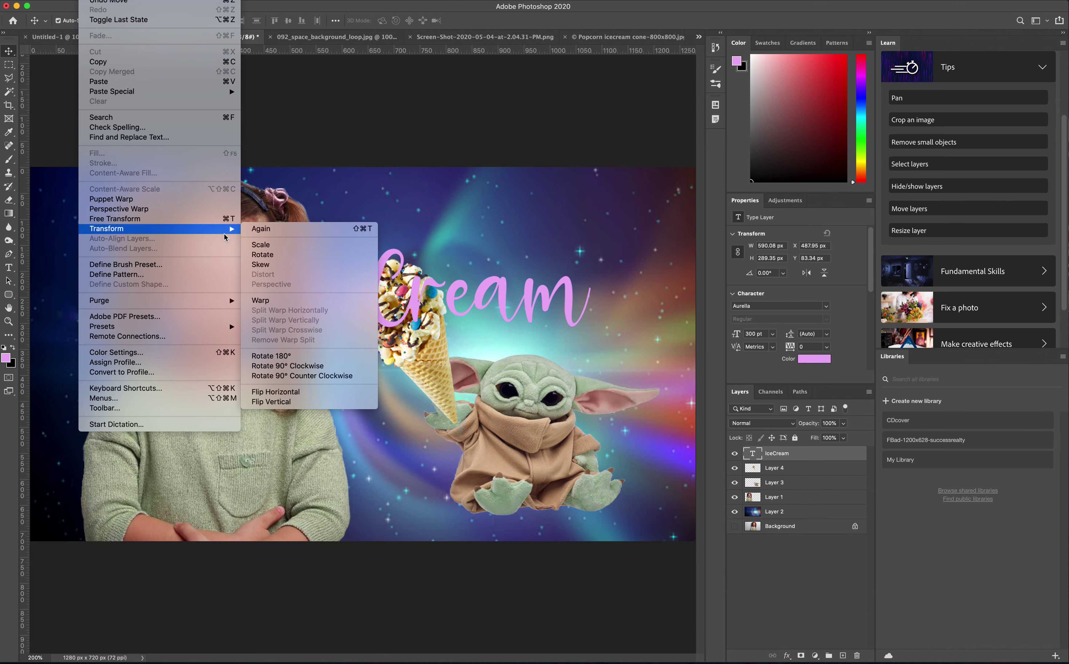
click(282, 262)
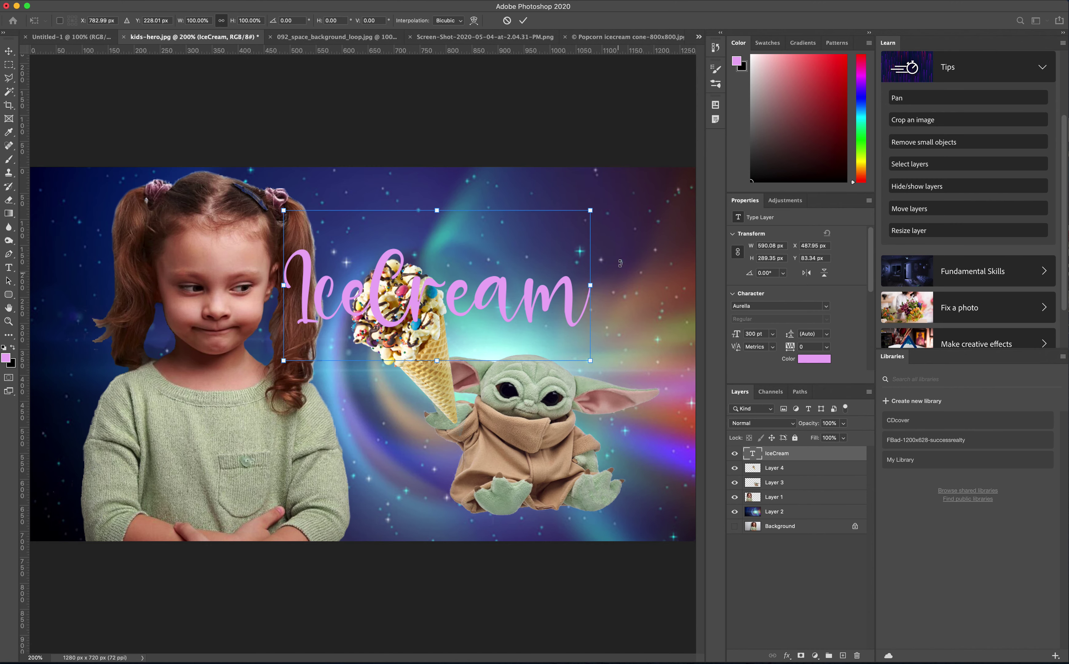
drag(600, 215, 600, 439)
drag(456, 325, 536, 314)
drag(656, 369, 665, 300)
drag(555, 324, 573, 336)
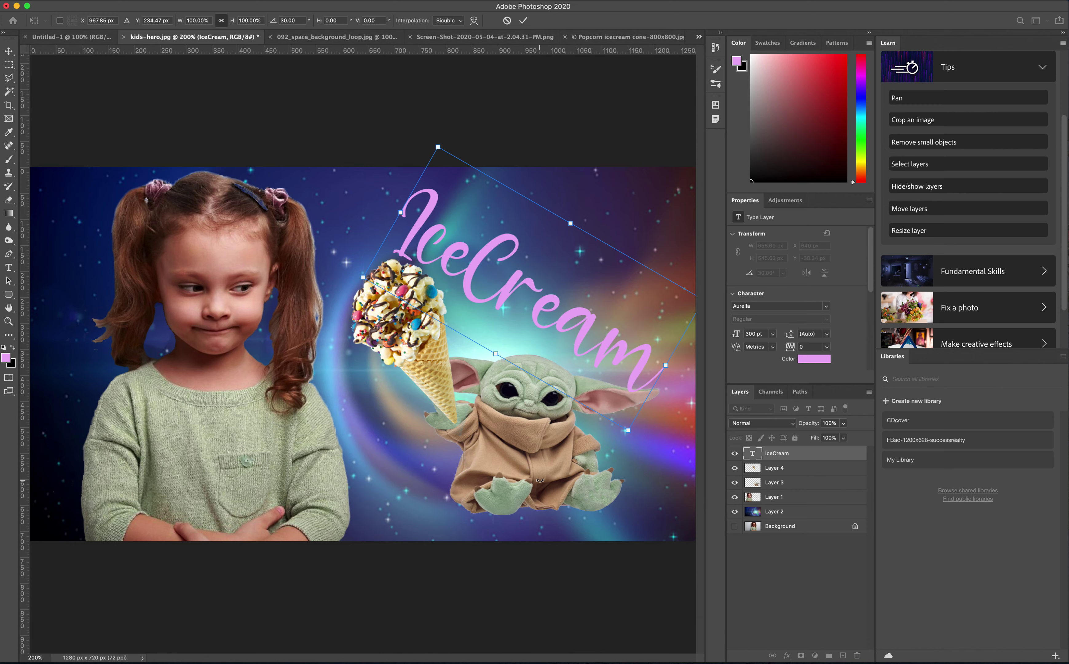
key(Return)
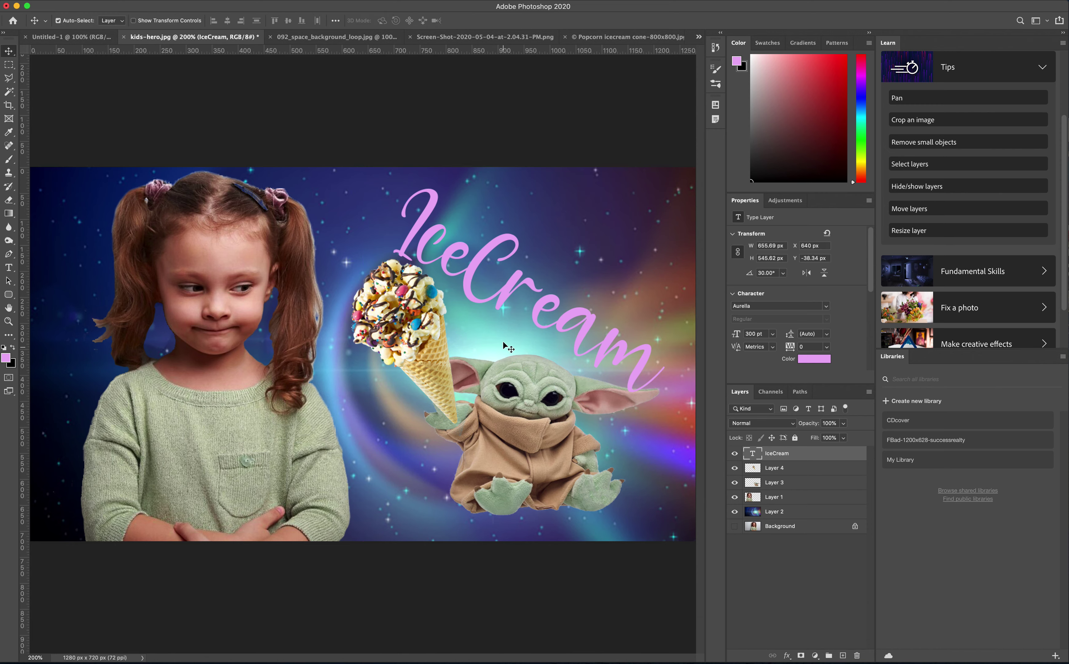